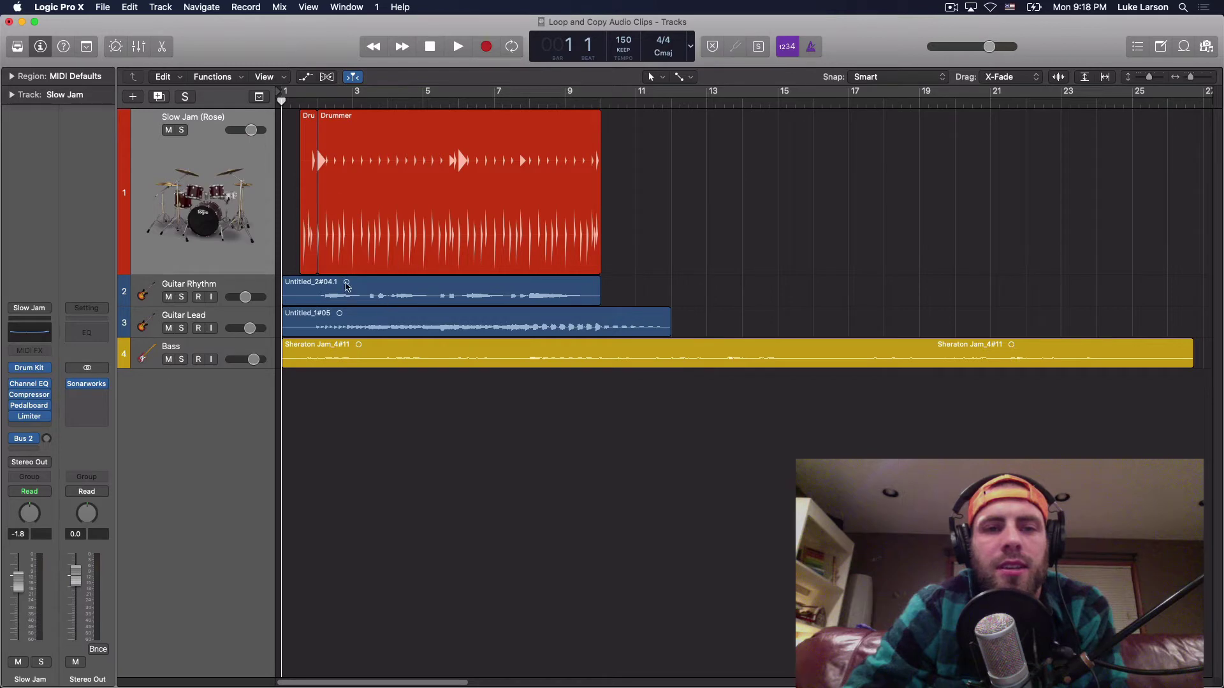
Loop the Drummer region so its drum pattern repeats out to about bar 26.
click(319, 102)
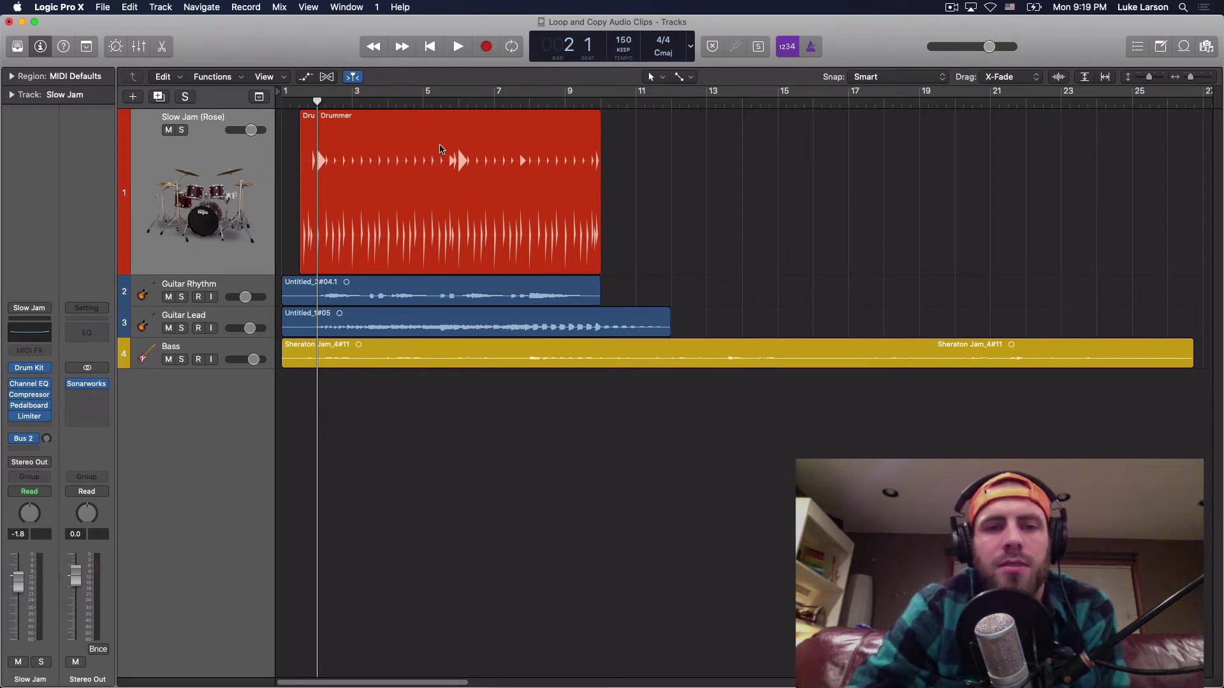
click(435, 138)
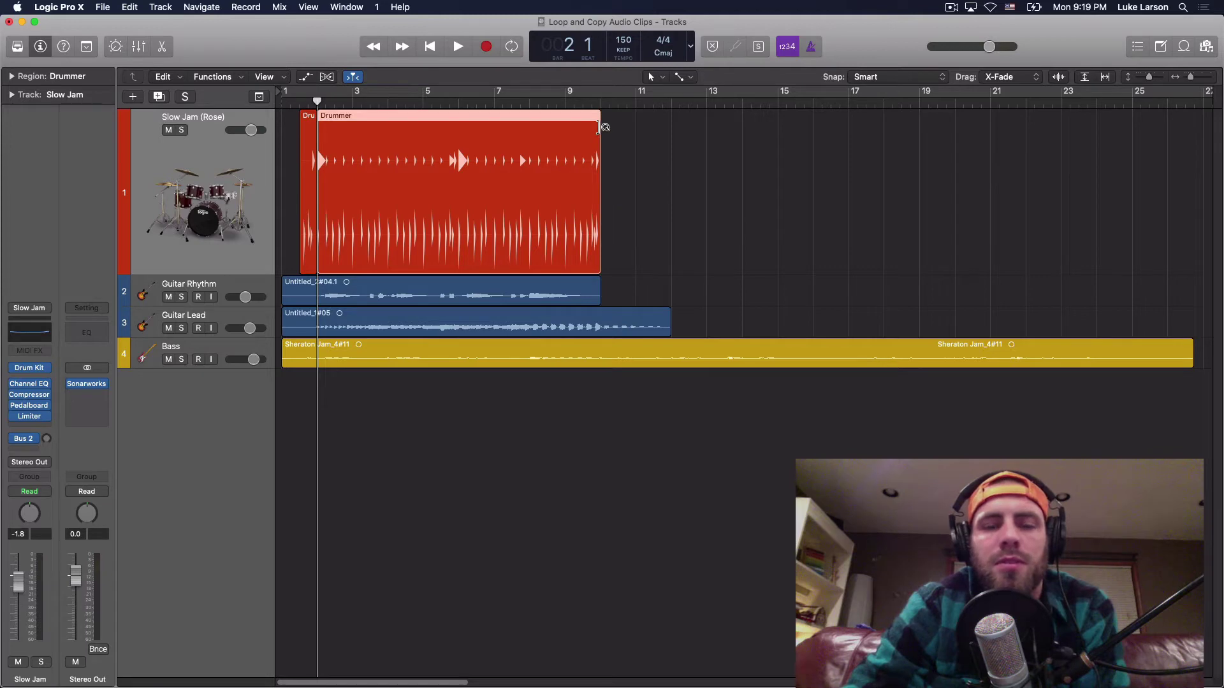
drag(599, 130, 1166, 143)
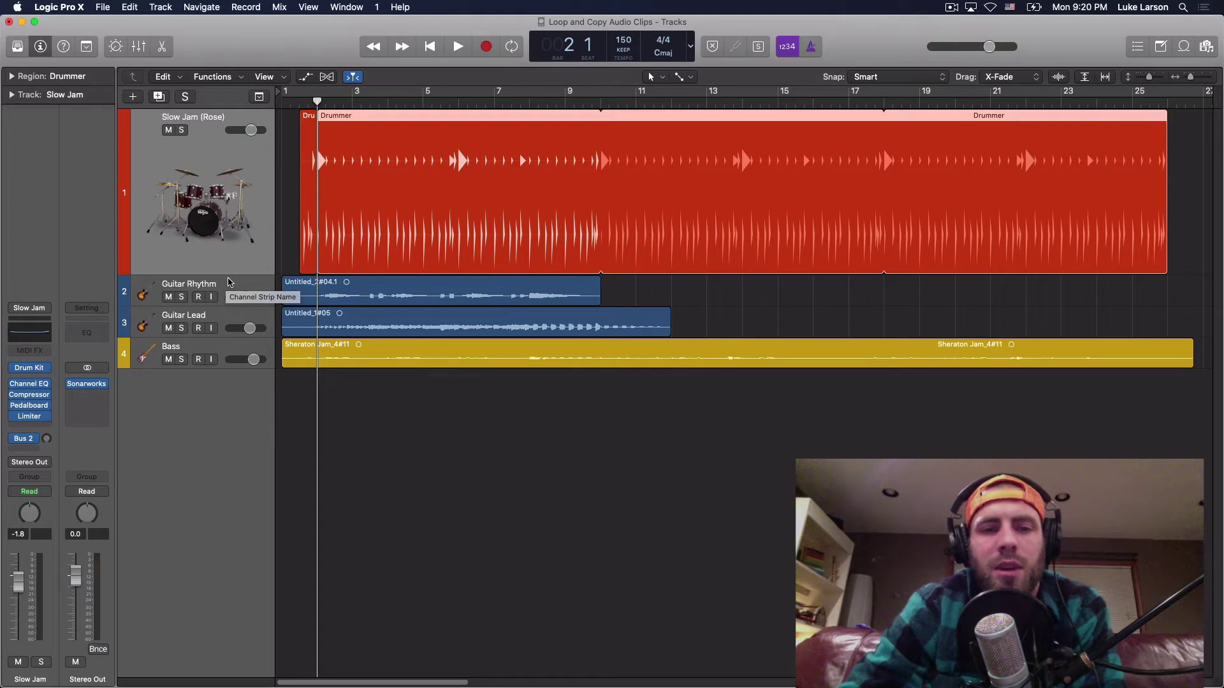
Select the Guitar Rhythm region so its track auto-zooms to show the waveform.
click(338, 294)
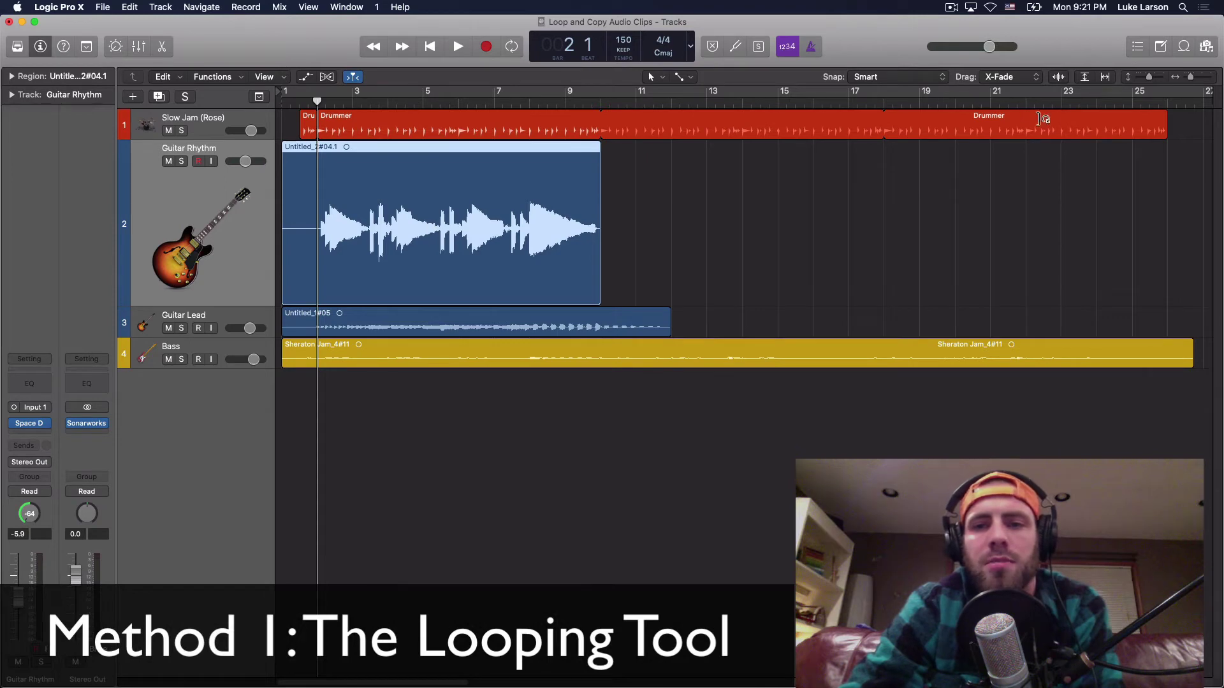
Loop the Guitar Rhythm region once so it repeats from bar 10 to about bar 19.
click(644, 127)
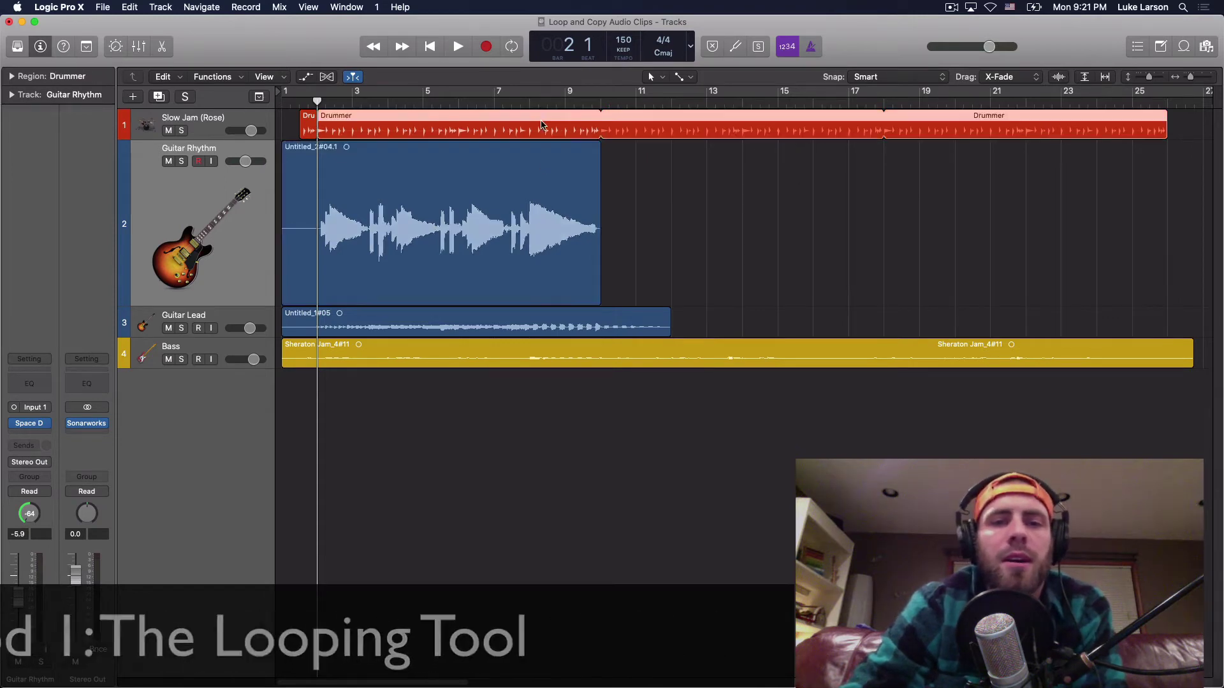
click(368, 291)
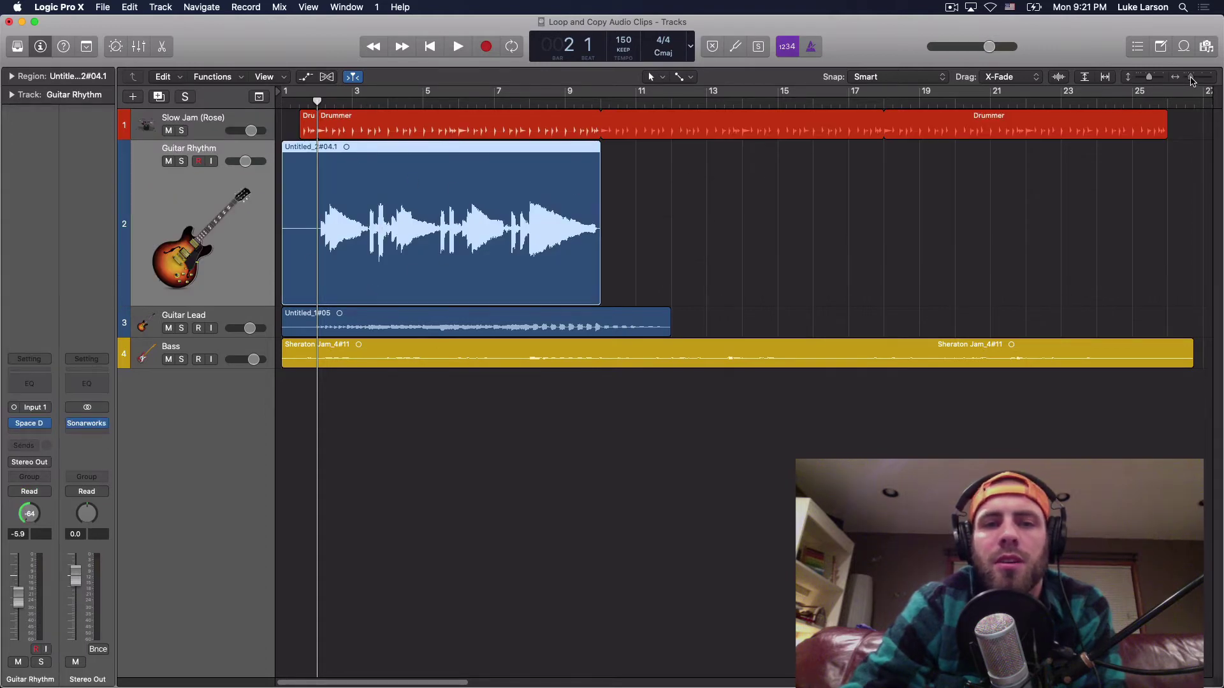
drag(1192, 80, 1197, 80)
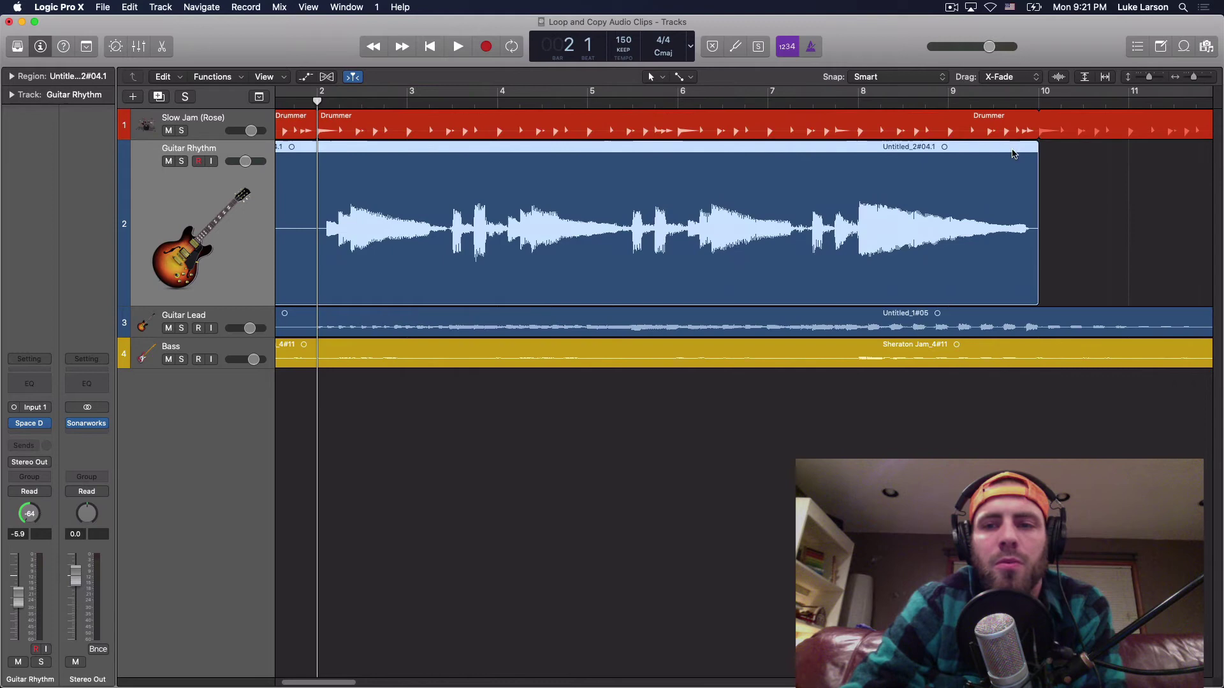
key(super+Left)
key(super+Left)
key(super+Left)
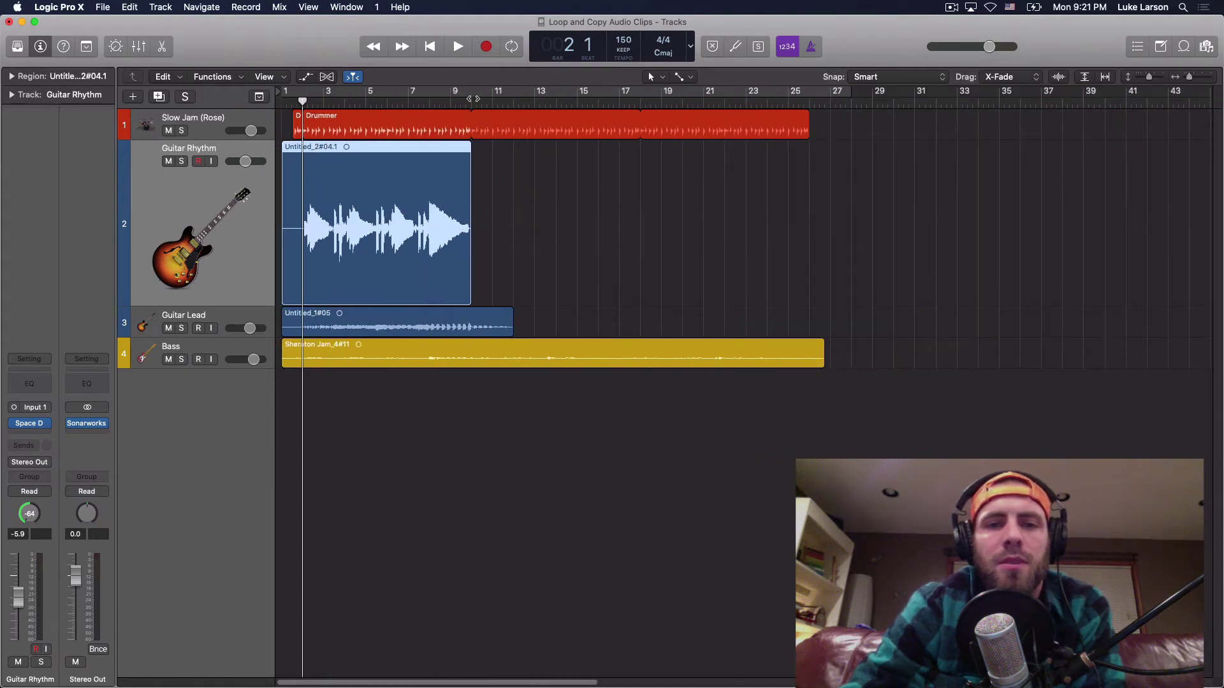
drag(1196, 81, 1197, 81)
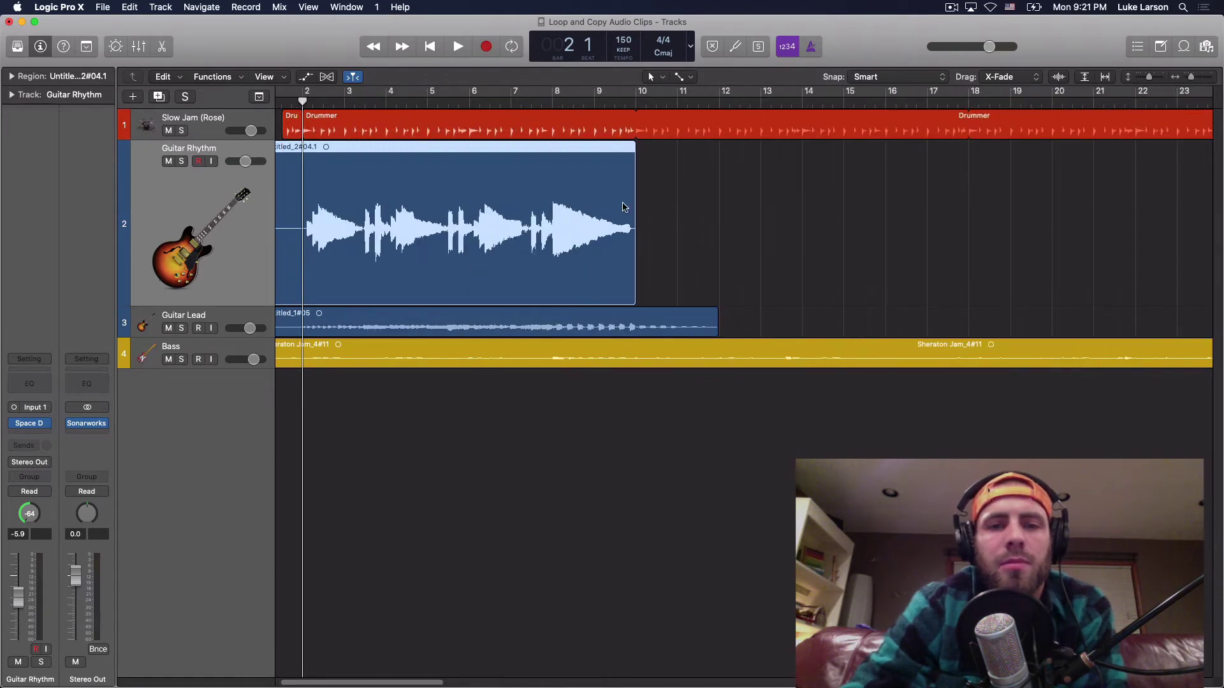
drag(637, 180, 1010, 203)
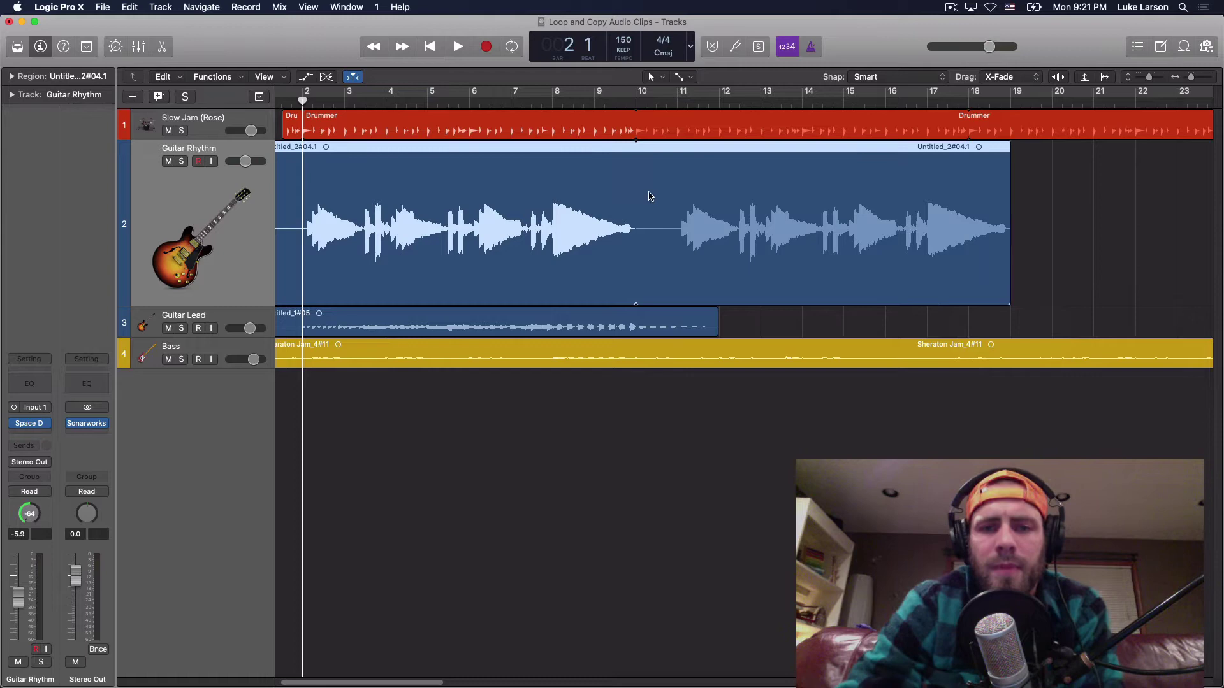
click(639, 102)
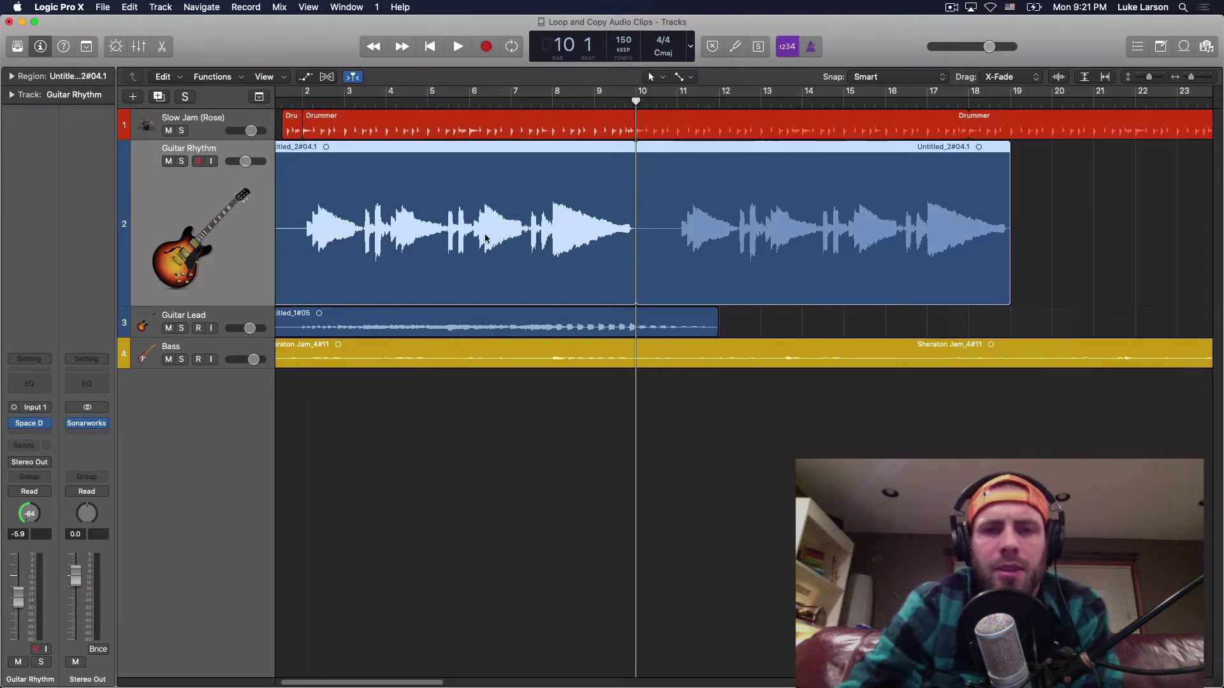
click(302, 101)
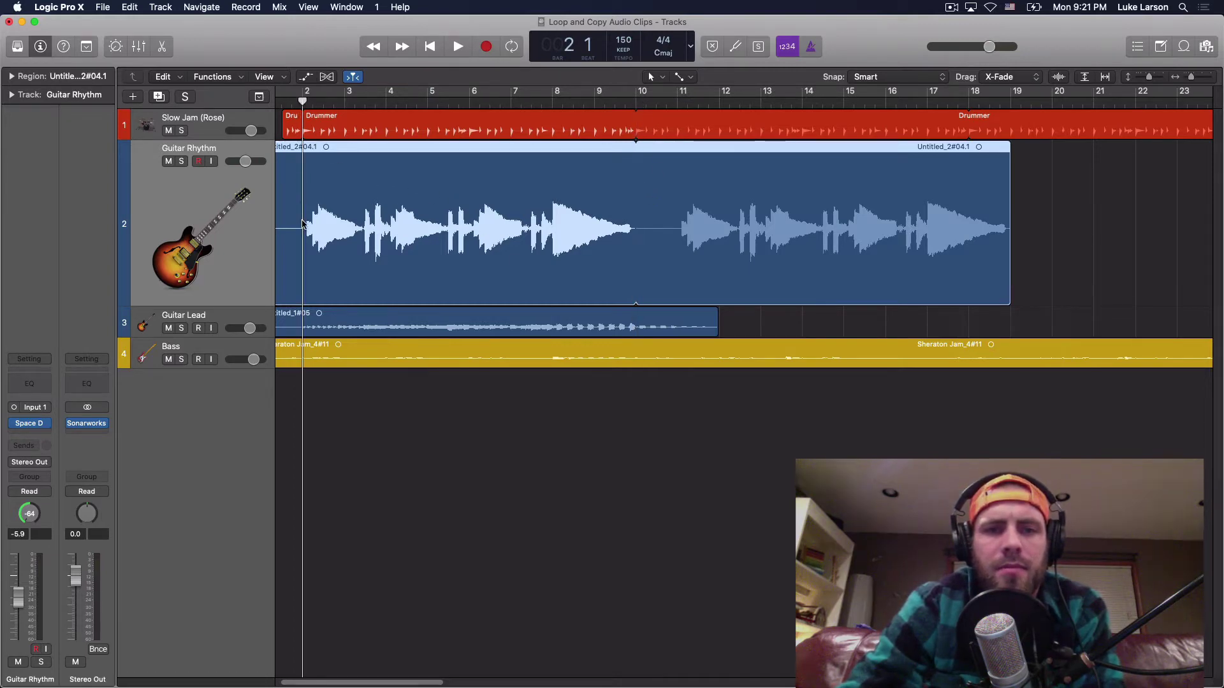
click(636, 103)
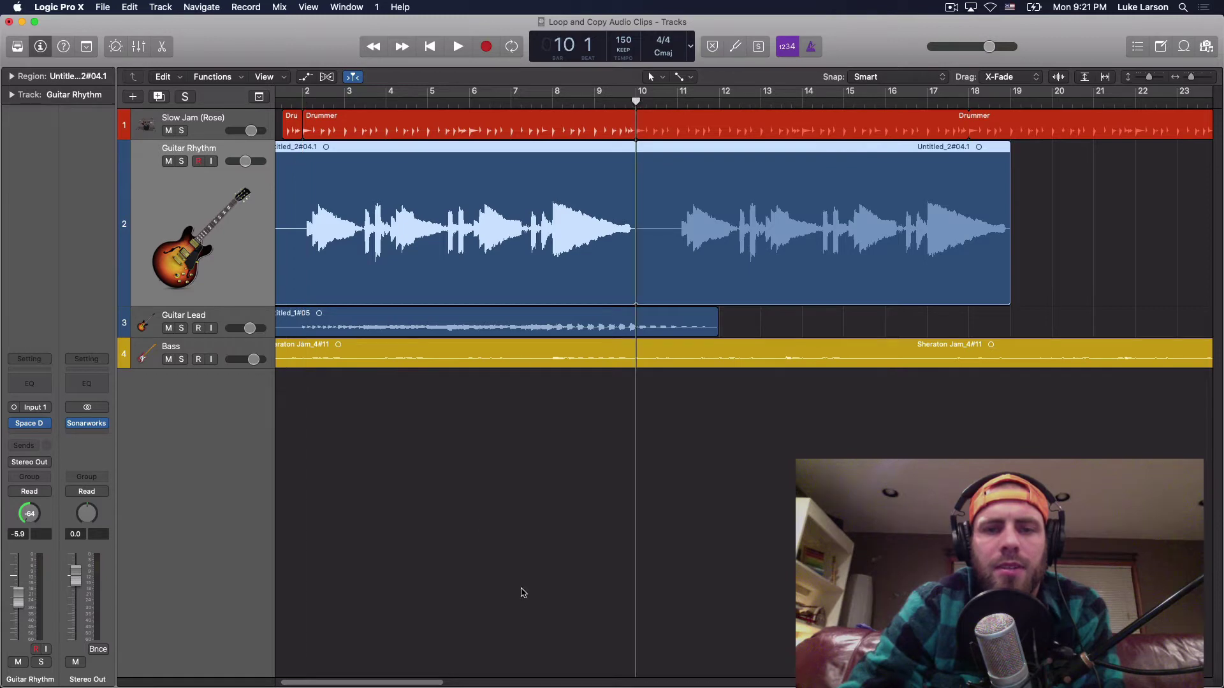
scroll(437, 682, left, 3)
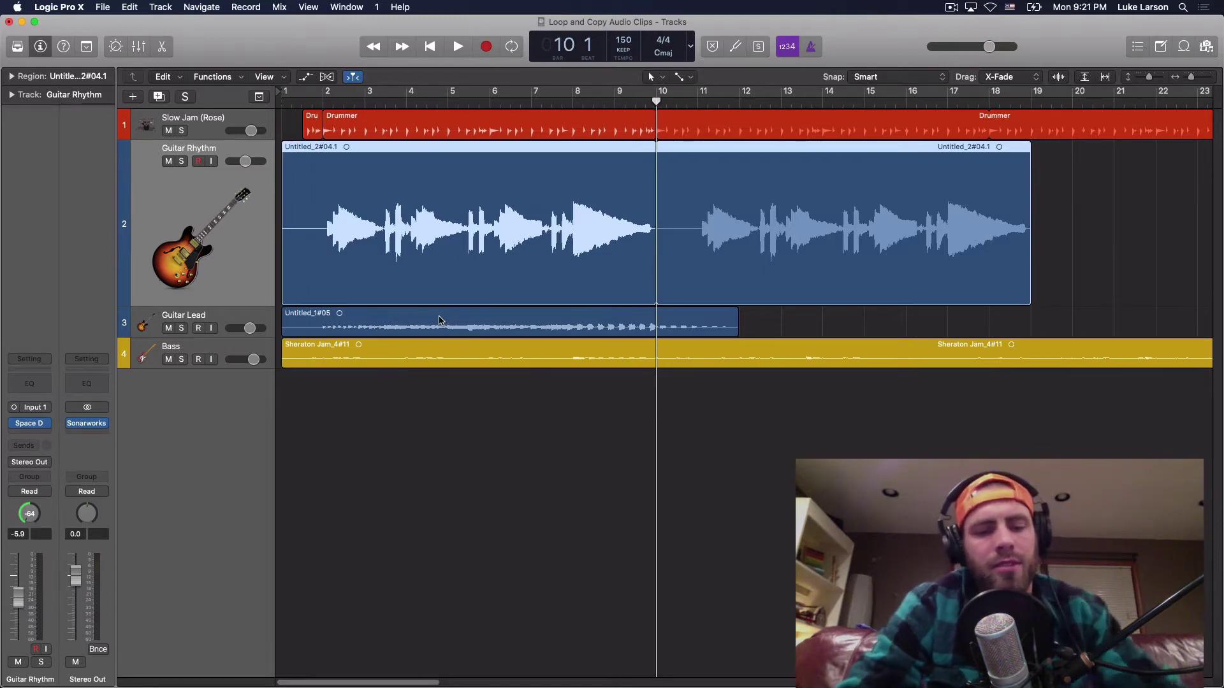
Delete the Guitar Rhythm loop after bar 10 and trim the region's start to about bar 2.
key(Delete)
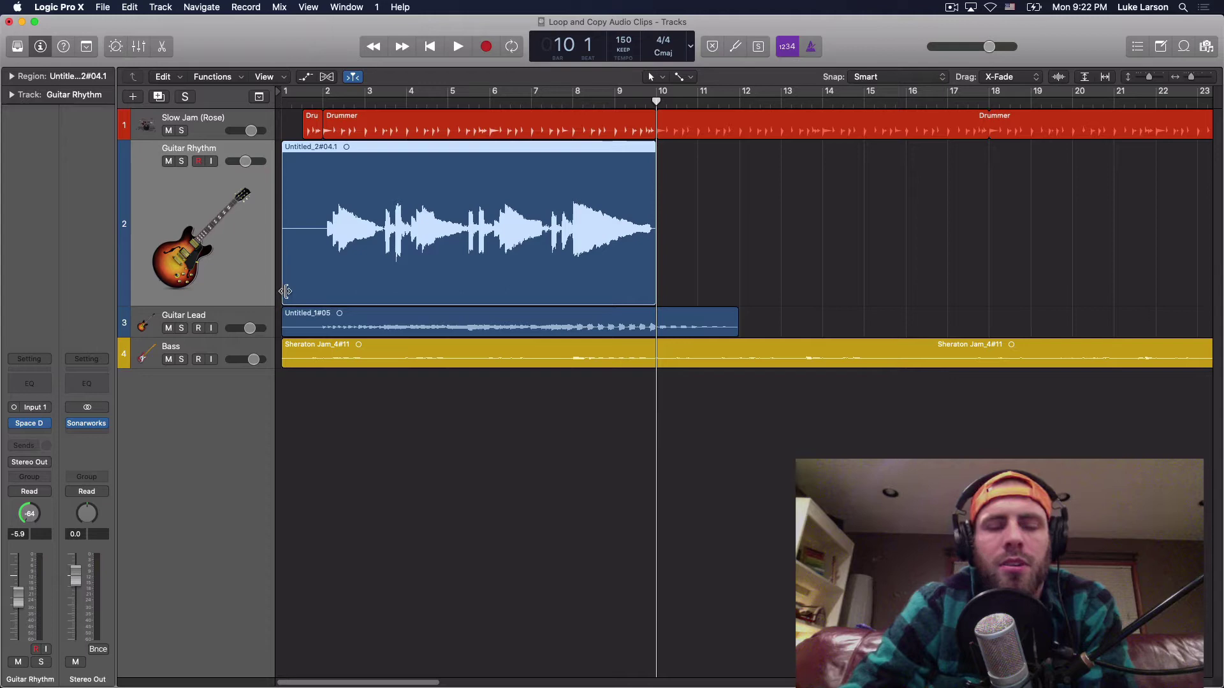
drag(285, 289, 325, 282)
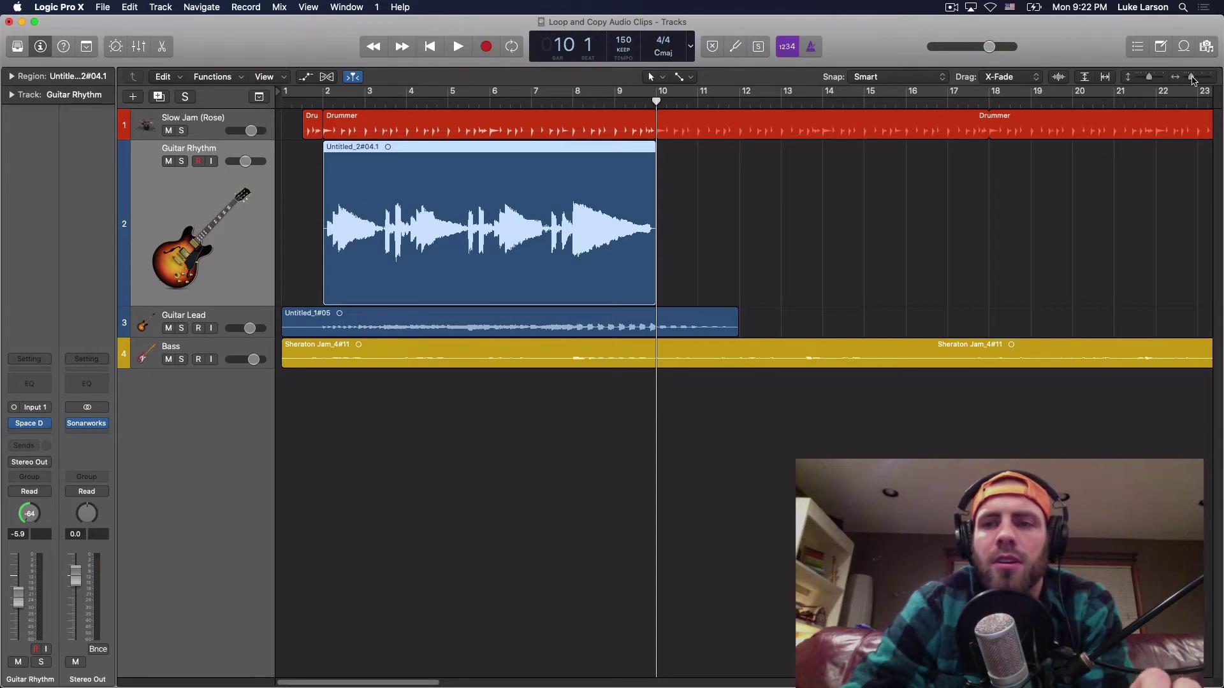
click(1196, 78)
click(1195, 78)
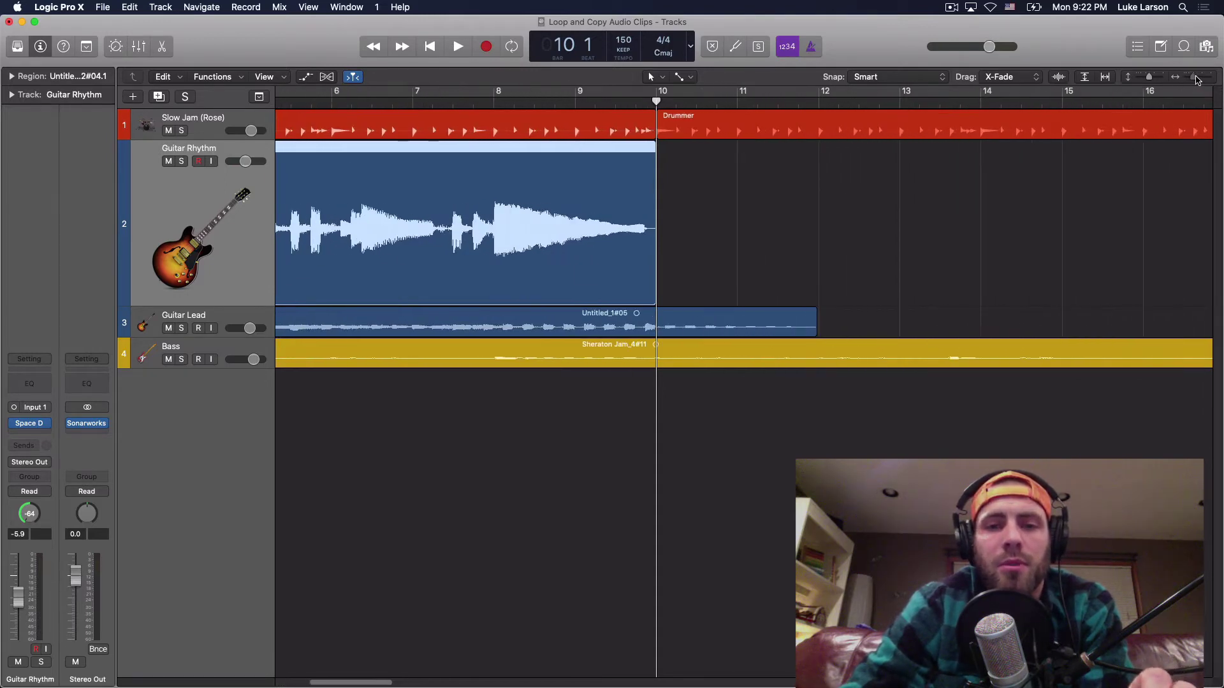
drag(373, 683, 339, 683)
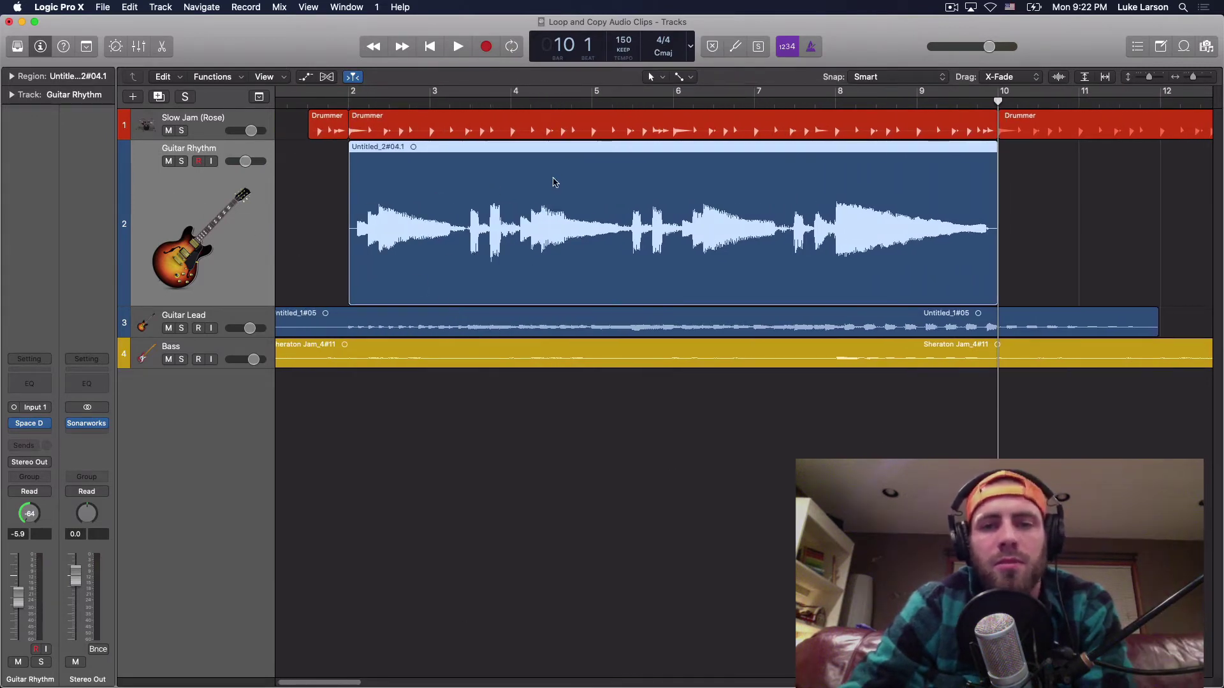
Set the Guitar Rhythm region's Fade In and Fade Out to 5 in the Region inspector.
click(12, 76)
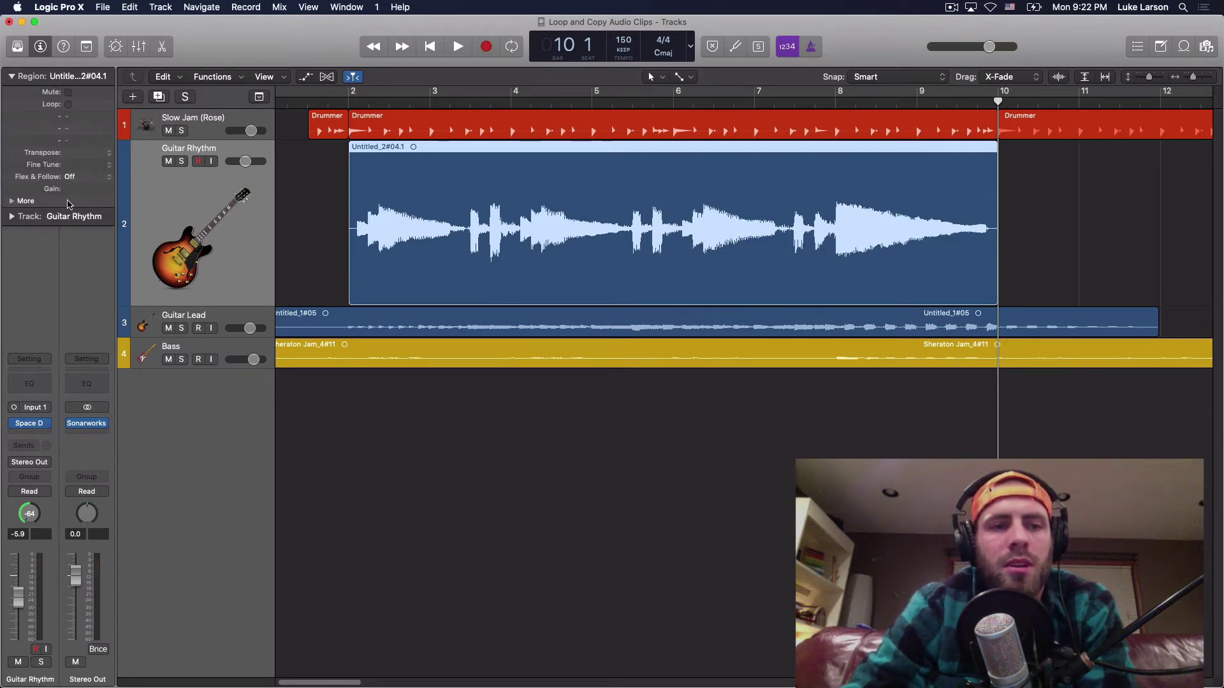
click(12, 202)
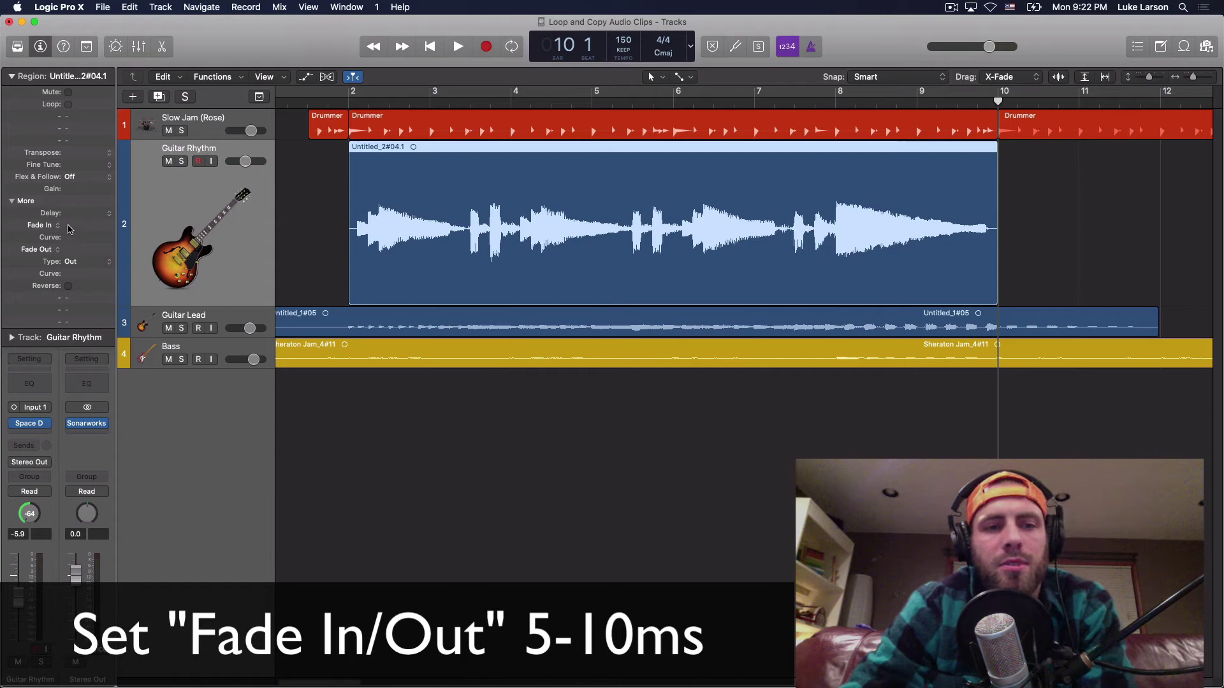
double_click(75, 227)
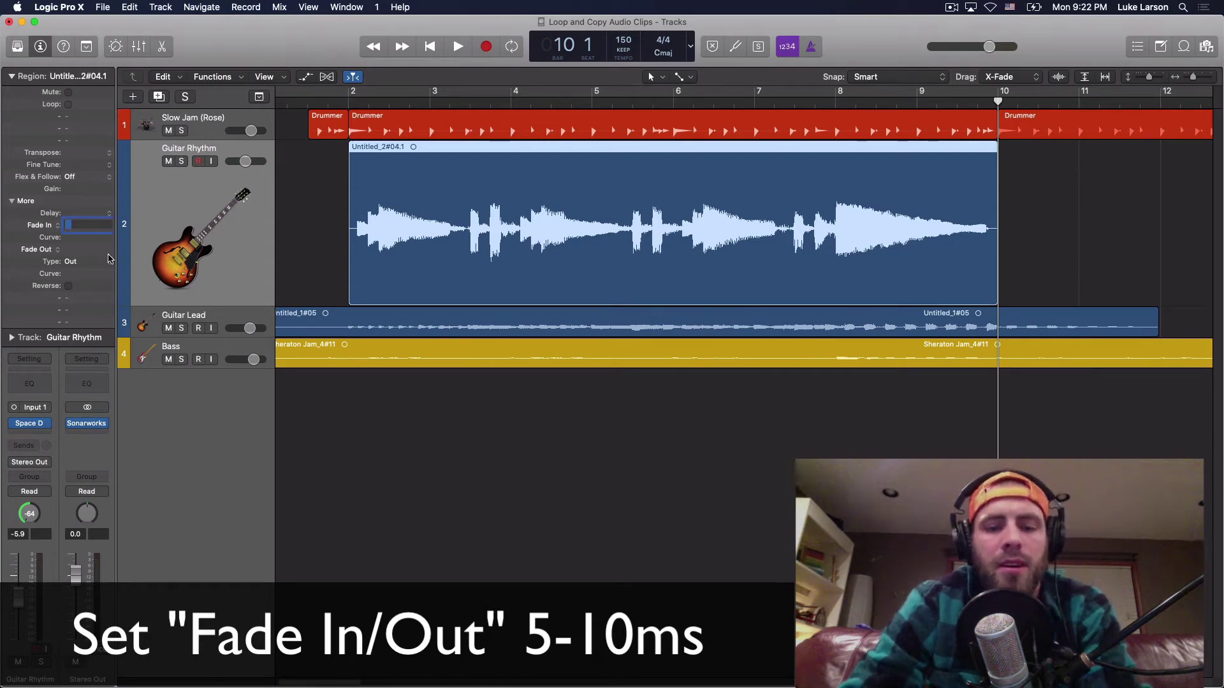
text(5)
key(Return)
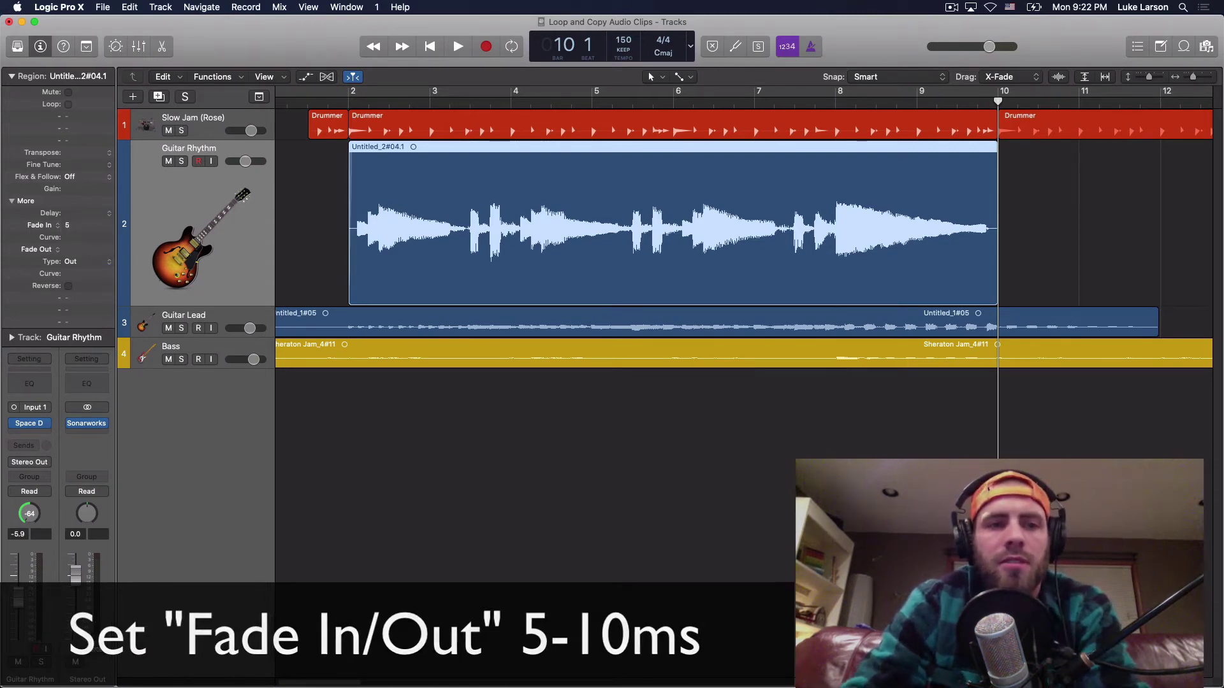
double_click(76, 250)
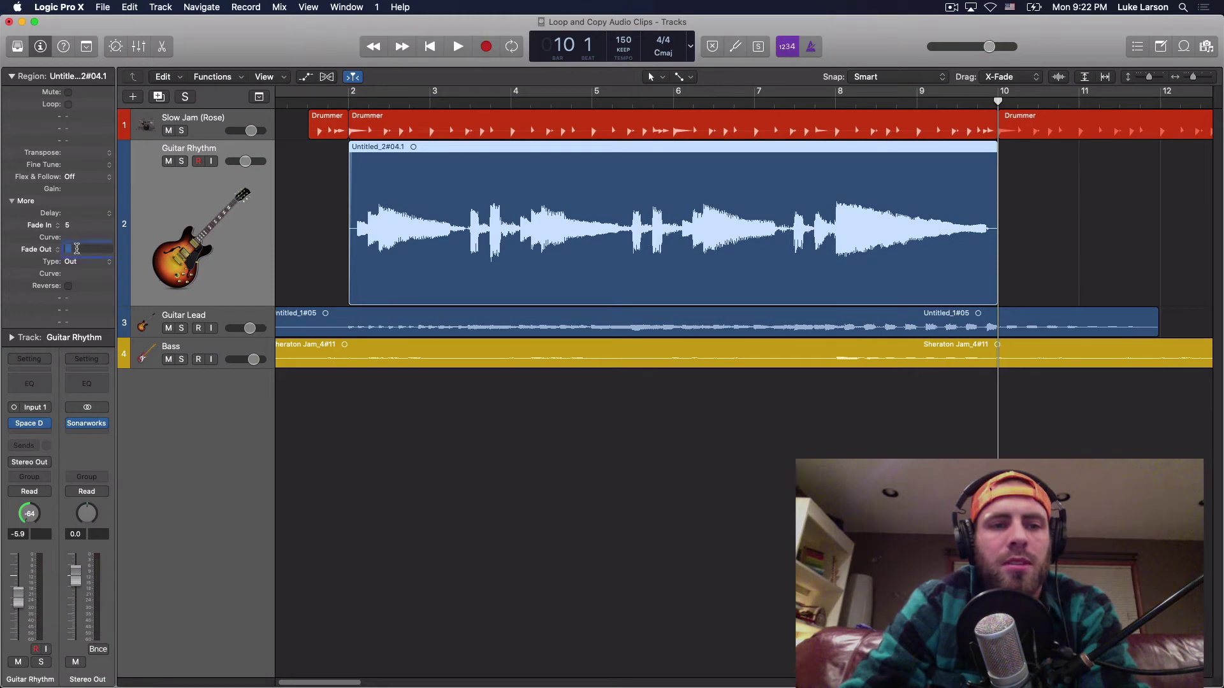
text(5)
key(Return)
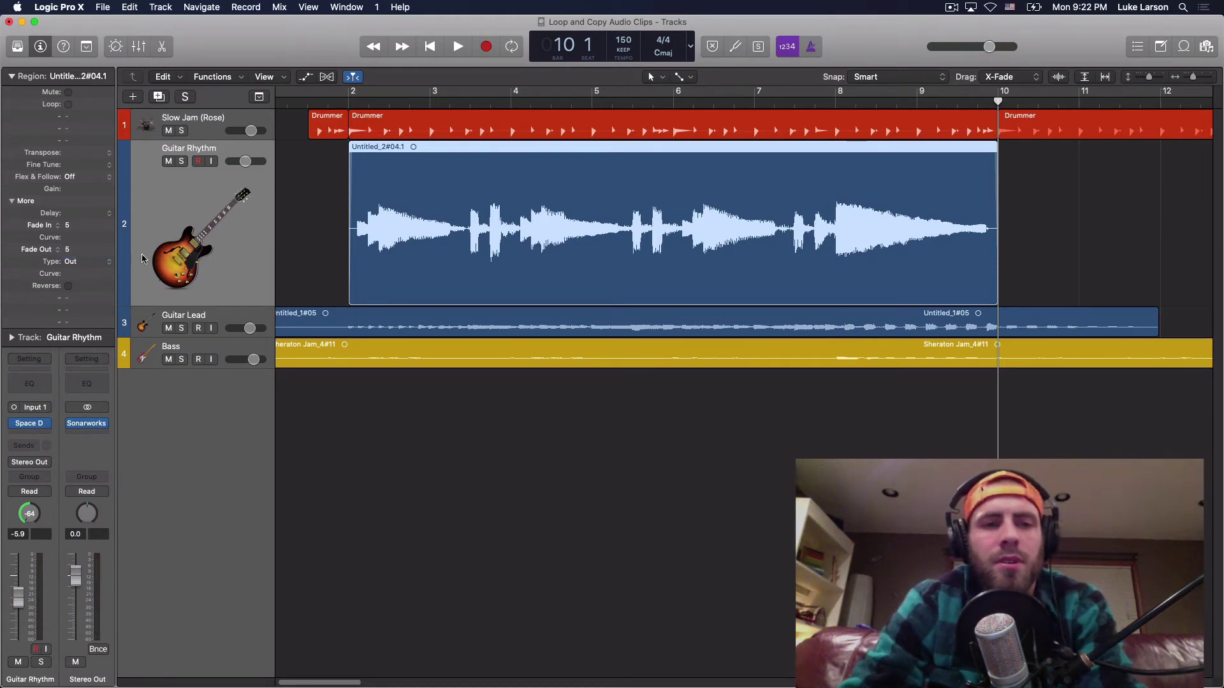
Zoom in on the region's end at bar 10 to check the fade-out, then zoom back out.
click(1196, 80)
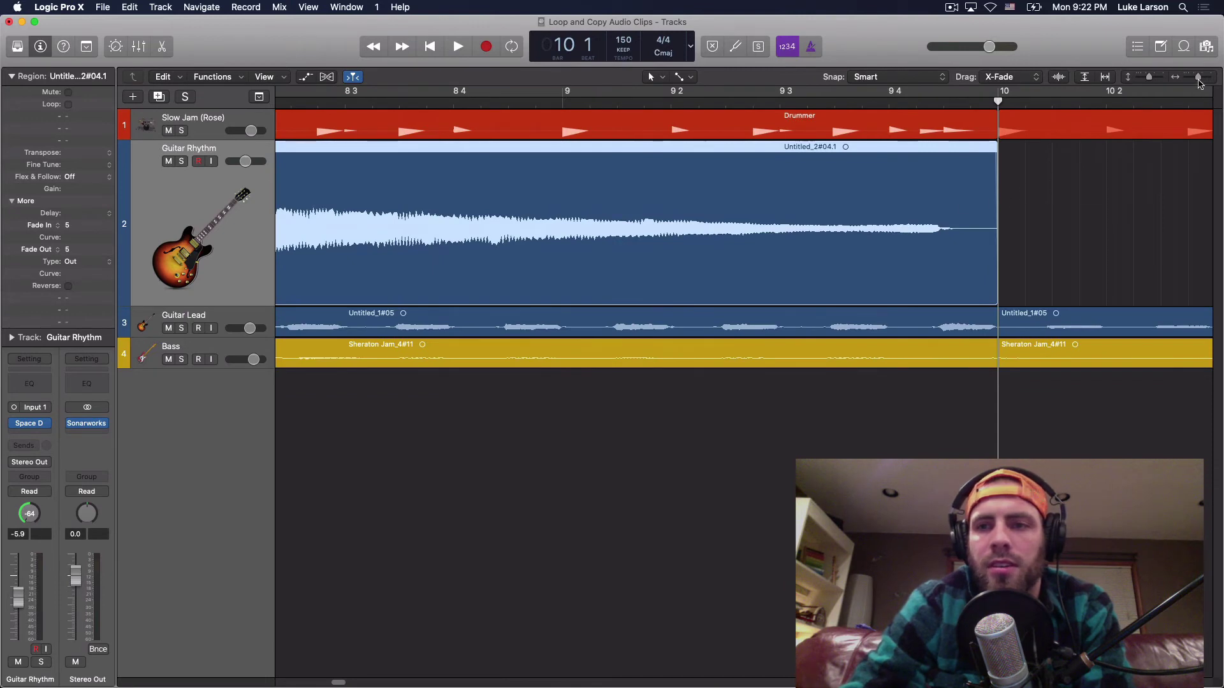
drag(1197, 77, 1201, 77)
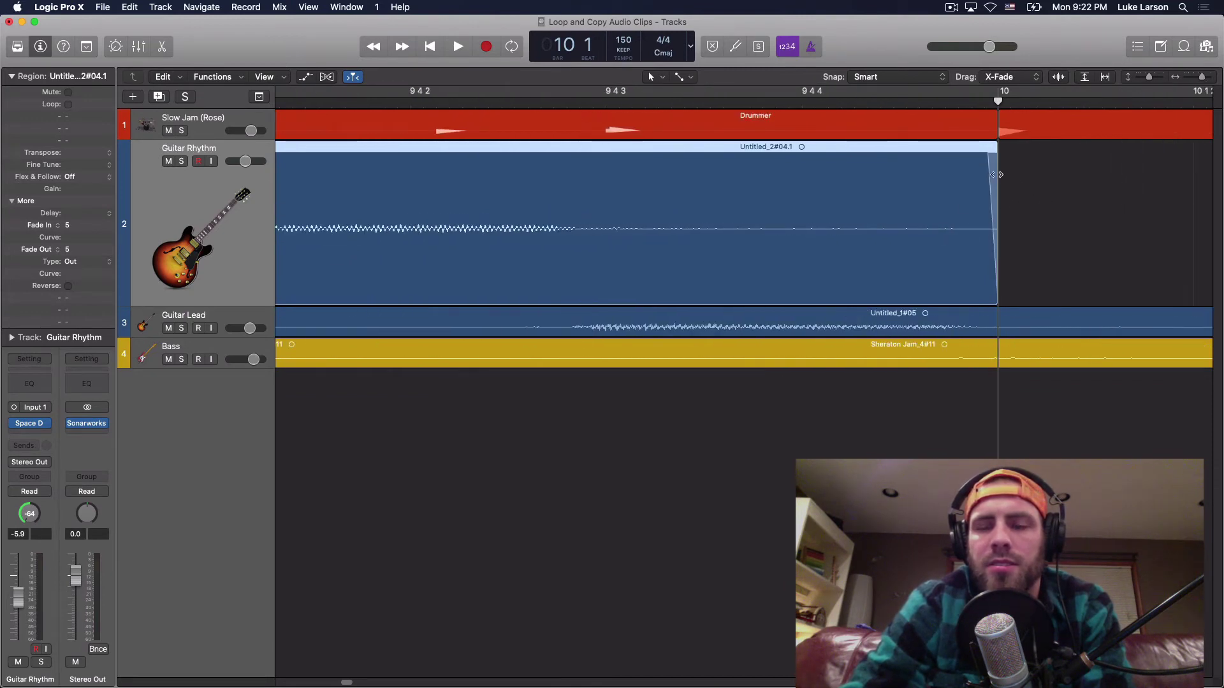
drag(1202, 77, 1187, 94)
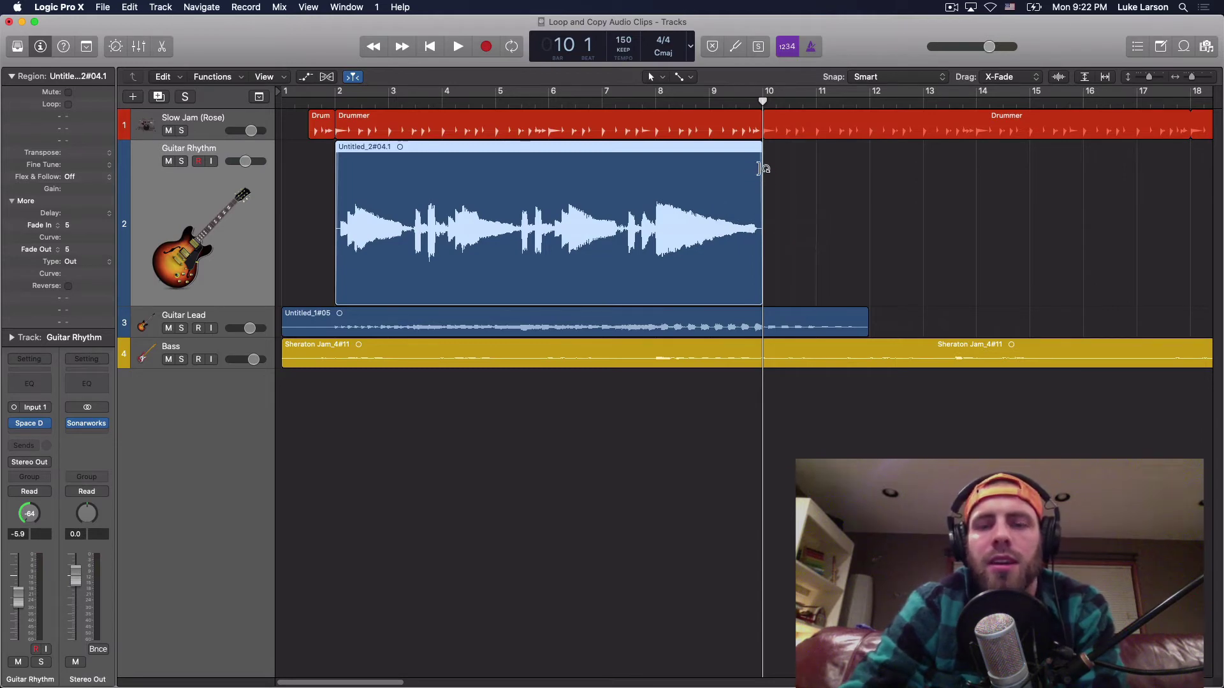
Loop the faded eight-bar Guitar Rhythm region so it repeats from bar 10 onward.
drag(760, 169, 982, 208)
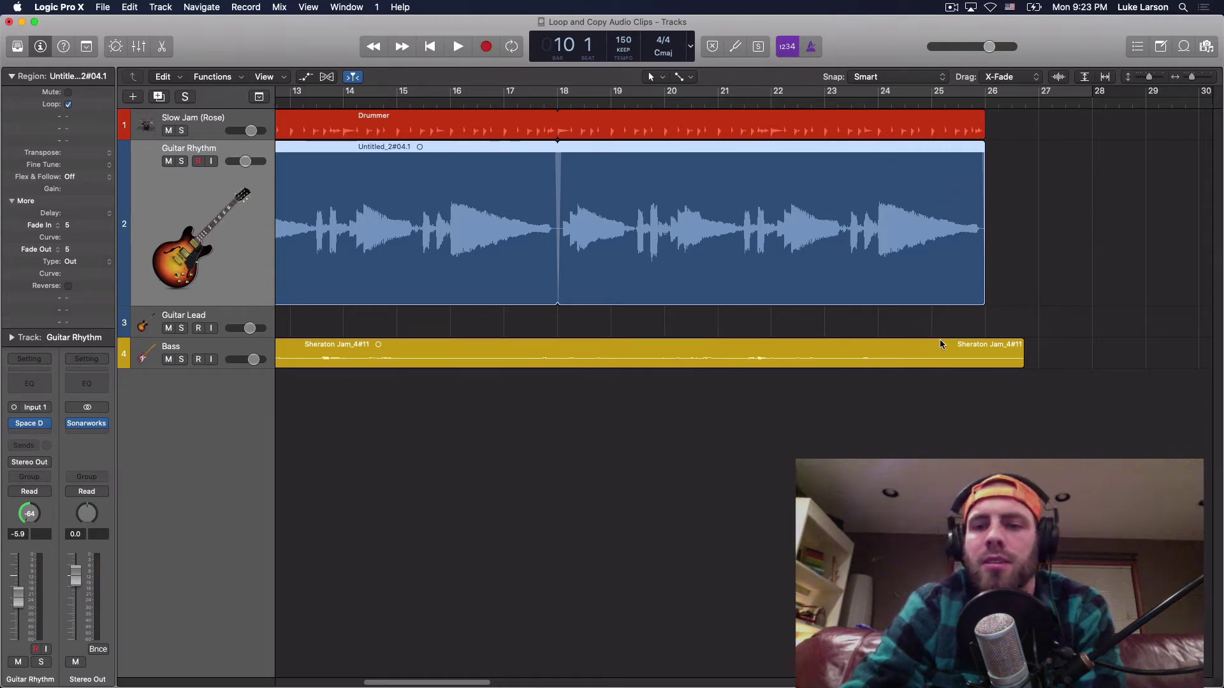
drag(479, 683, 367, 686)
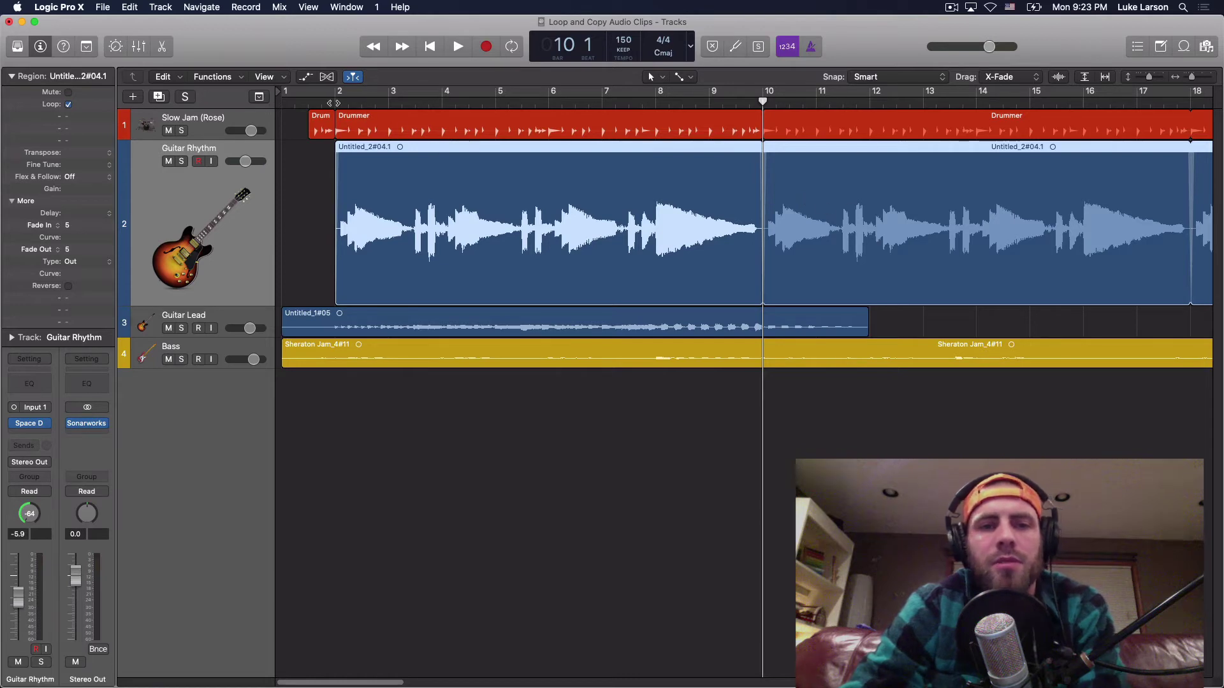
Solo Guitar Rhythm and the drums, play from bar 2, then unsolo Guitar Rhythm.
click(331, 101)
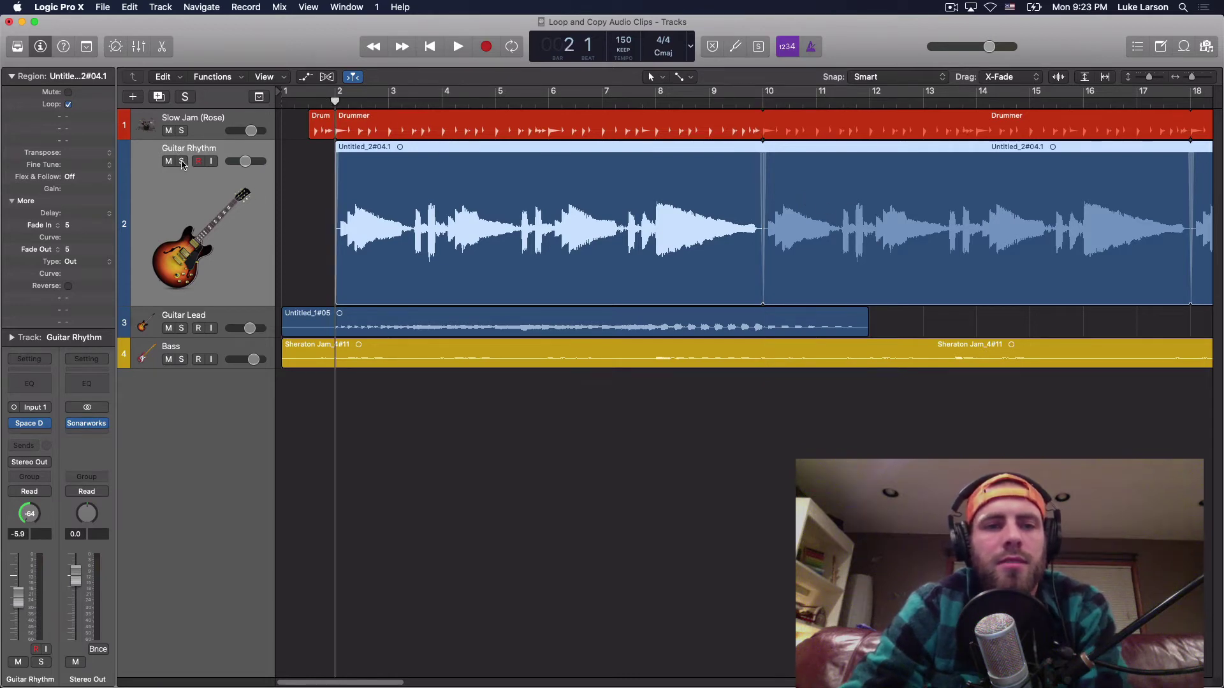
click(181, 162)
click(182, 131)
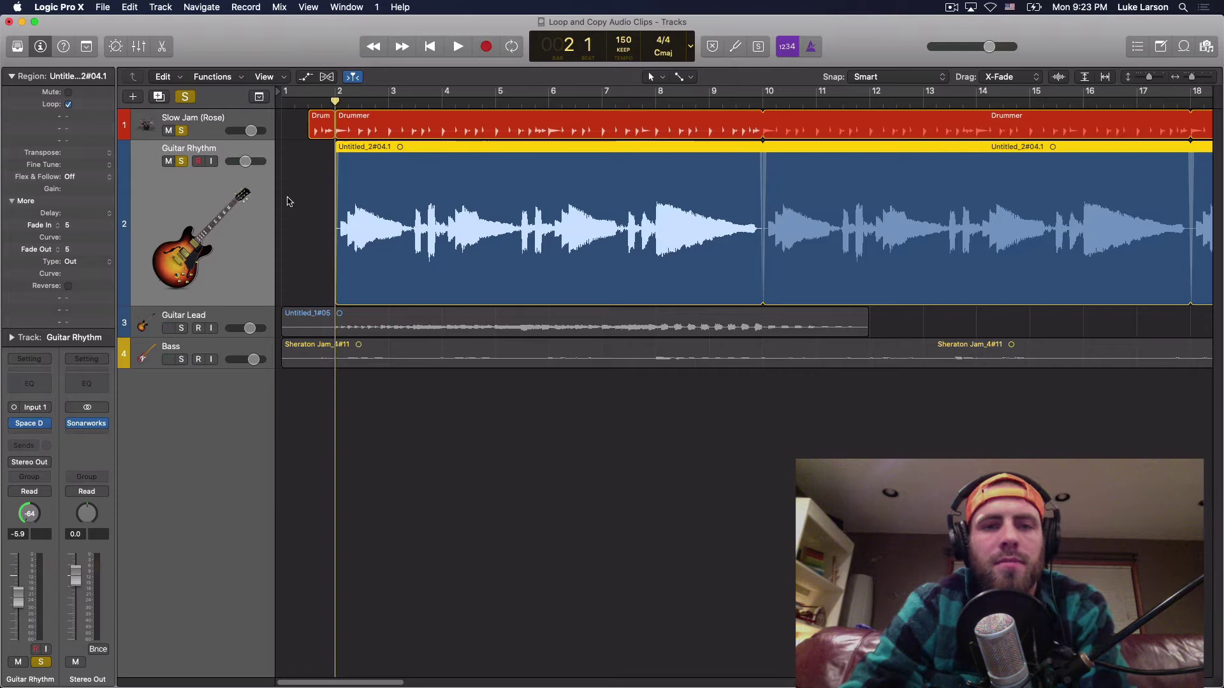
key(space)
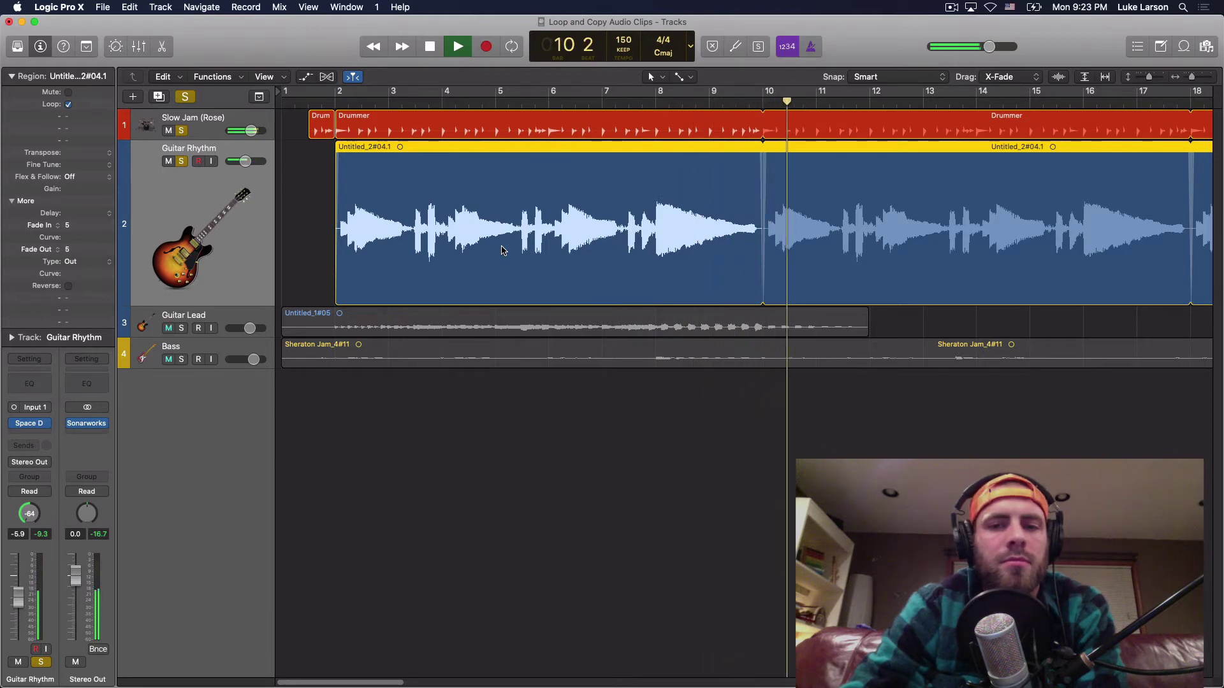
key(space)
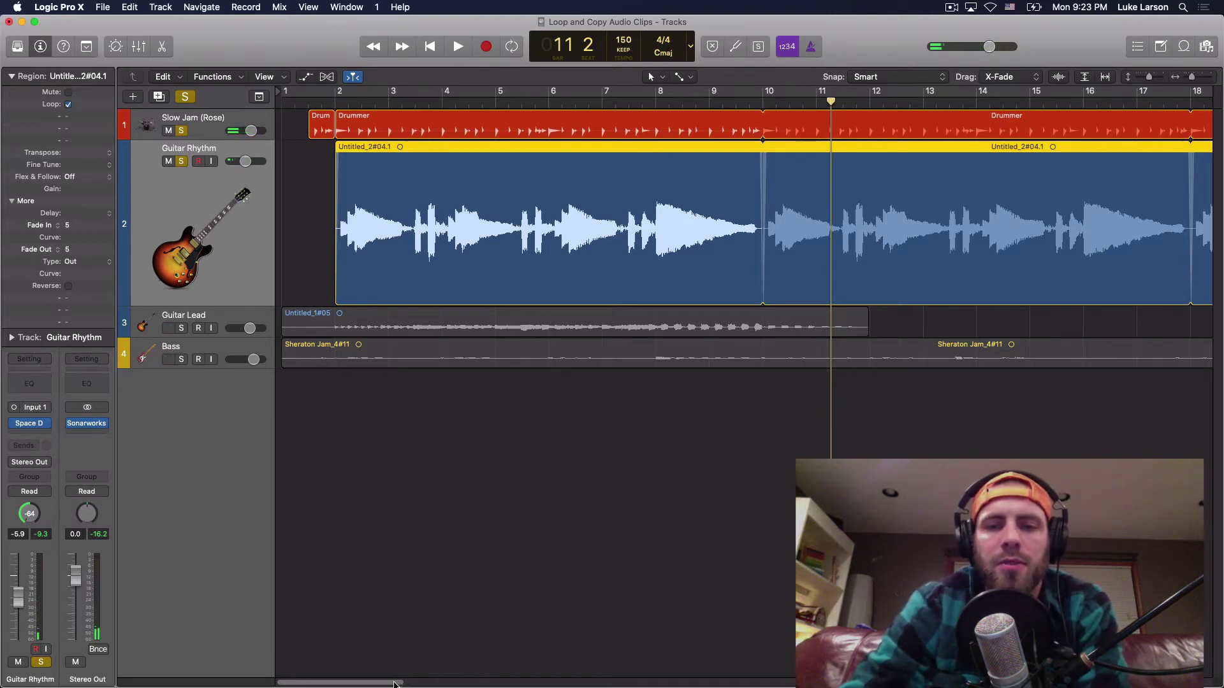
mouse_move(396, 683)
mouse_down()
mouse_move(472, 676)
mouse_move(392, 666)
mouse_up()
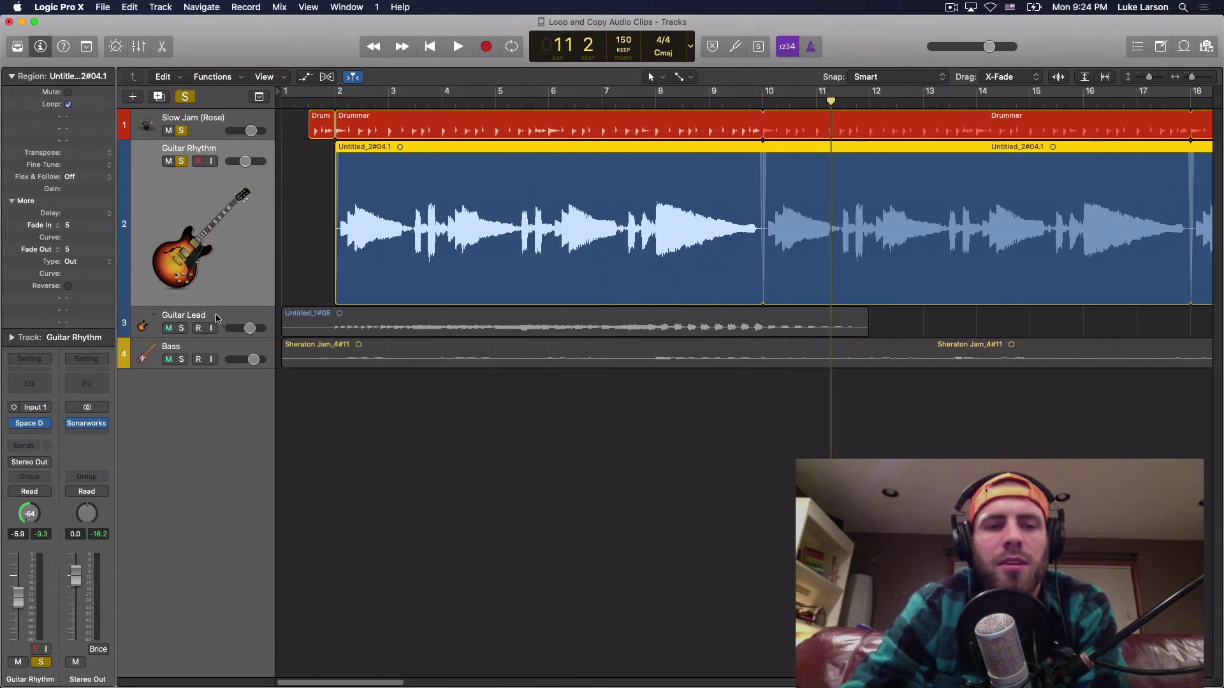
click(182, 161)
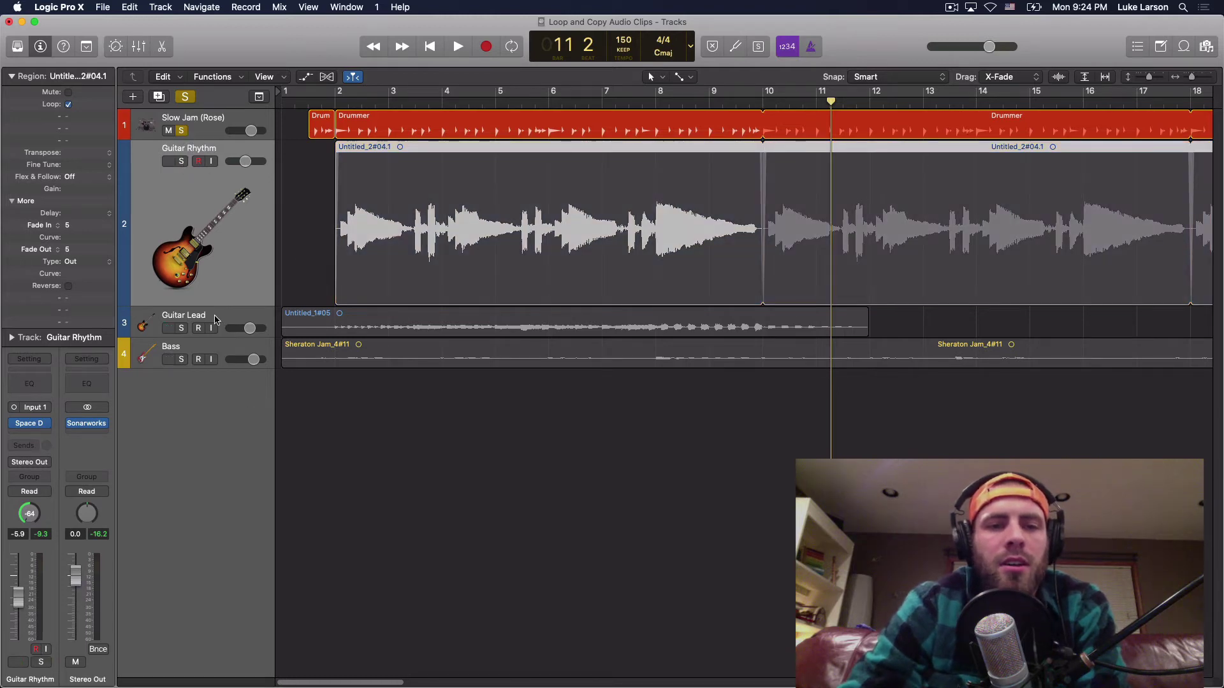
Select the Guitar Lead track and solo it alongside the drums.
click(383, 322)
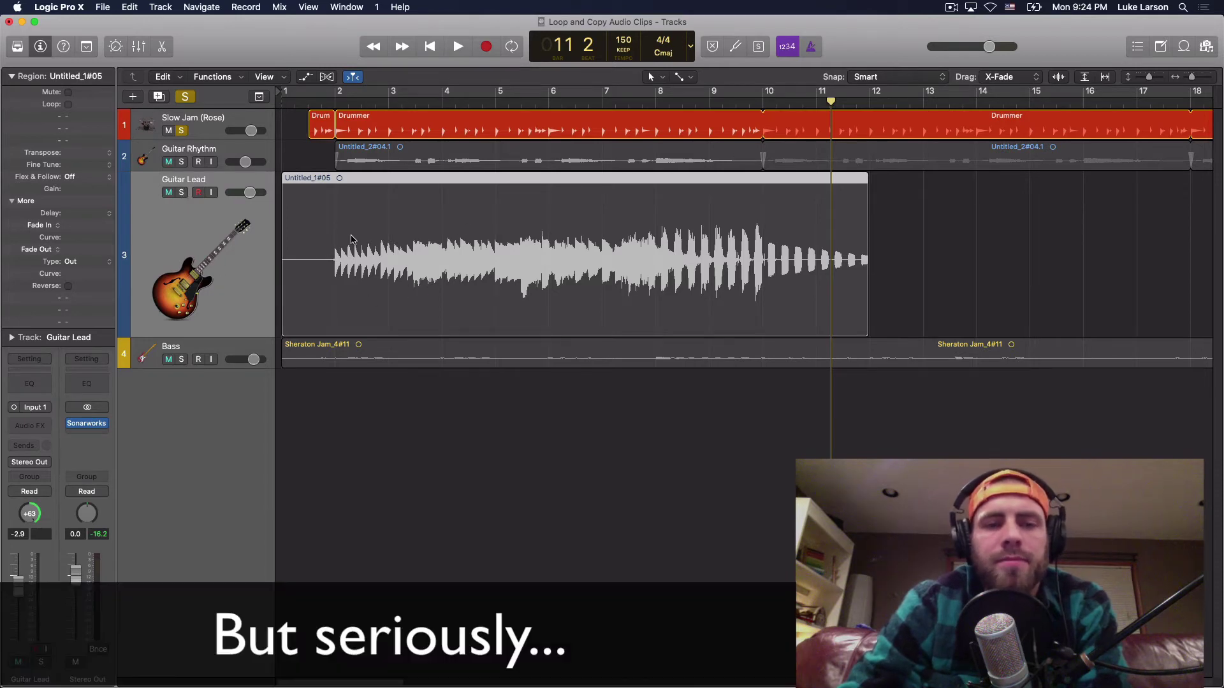
click(182, 193)
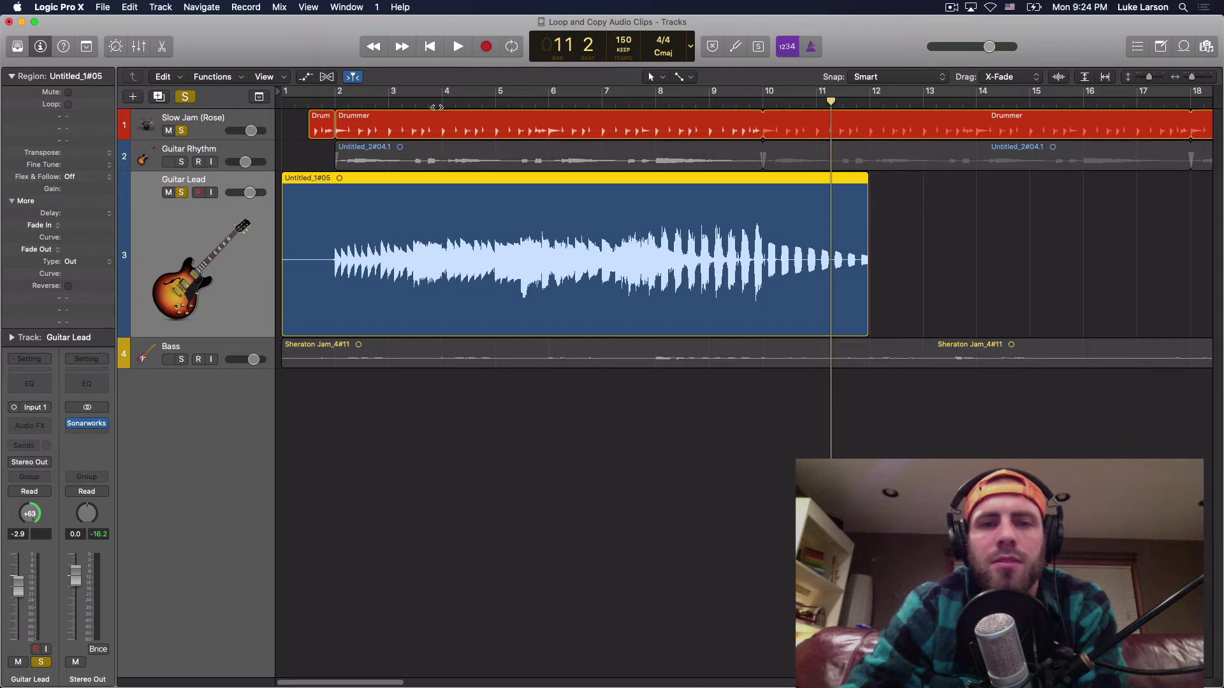
click(333, 102)
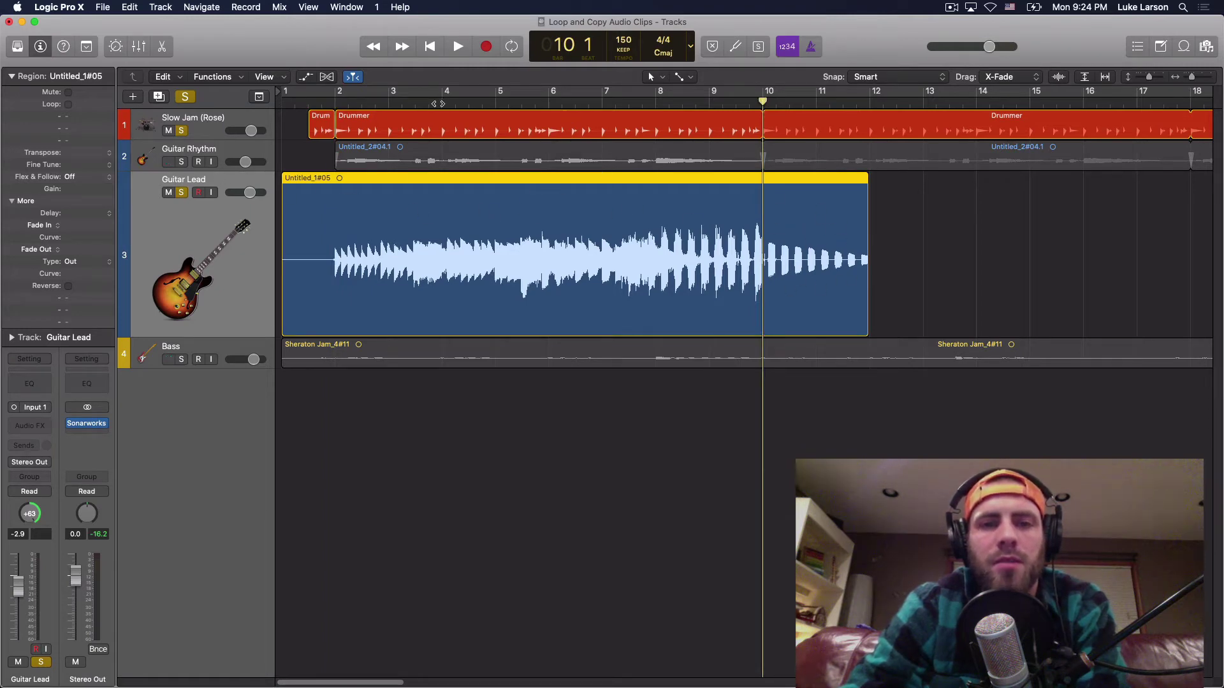
key(Return)
key(space)
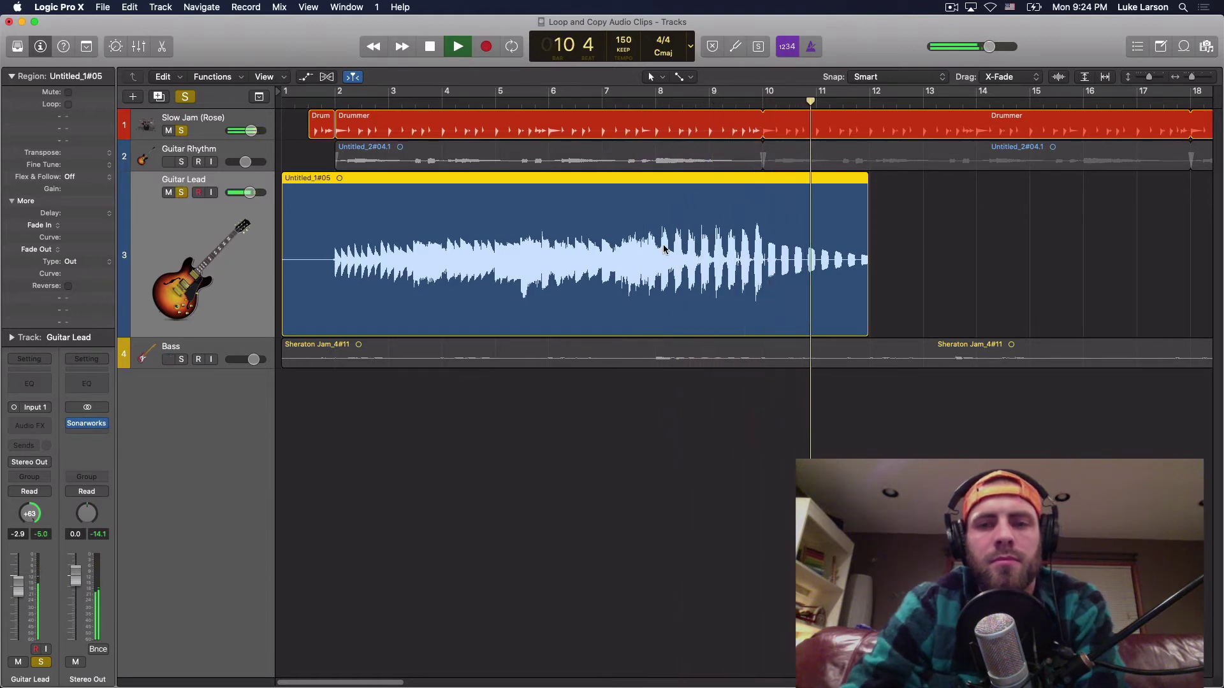
key(space)
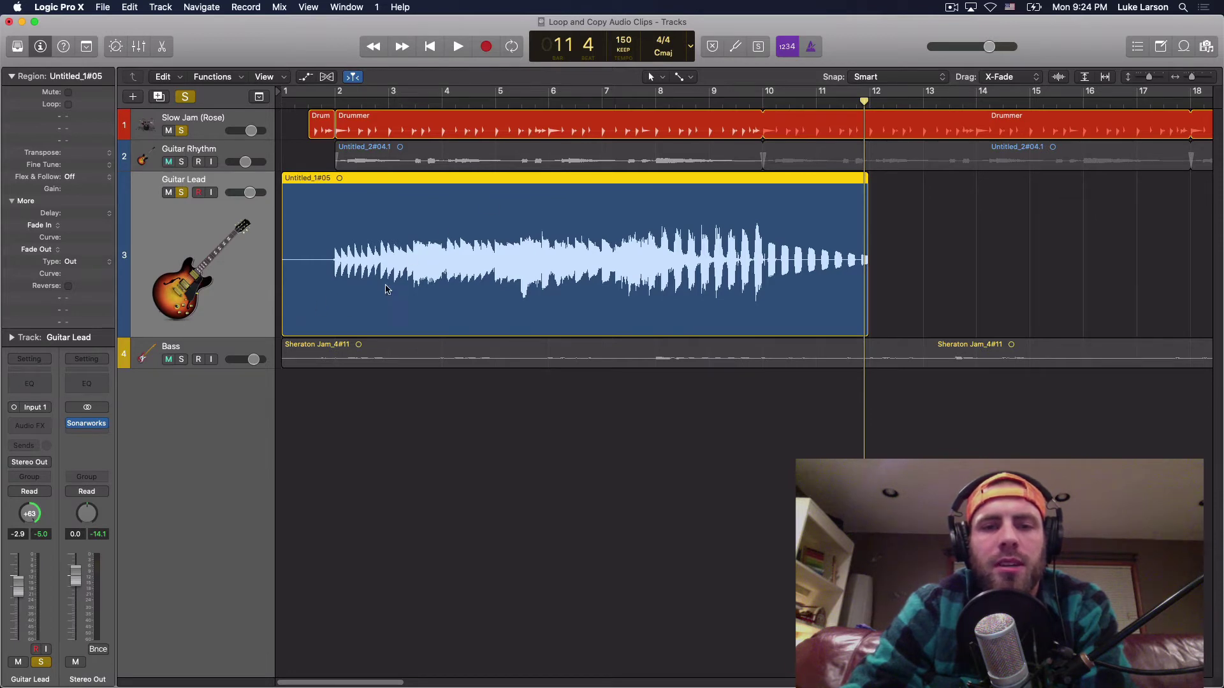
Trim the Guitar Lead region's start from bar 1 to bar 2 and zoom to check its edges.
click(879, 244)
click(371, 290)
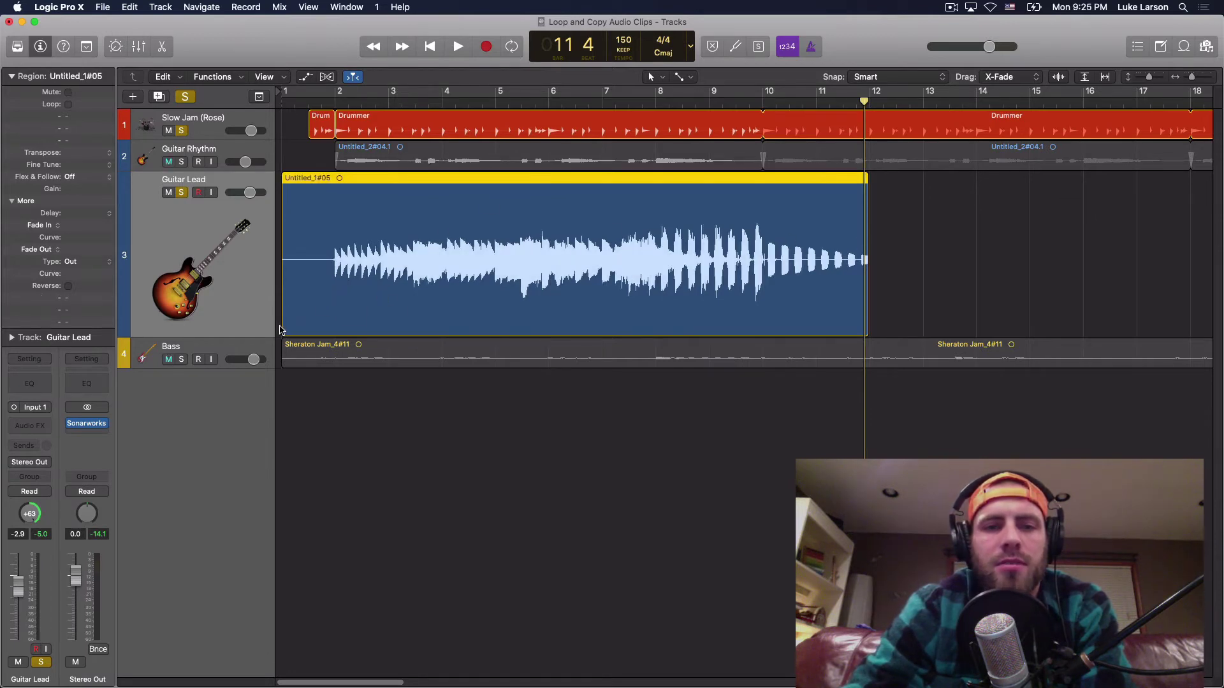
drag(284, 325, 333, 320)
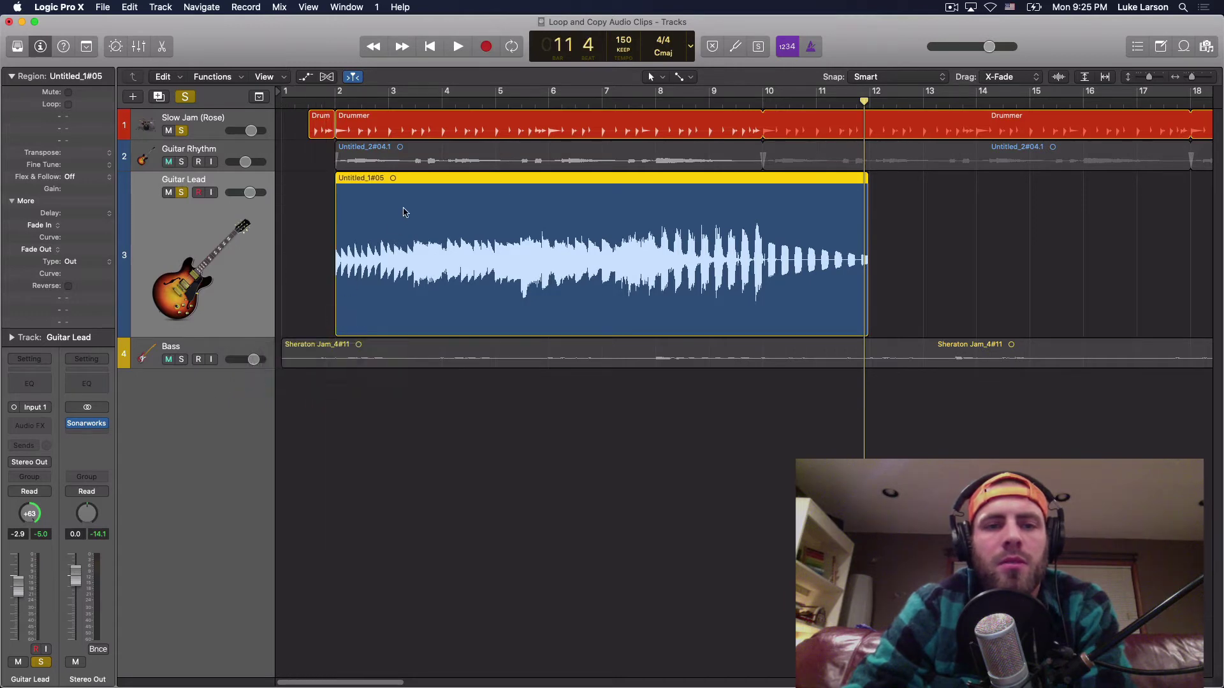
drag(1192, 77, 1195, 77)
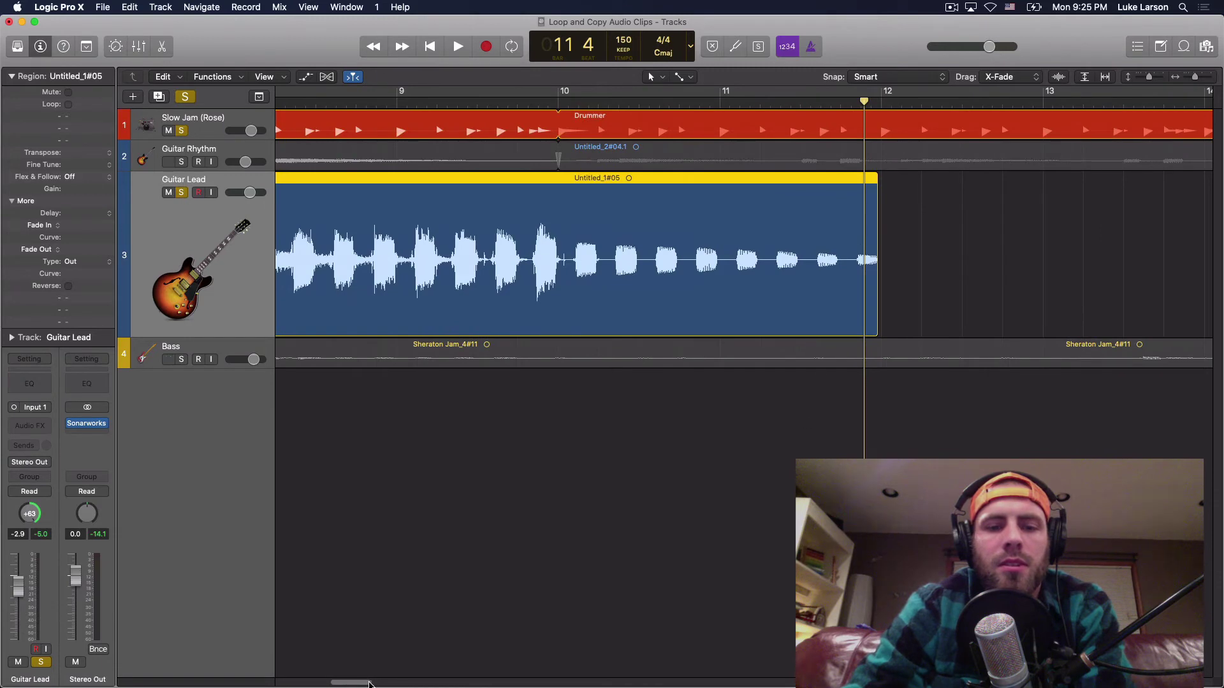
drag(369, 683, 313, 684)
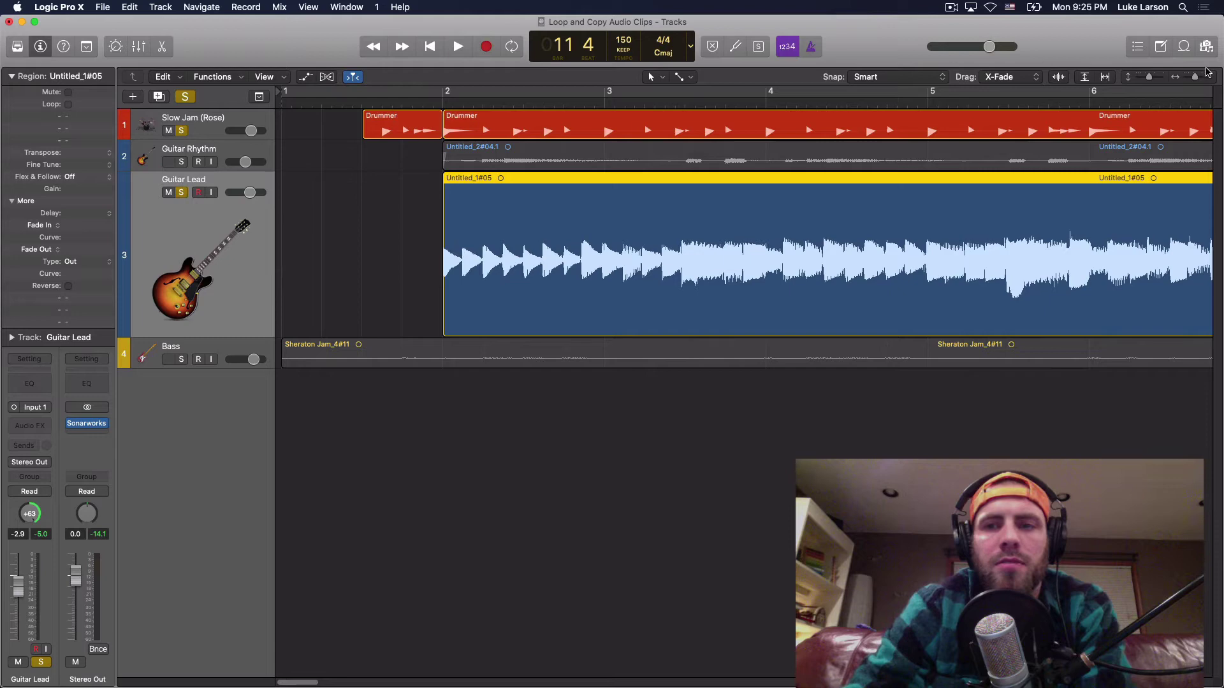
click(1199, 78)
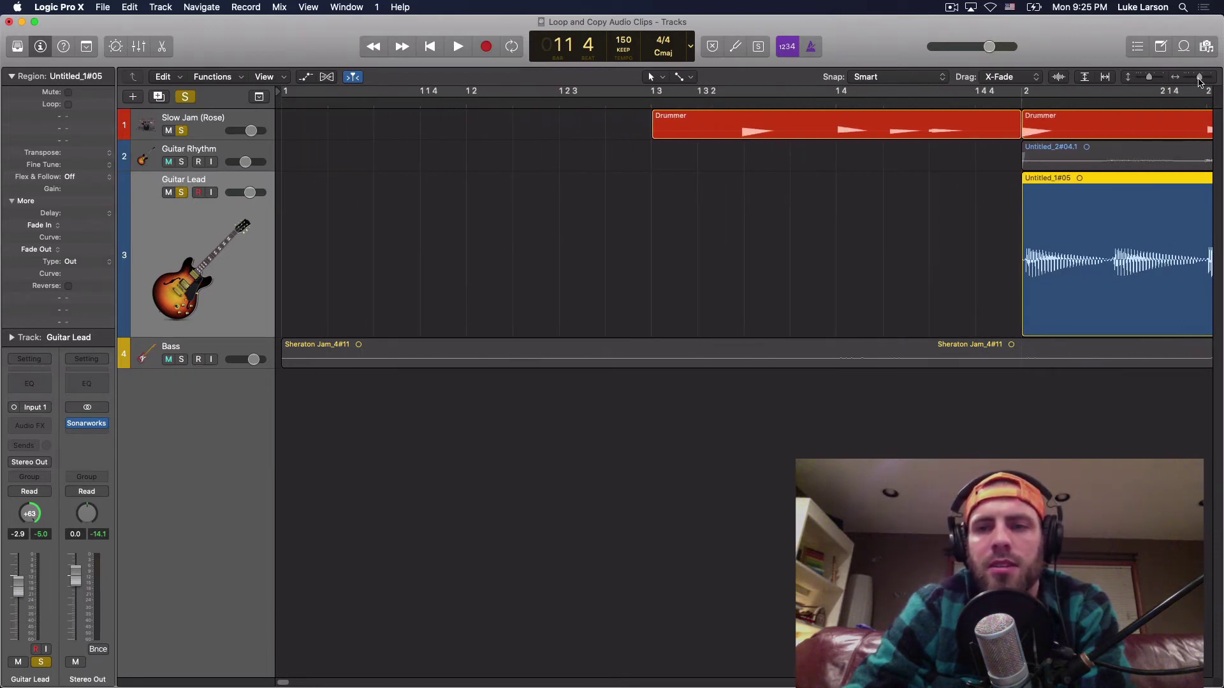
drag(1198, 78, 1193, 88)
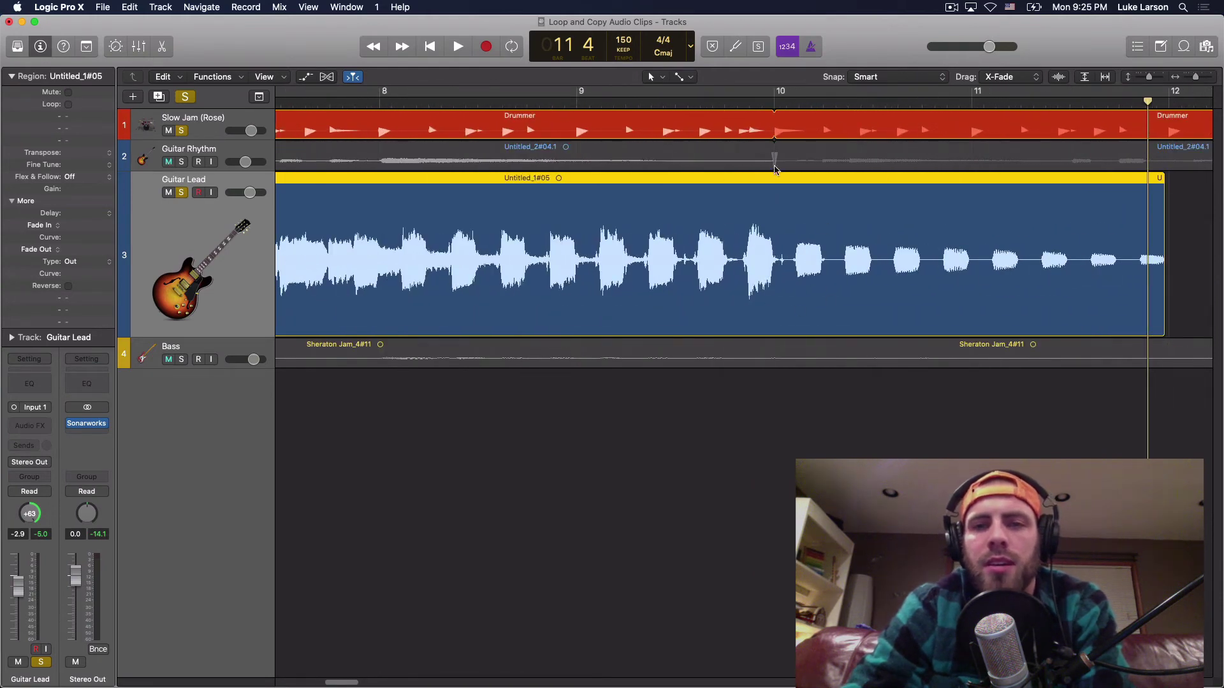
Cut the Guitar Lead region at bar 10 and drag its tapering tail to start at bar 26.
click(776, 102)
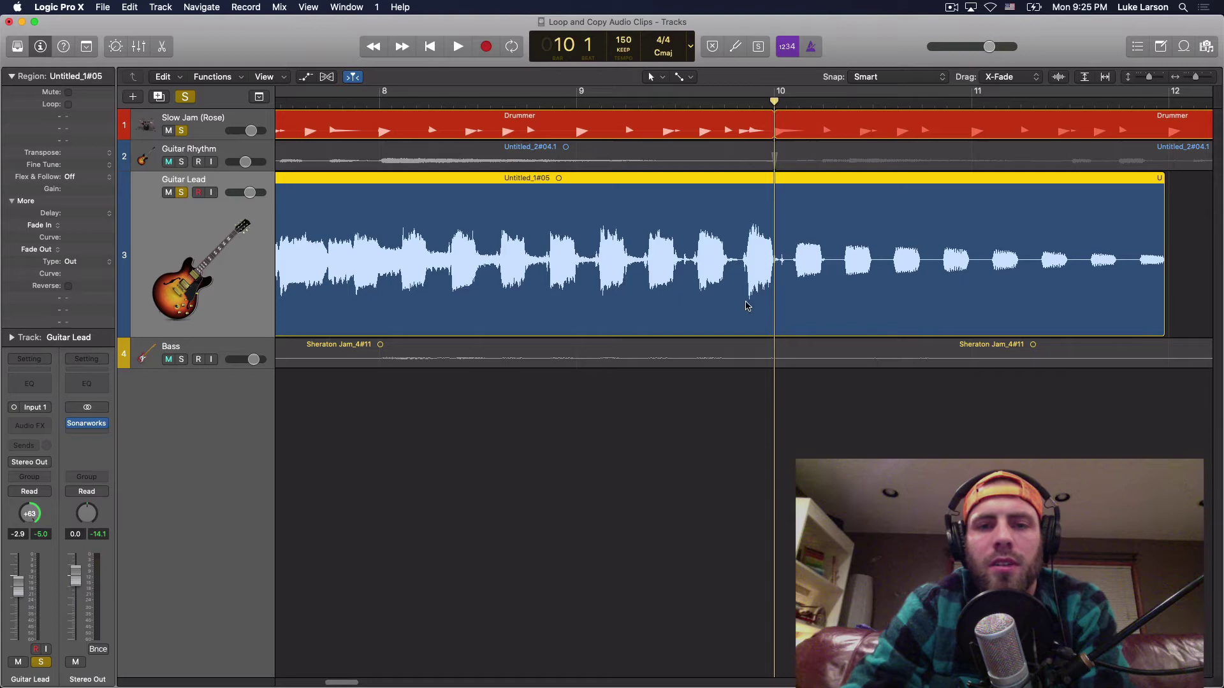
click(783, 292)
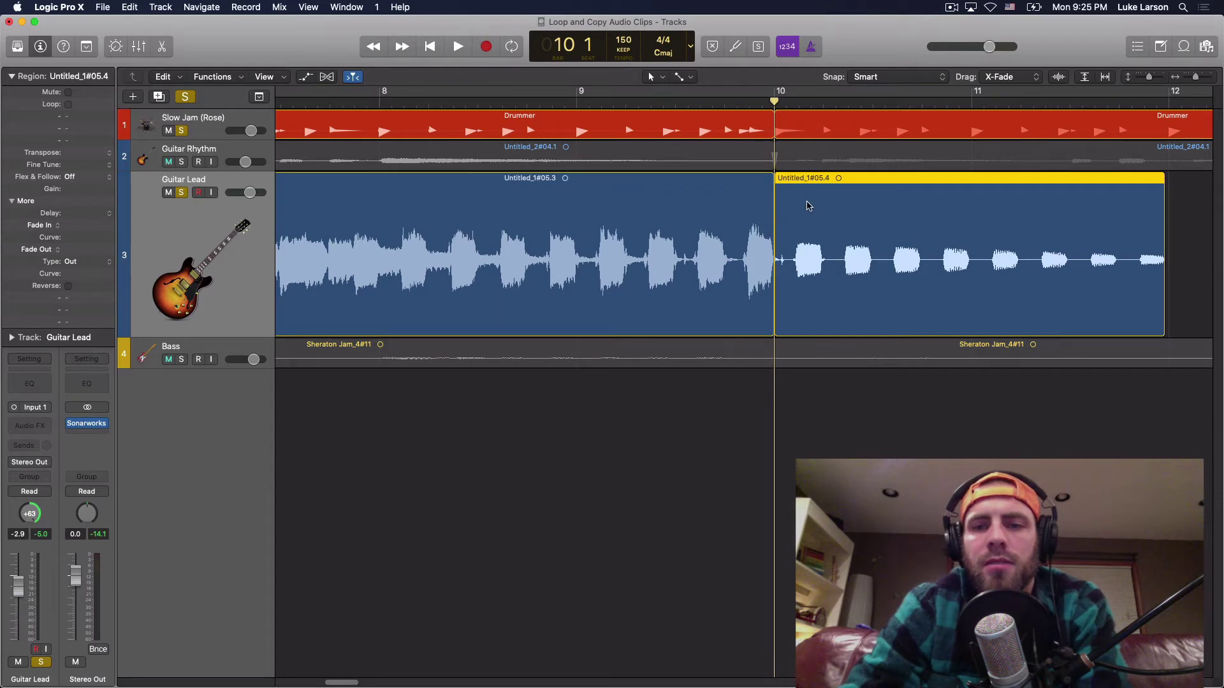
drag(807, 206, 832, 198)
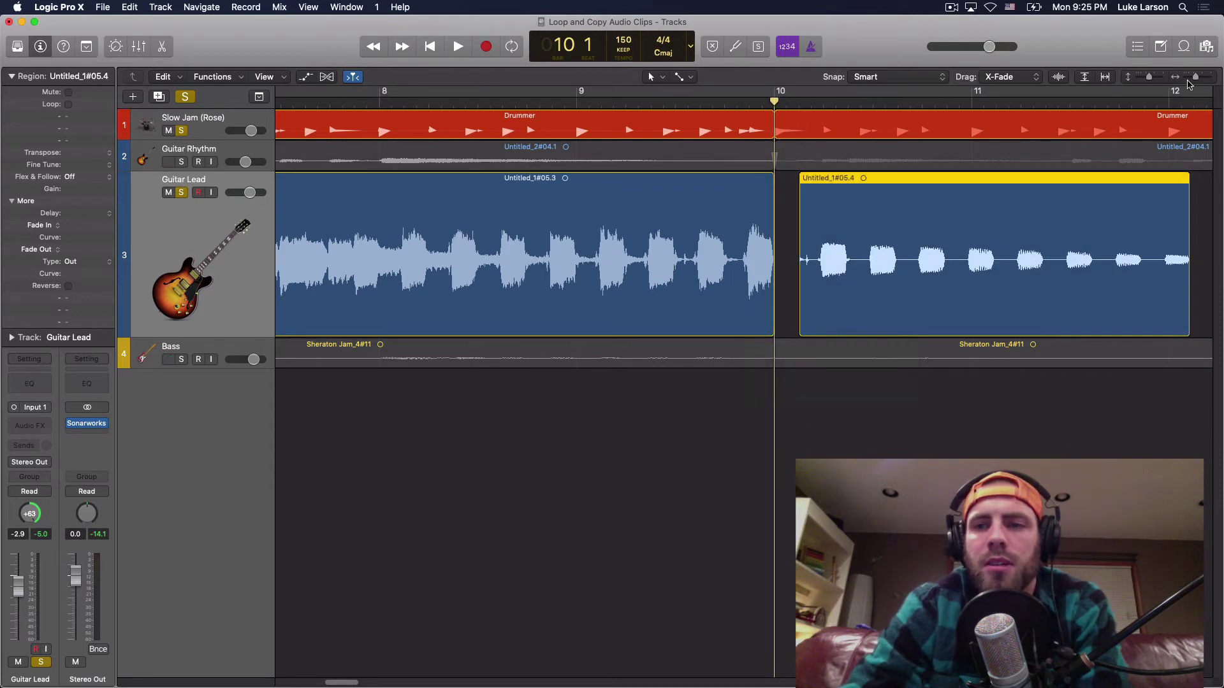
drag(1197, 81, 1190, 81)
drag(600, 288, 1113, 247)
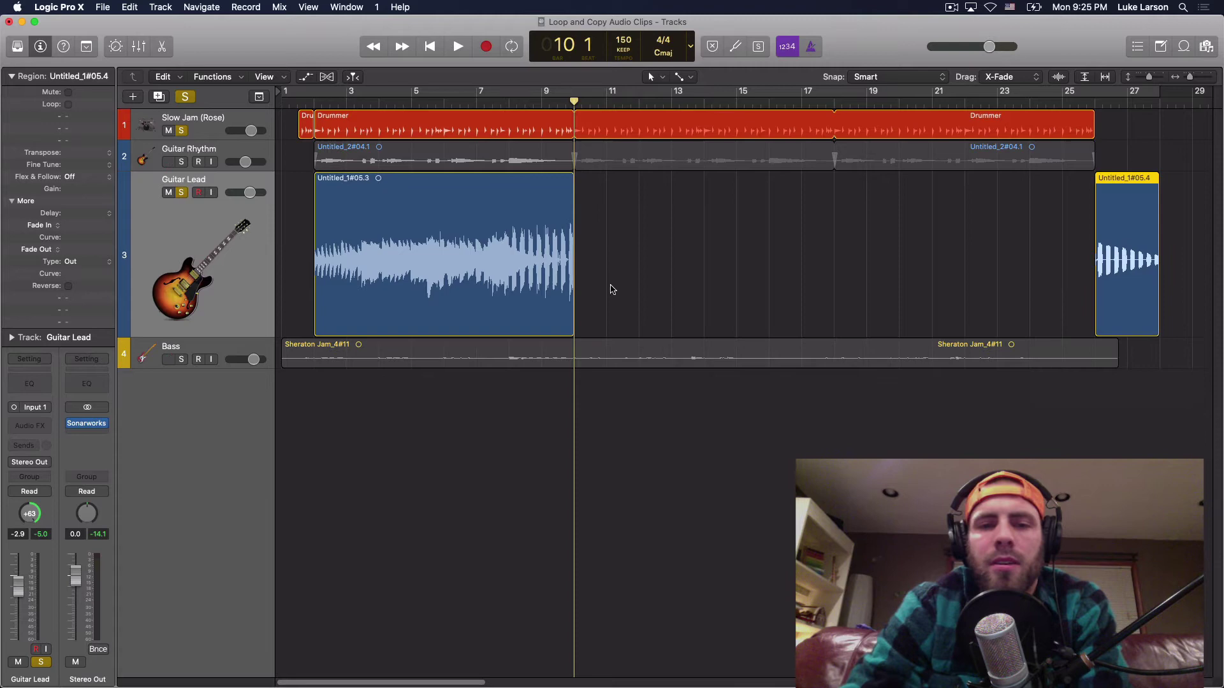
Give the first Guitar Lead section fade-in and fade-out of 5, then loop it out to bar 26.
click(518, 298)
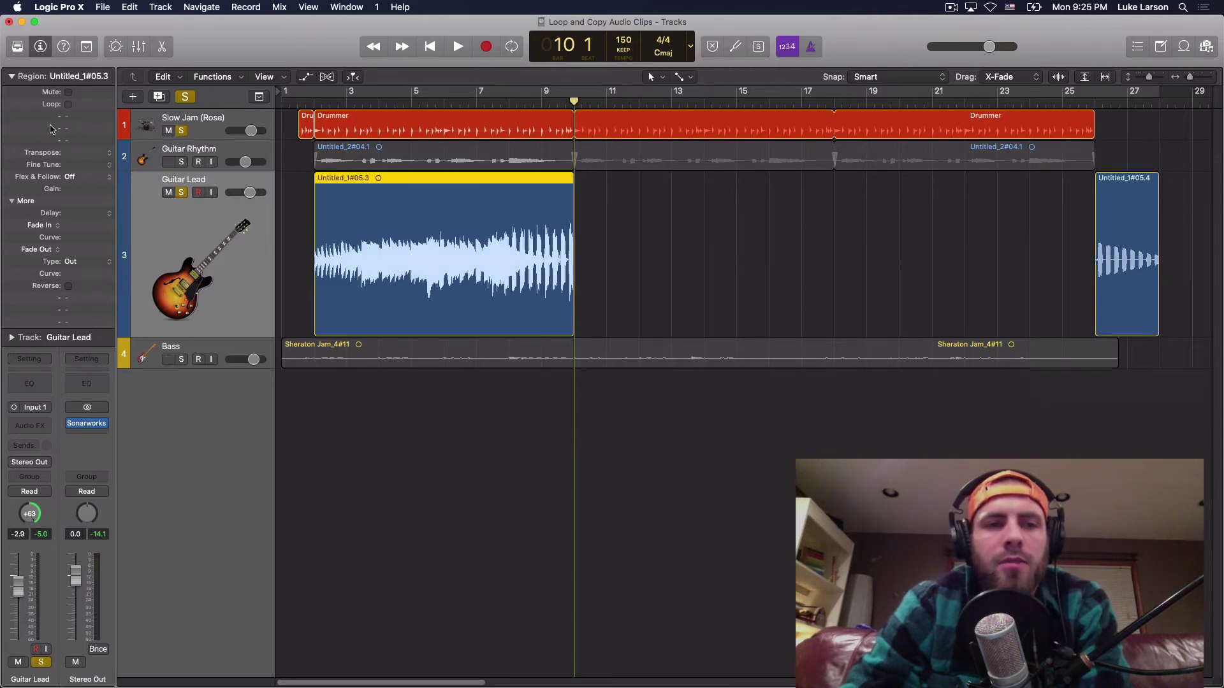
double_click(75, 226)
text(5)
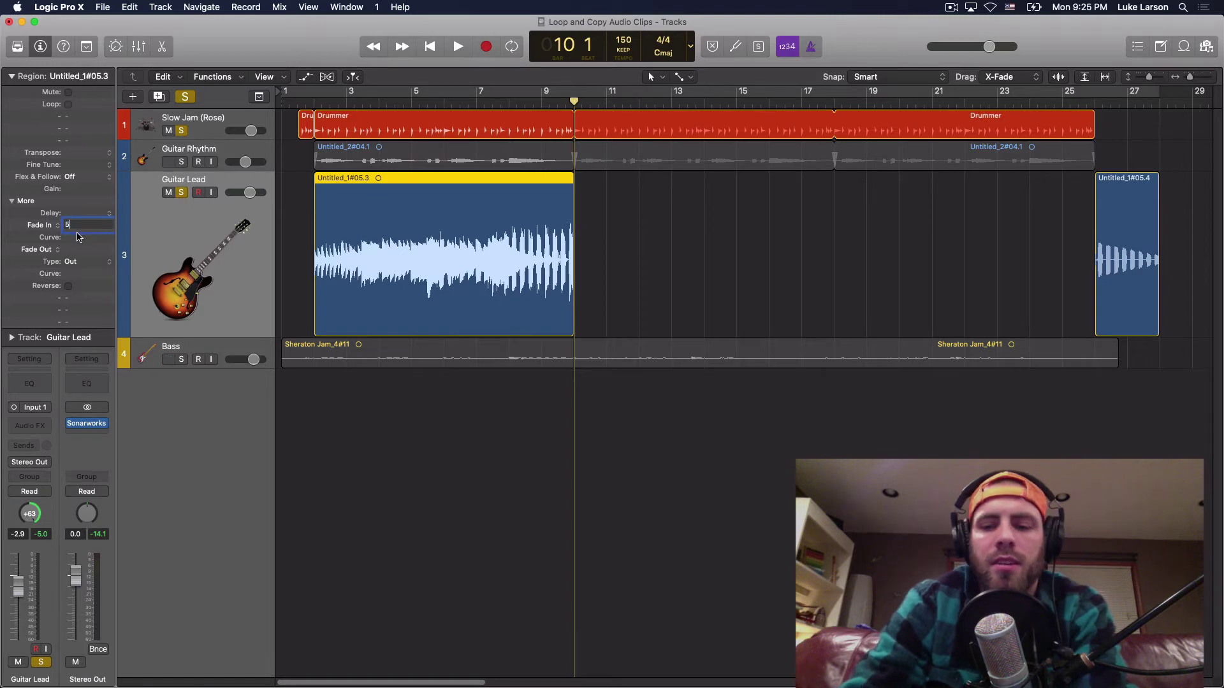
key(Return)
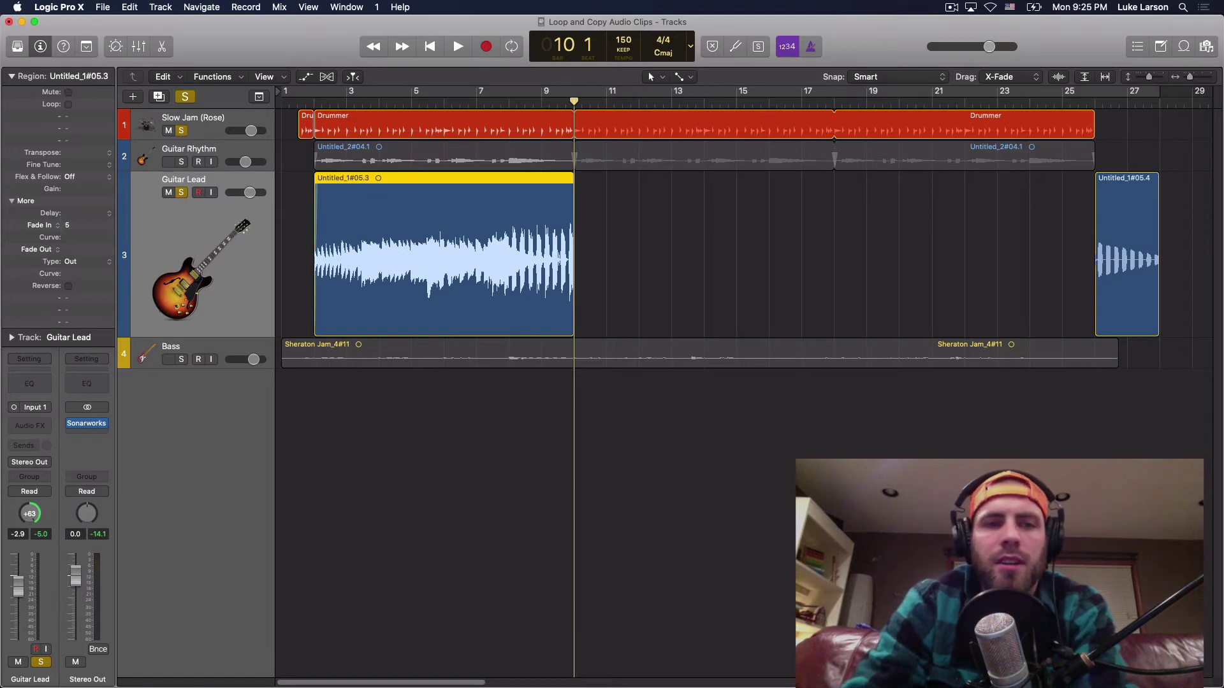
double_click(73, 253)
text(5)
key(Return)
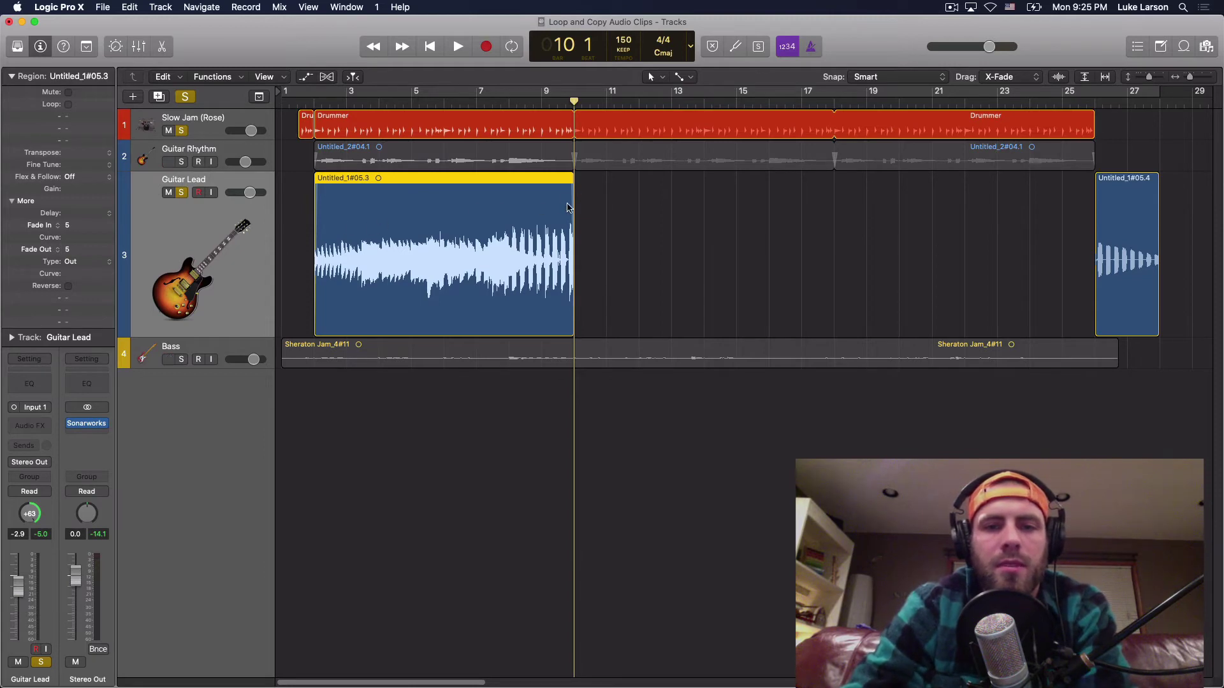
drag(572, 200, 1090, 227)
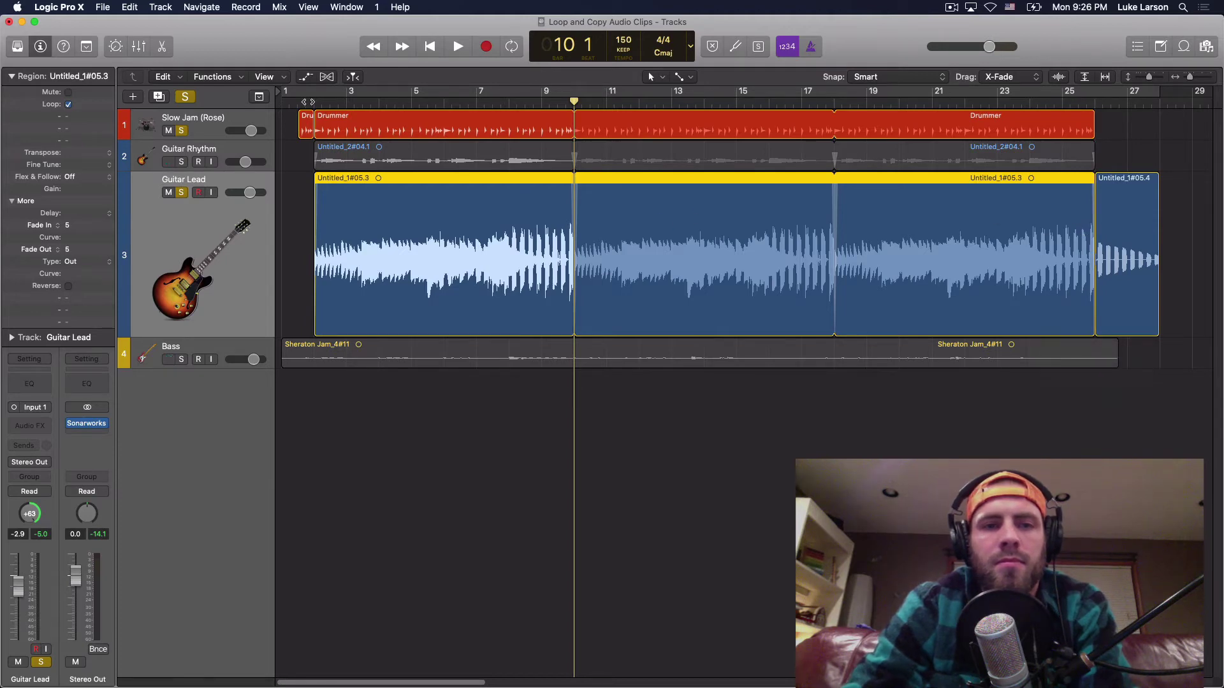
Solo Guitar Rhythm alongside Guitar Lead and play back the looped guitars.
click(315, 93)
click(181, 161)
key(space)
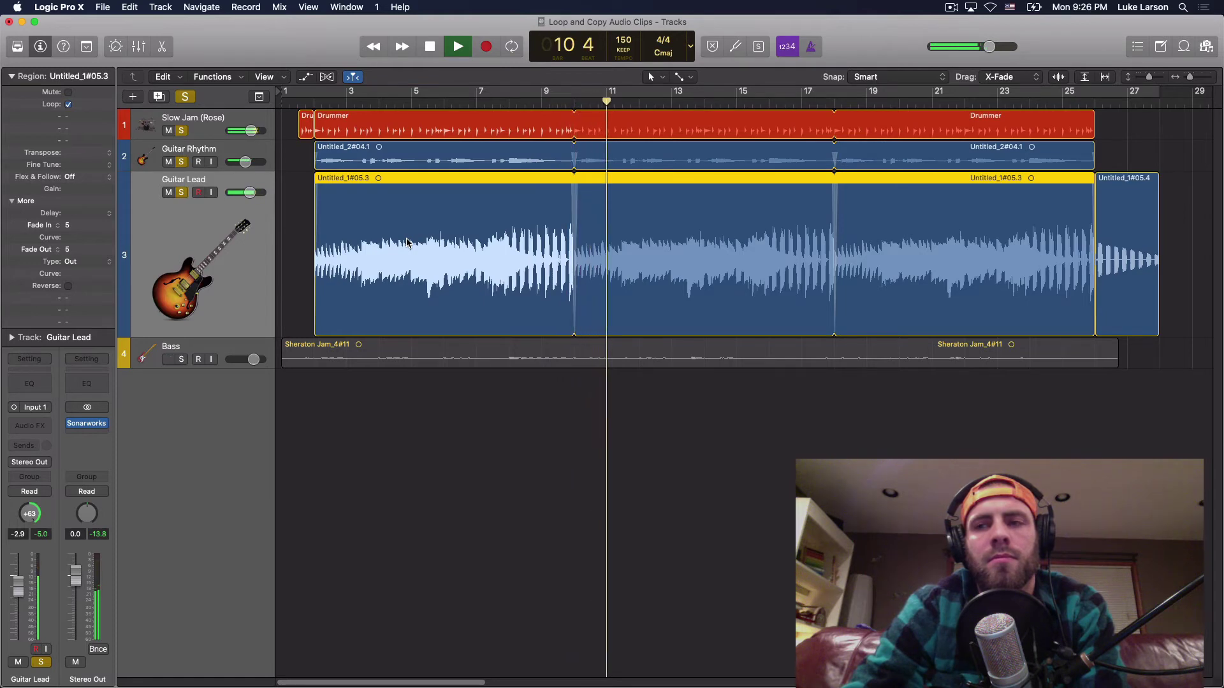
key(space)
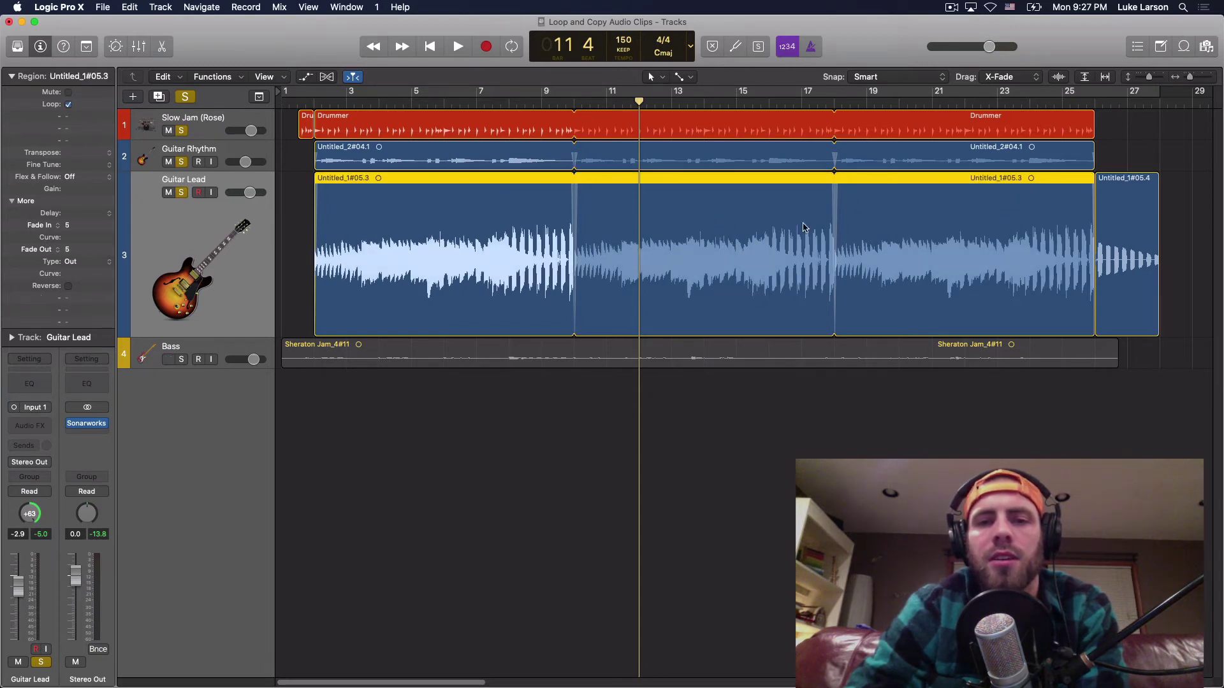
Solo the Bass track and unsolo both Guitar Lead and Guitar Rhythm.
click(304, 228)
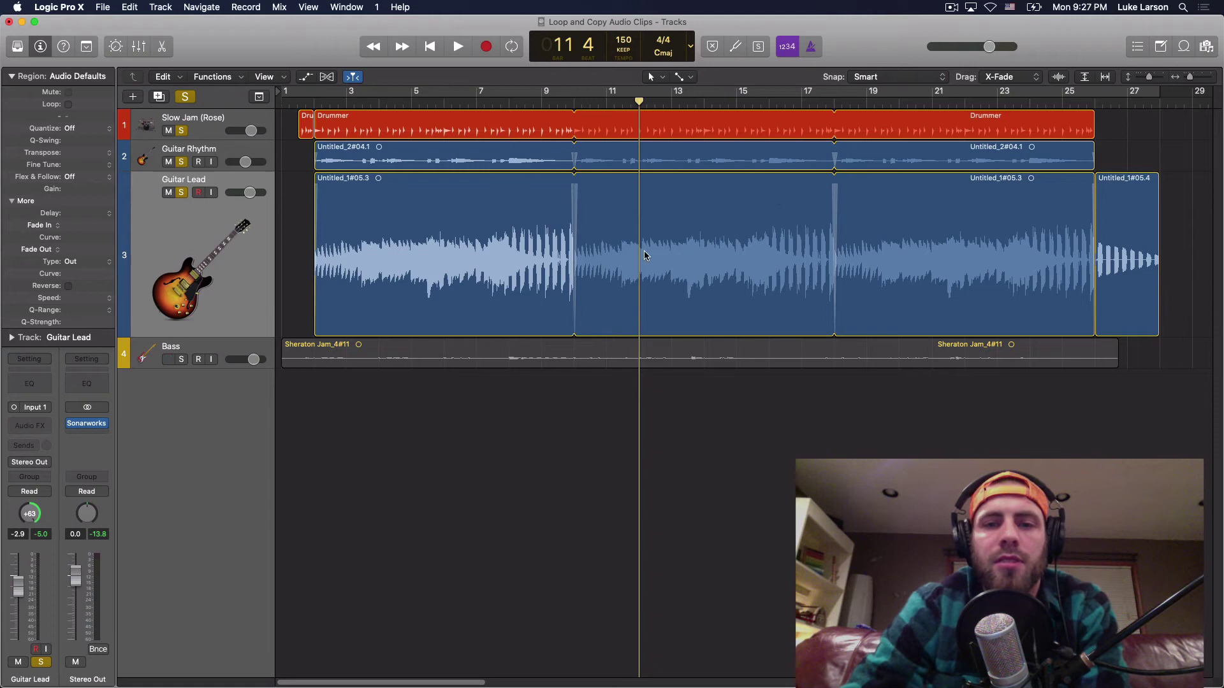
click(210, 351)
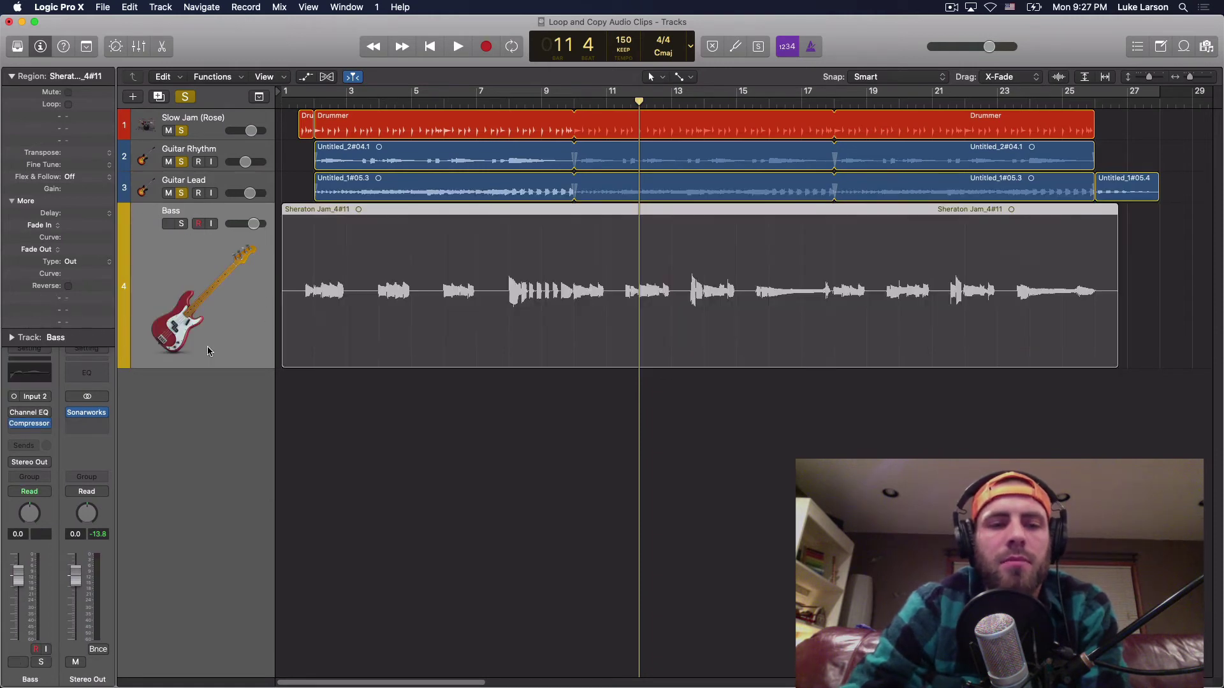
click(182, 227)
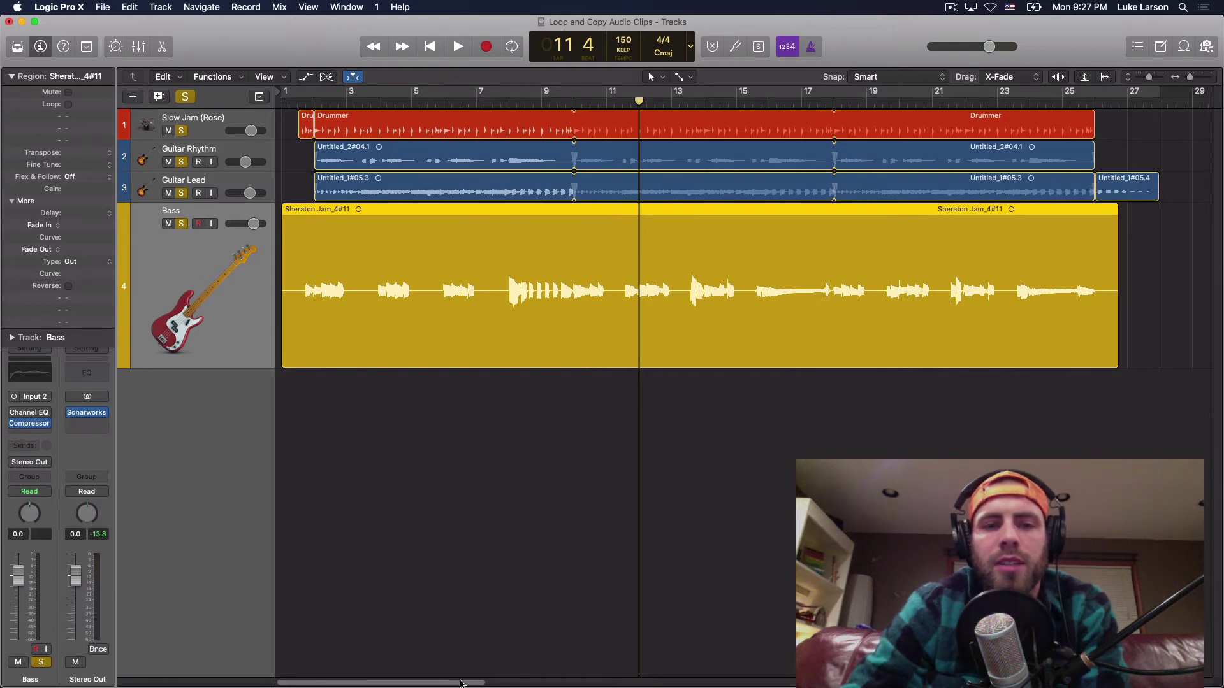
click(182, 194)
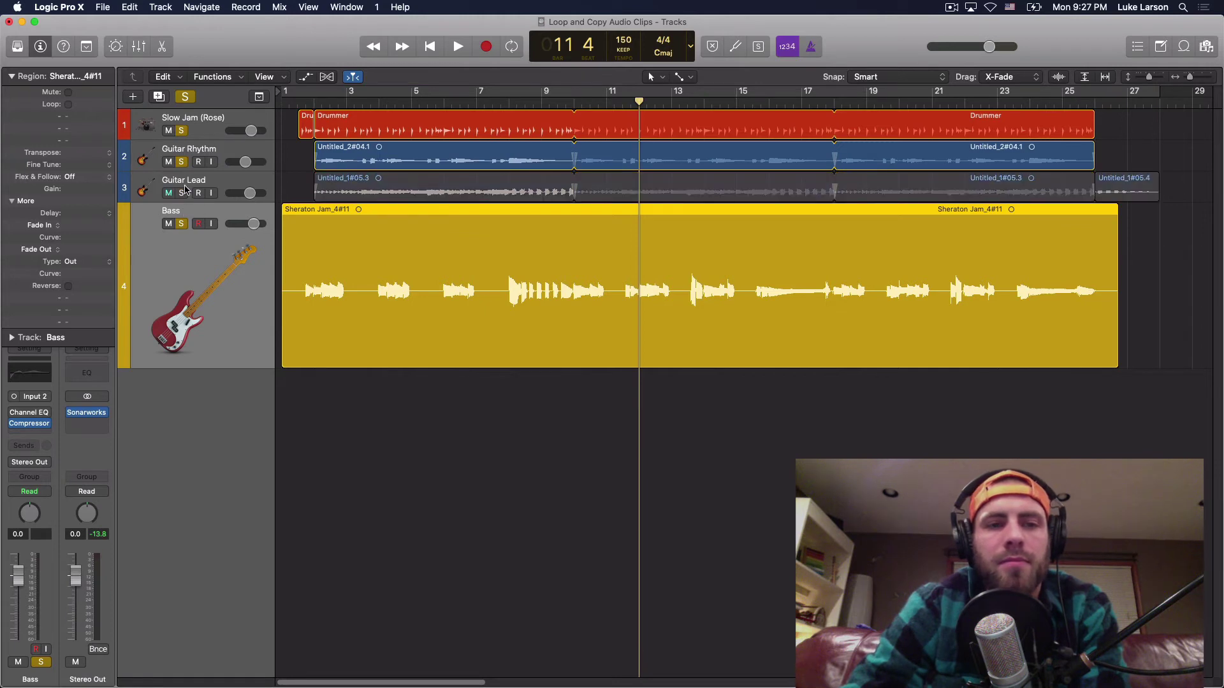
click(182, 163)
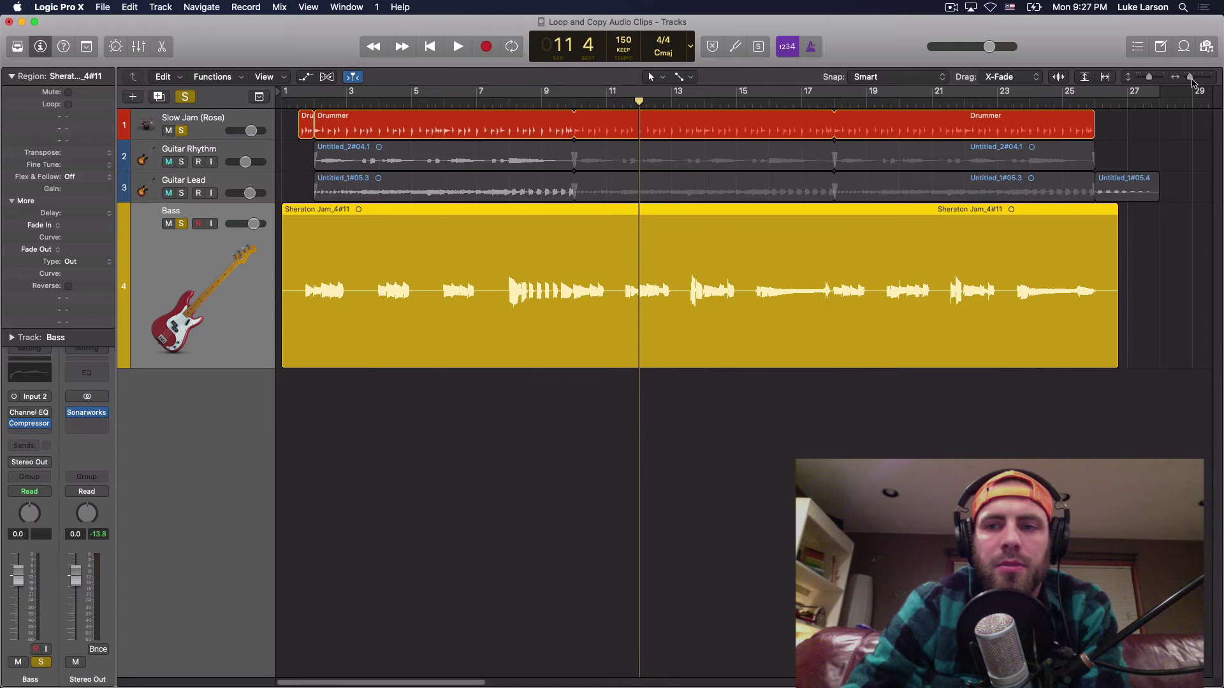
Zoom in and place the playhead where the bass audio starts, just before bar 2.
drag(1191, 77, 1197, 77)
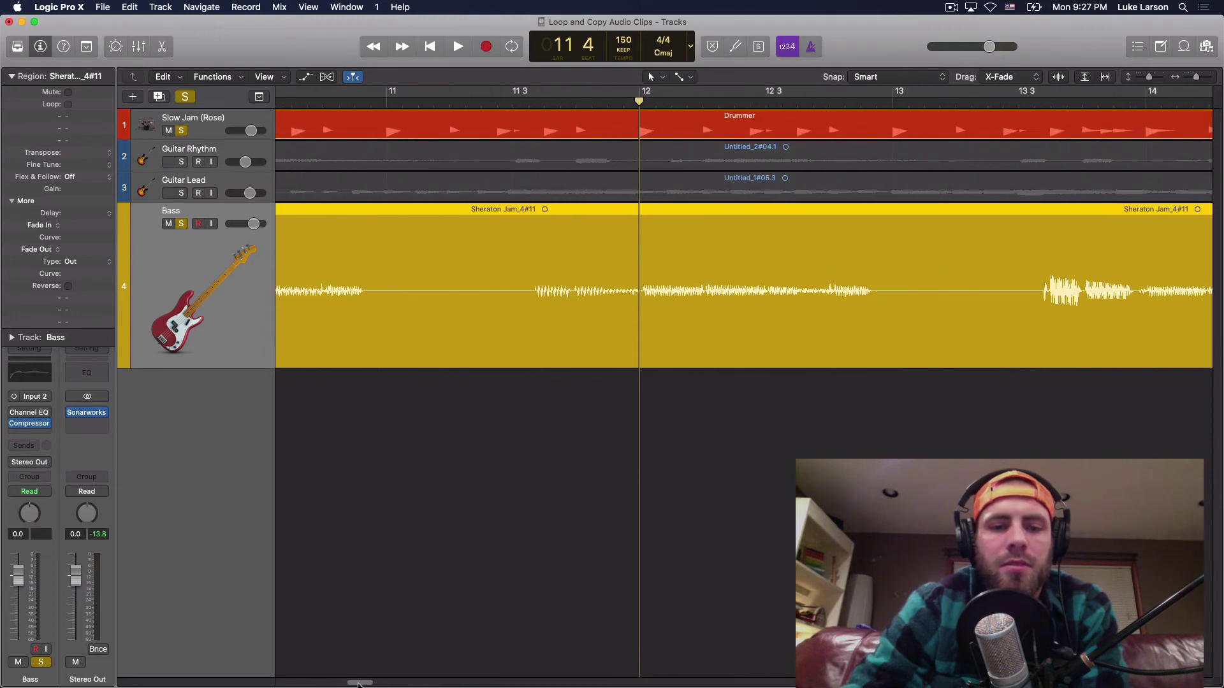
drag(359, 684, 288, 684)
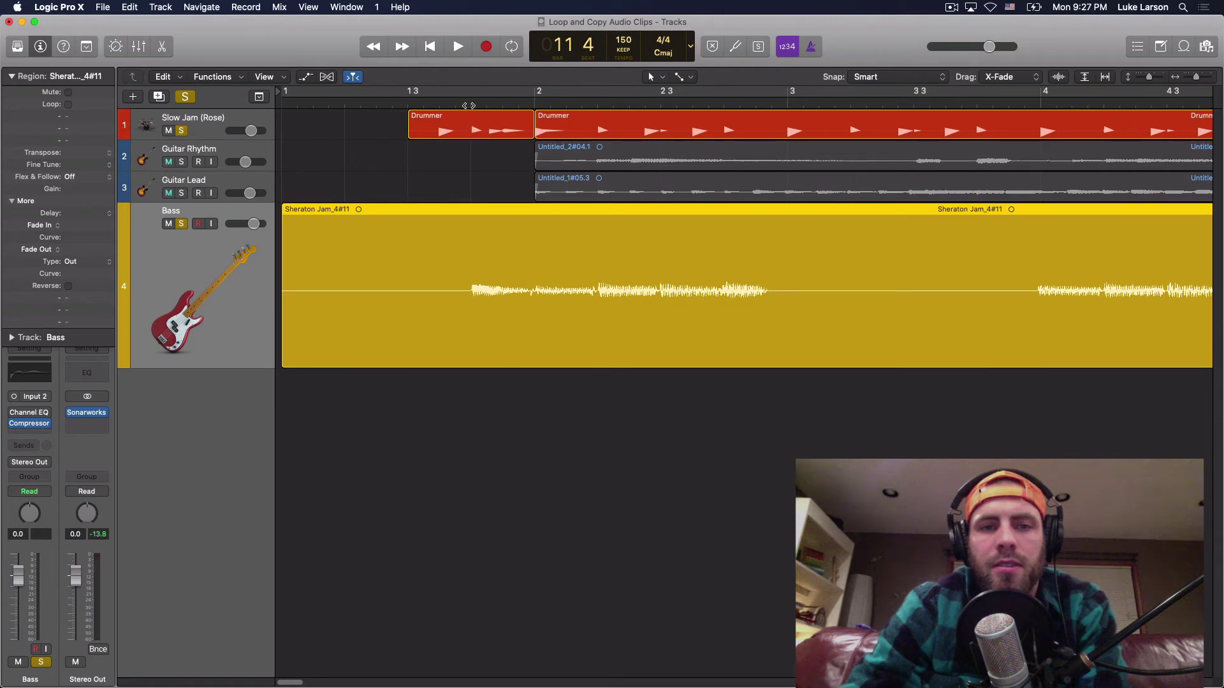
click(534, 102)
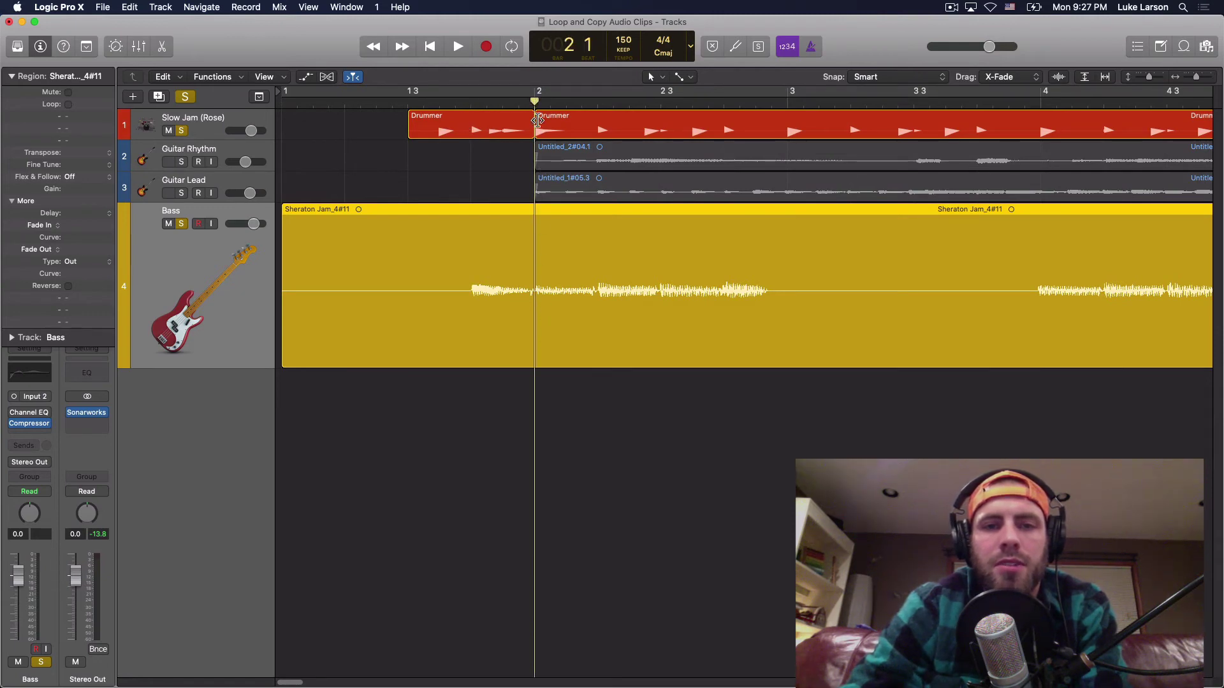
drag(534, 104, 530, 104)
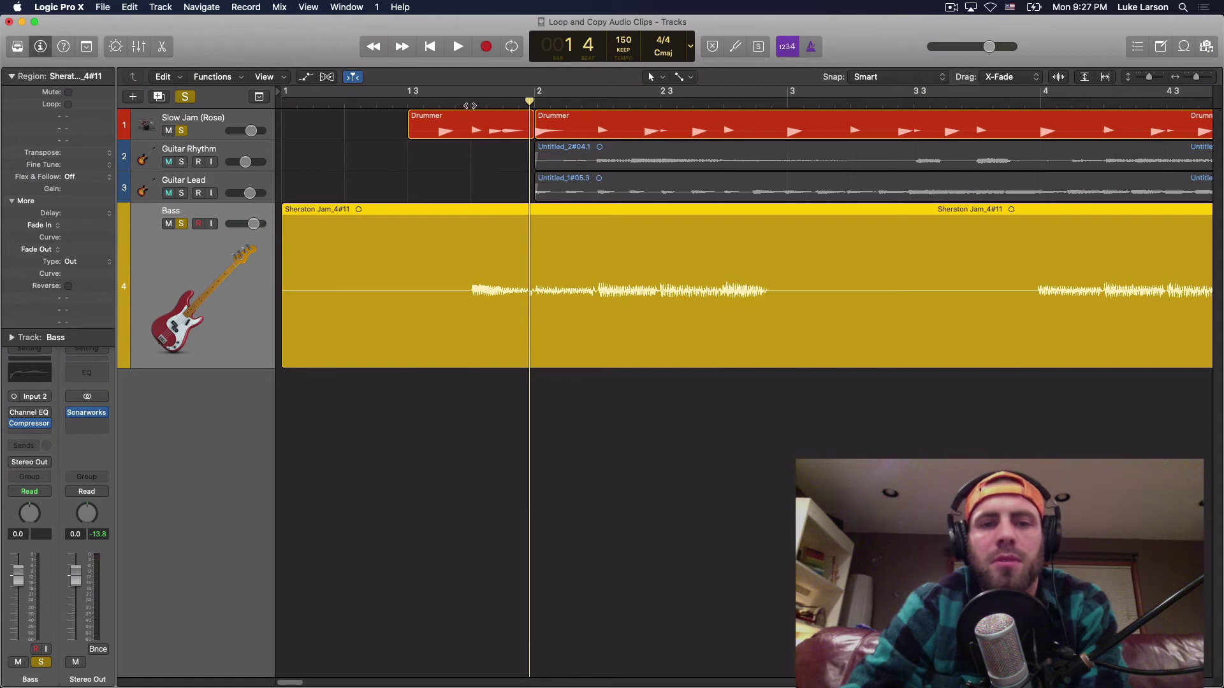
click(471, 102)
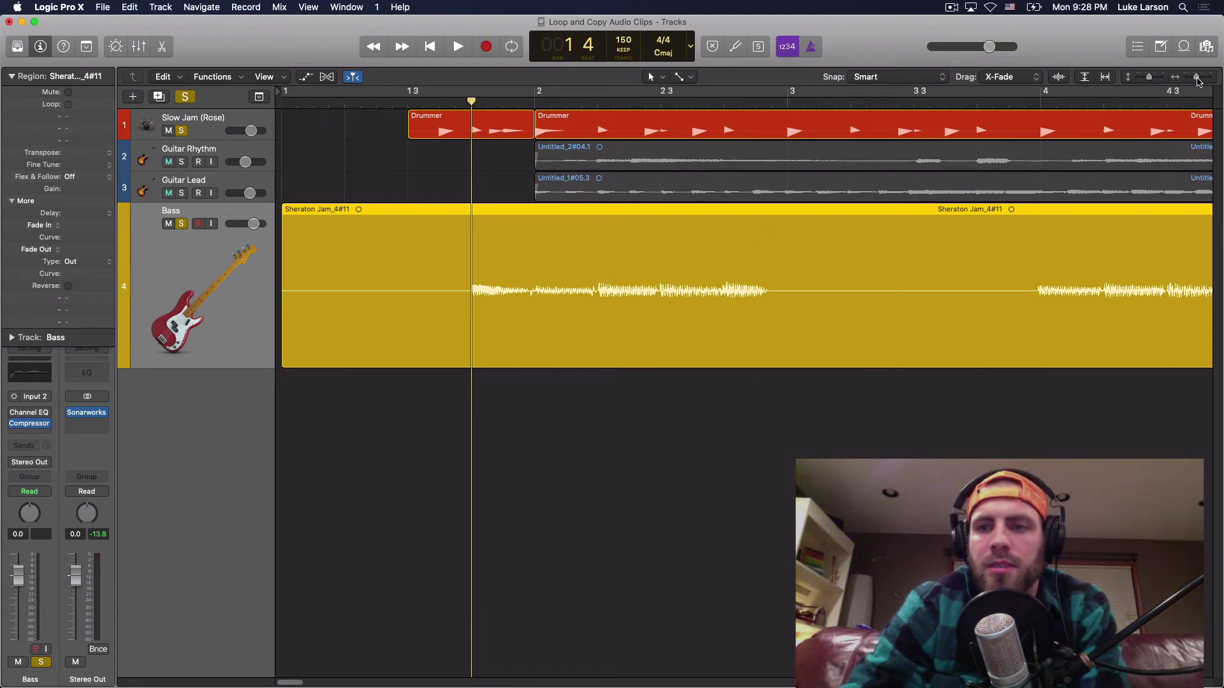
drag(1196, 77, 1189, 78)
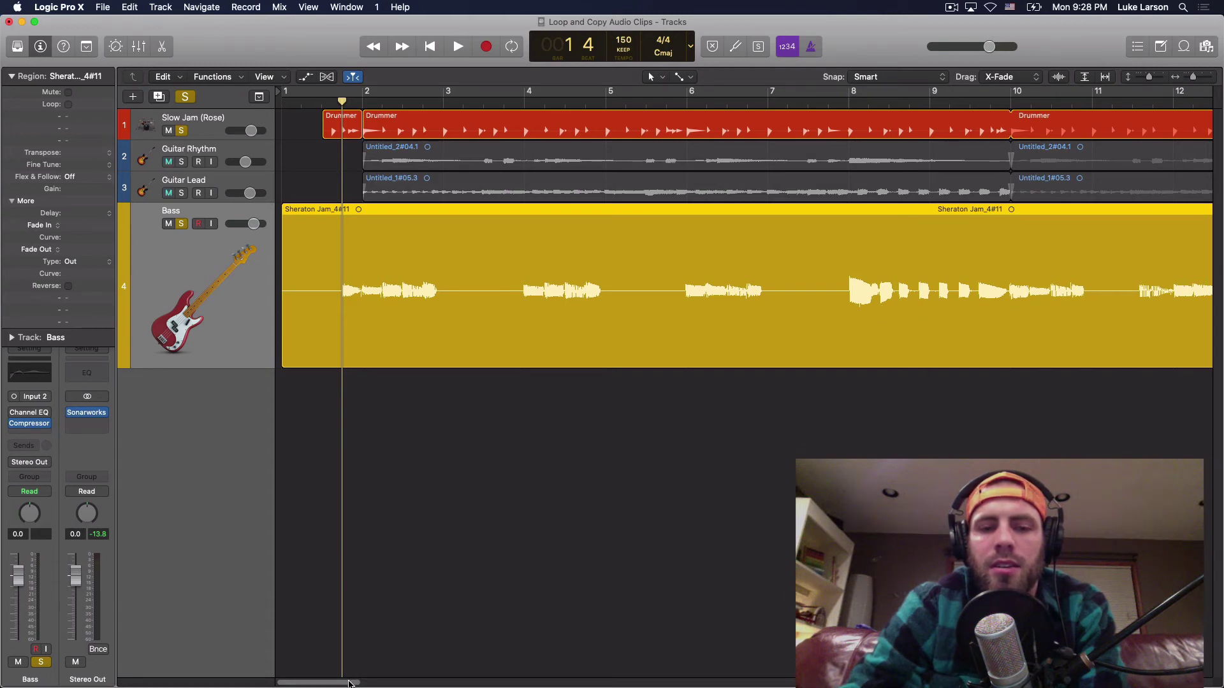
Split the bass region at bar 10.
scroll(638, 382, right, 5)
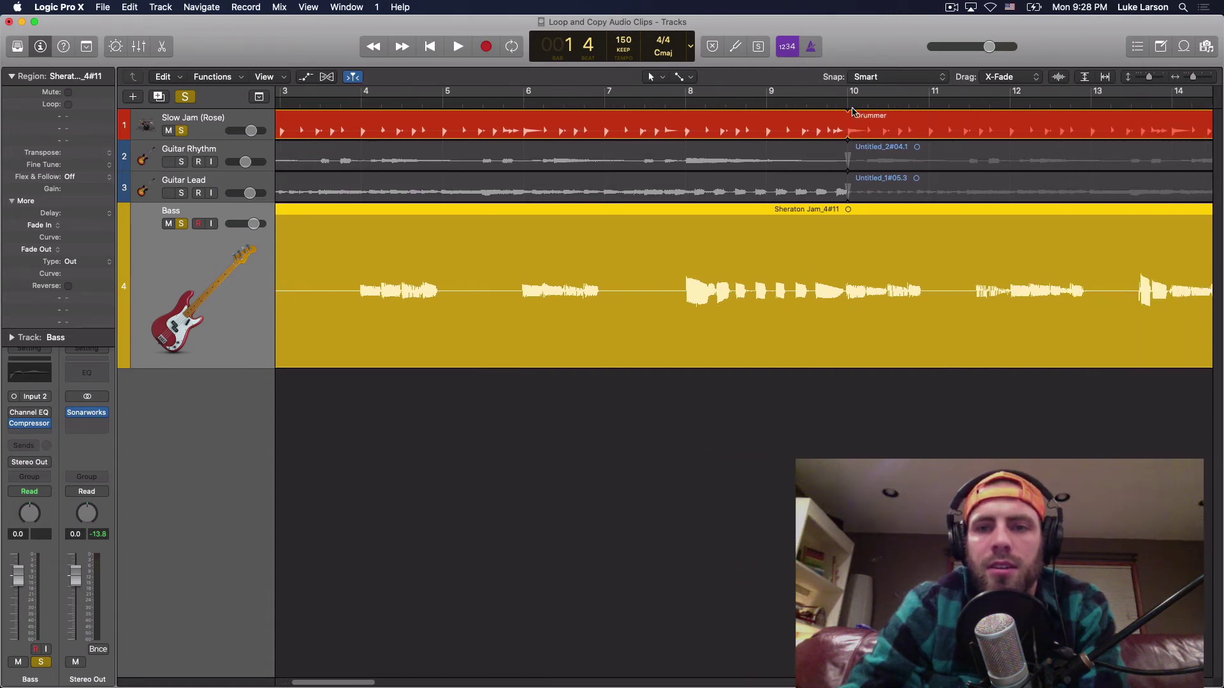
click(848, 102)
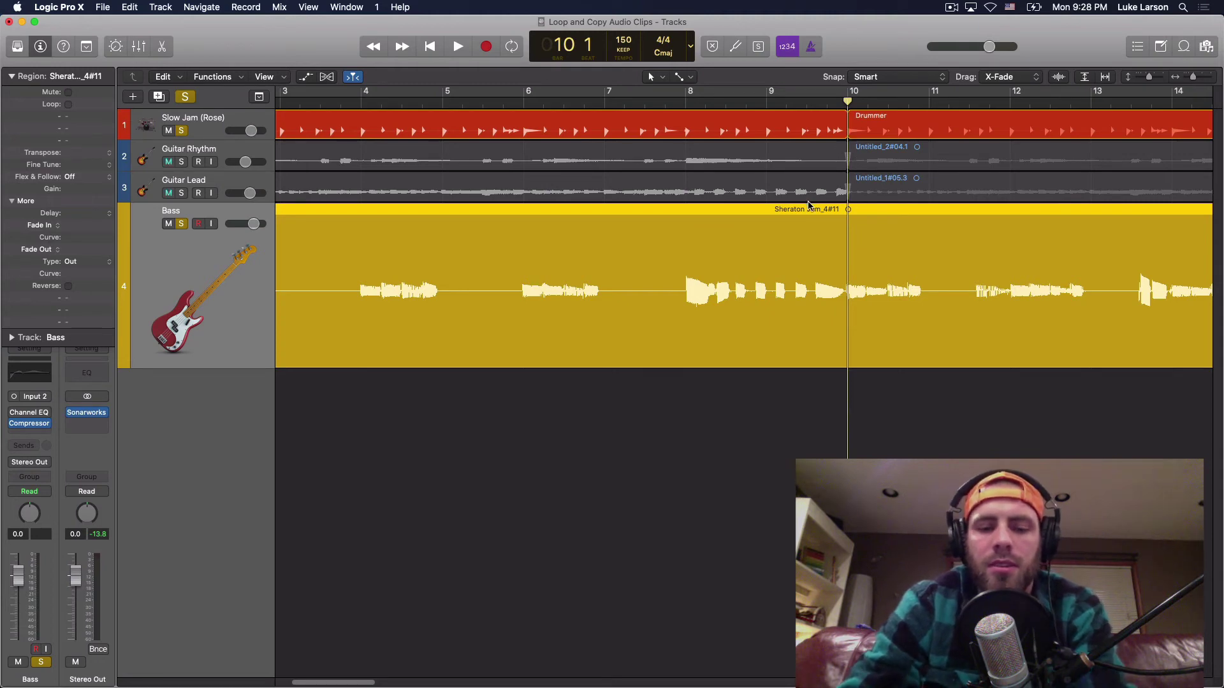
key(super+t)
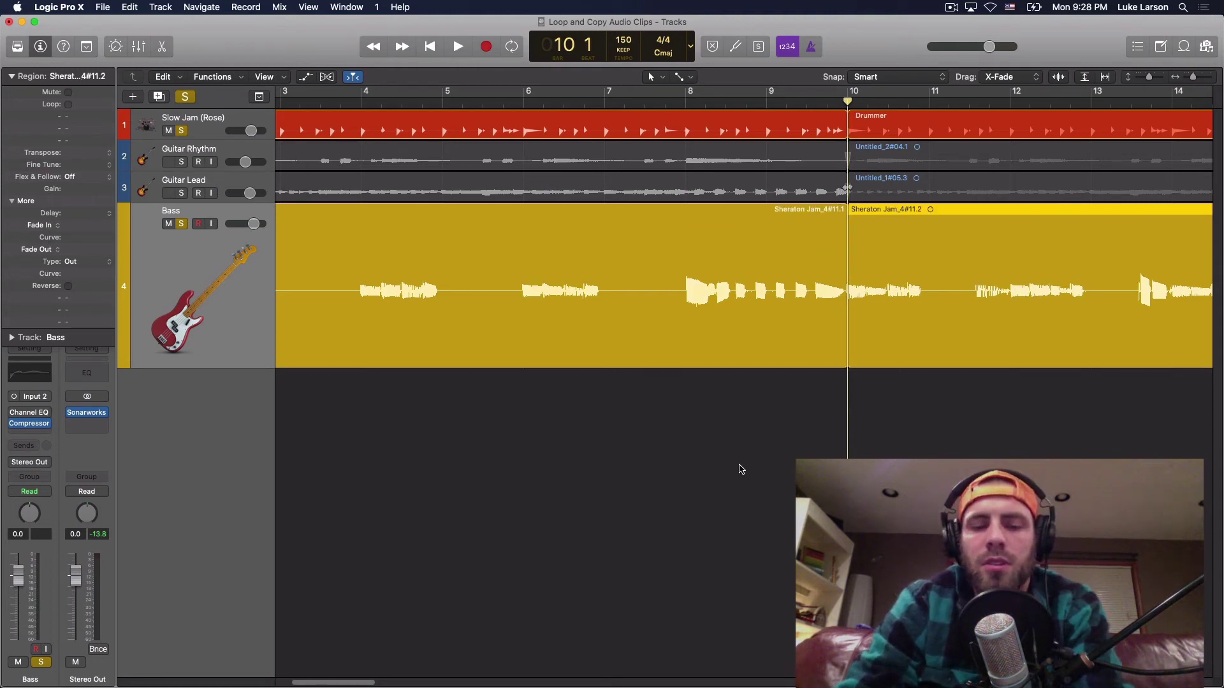
Select the first bass piece and split it at bar 2.
drag(368, 682, 357, 683)
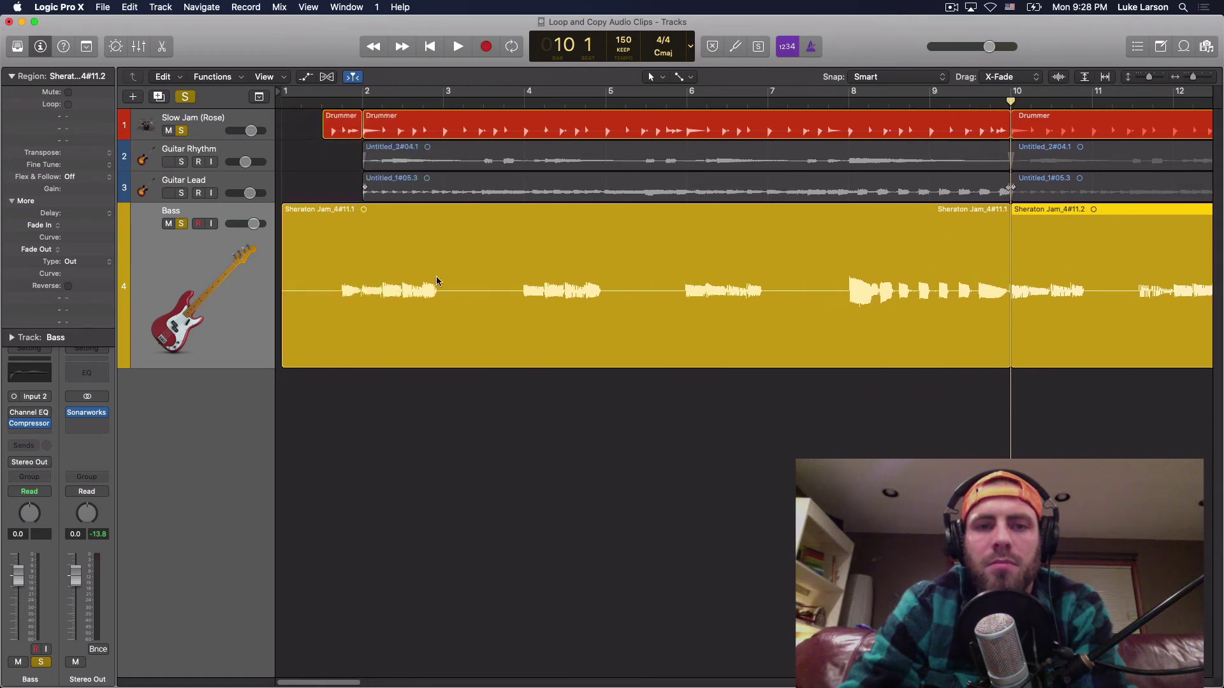
click(362, 102)
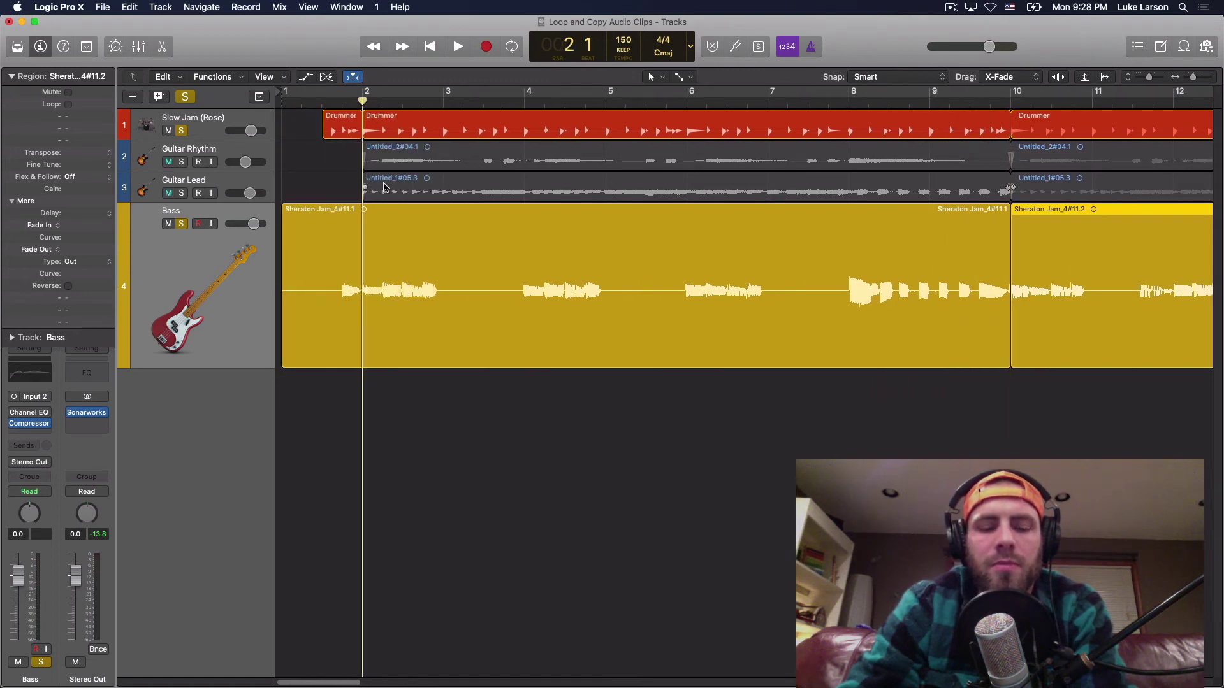
key(shift+super+a)
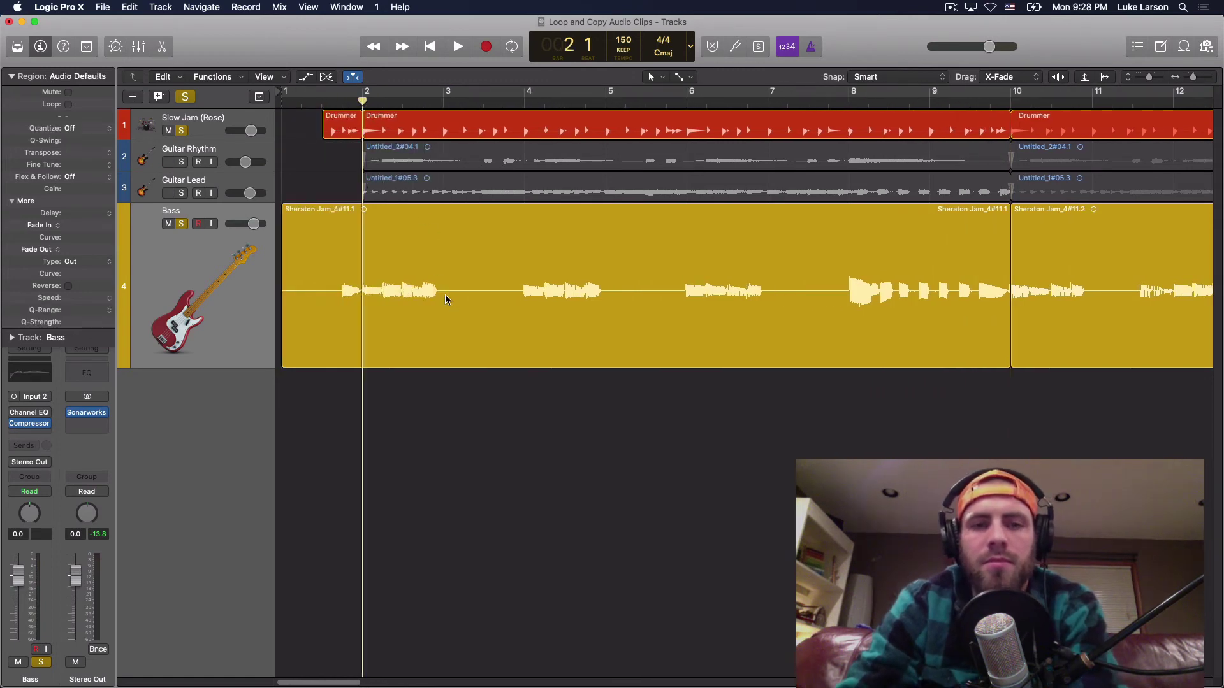
click(421, 267)
key(super+t)
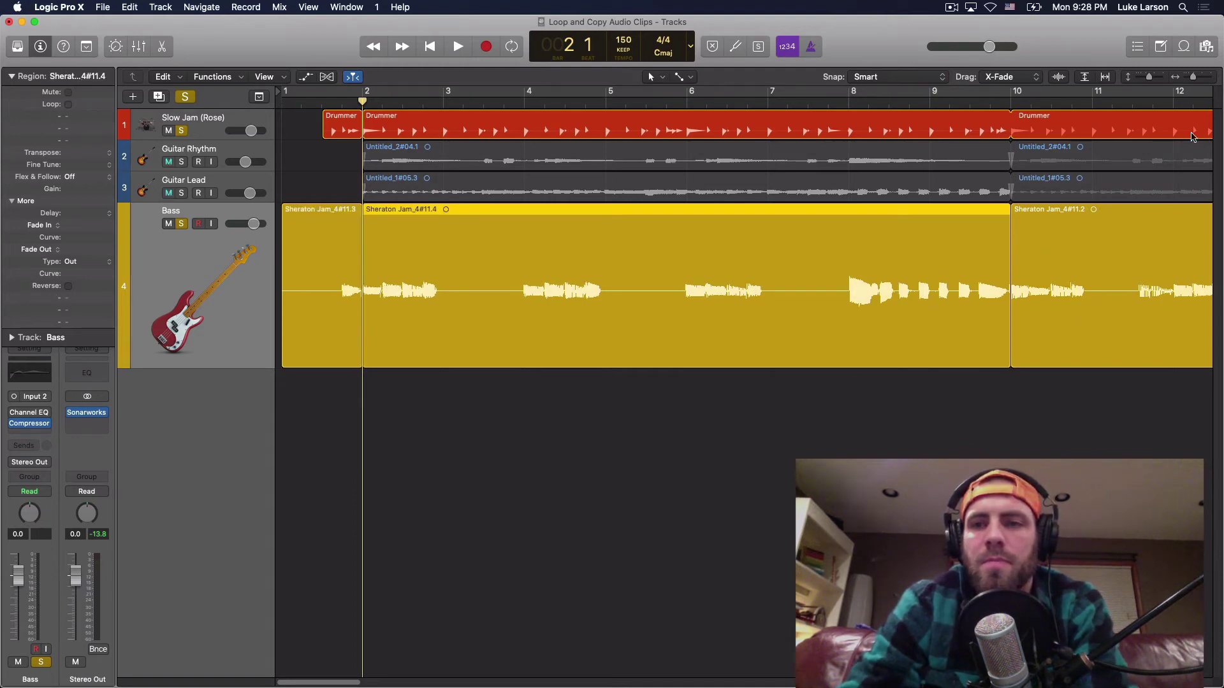
drag(1194, 81, 1186, 81)
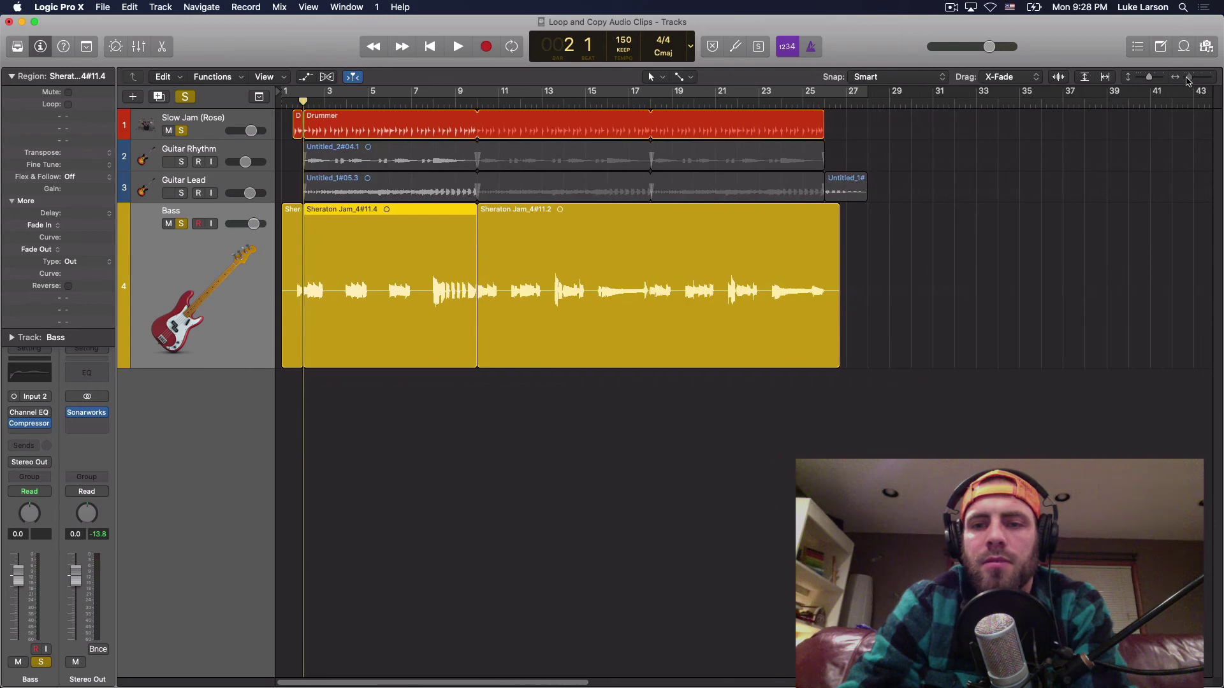
drag(688, 258, 1023, 233)
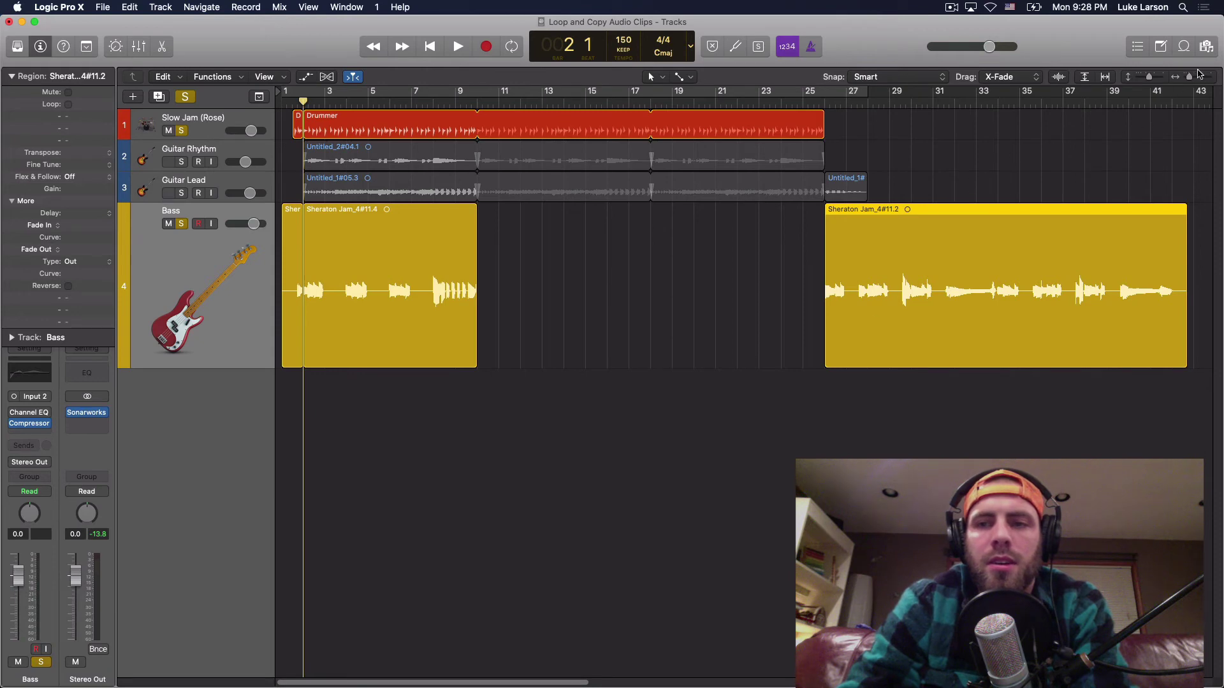
drag(1193, 78, 1200, 77)
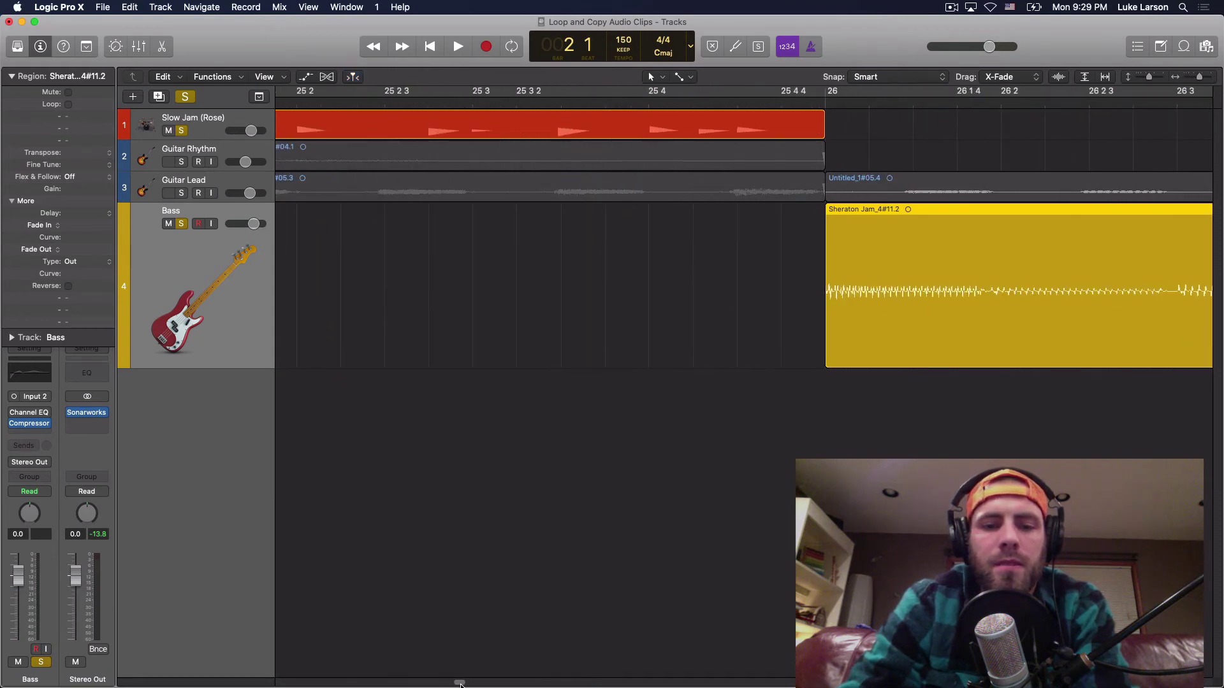
drag(460, 684, 306, 684)
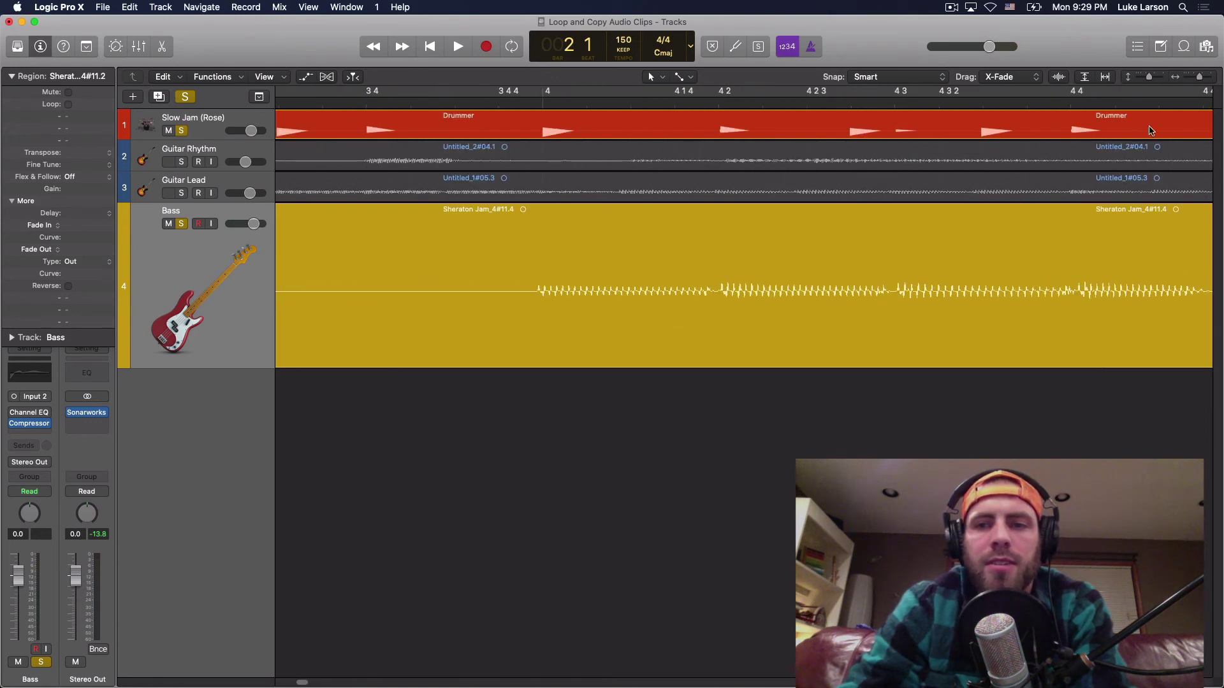
drag(1200, 77, 1195, 78)
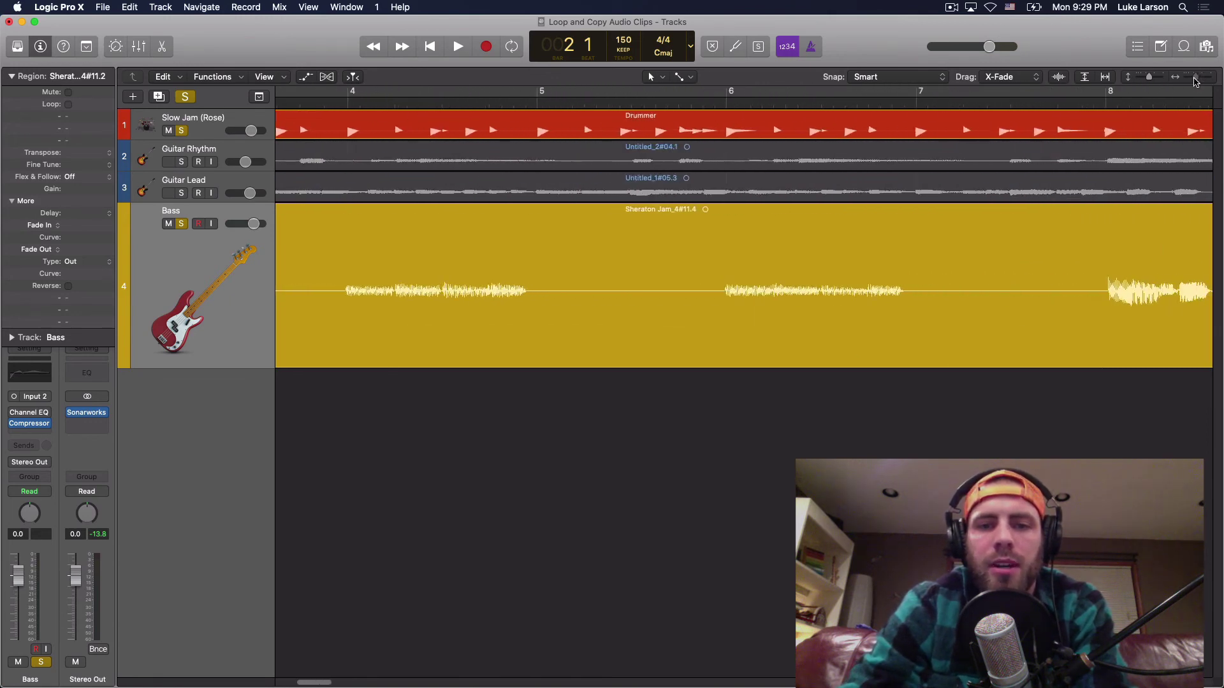
drag(322, 684, 298, 684)
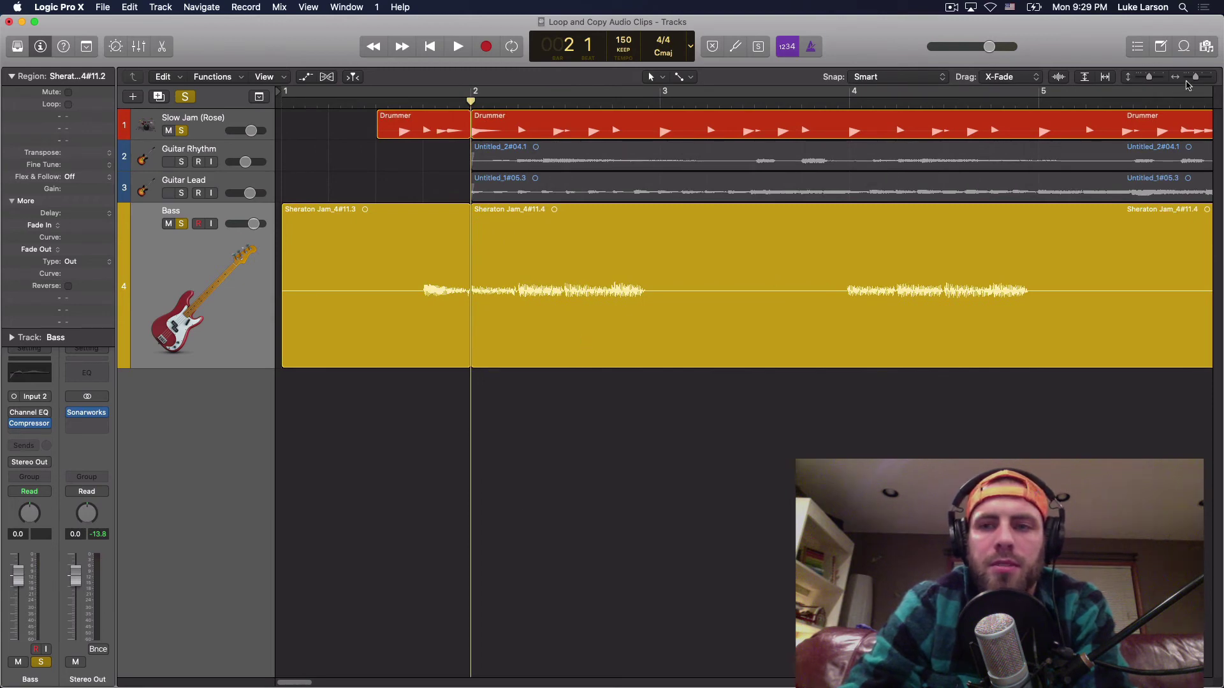
drag(1195, 77, 1191, 81)
Copy the bar 2–10 bass region and paste copies at bar 10 and bar 18.
click(803, 267)
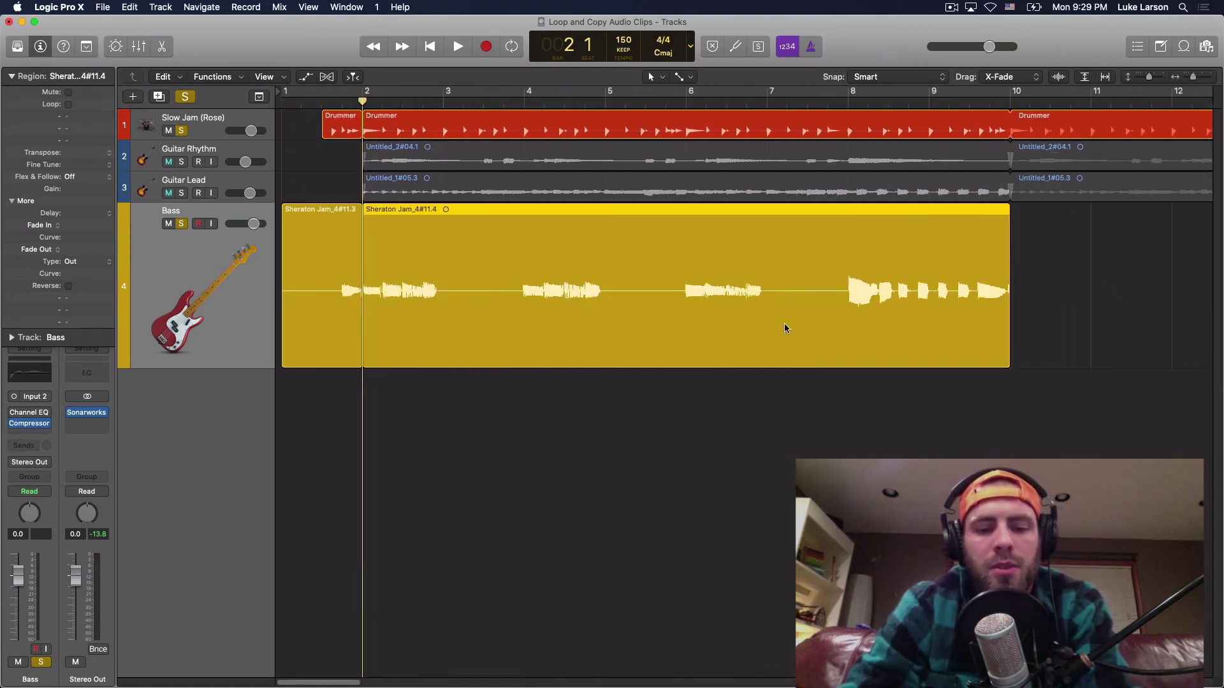
click(1013, 102)
key(super+c)
key(super+v)
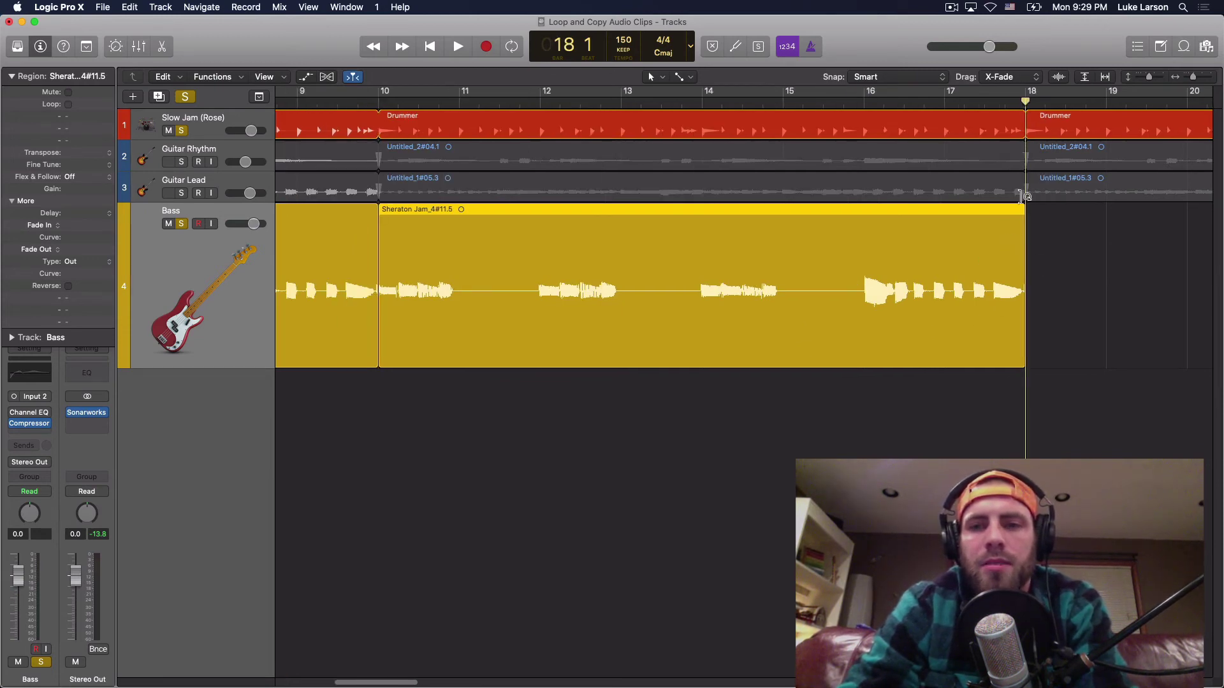
key(super+v)
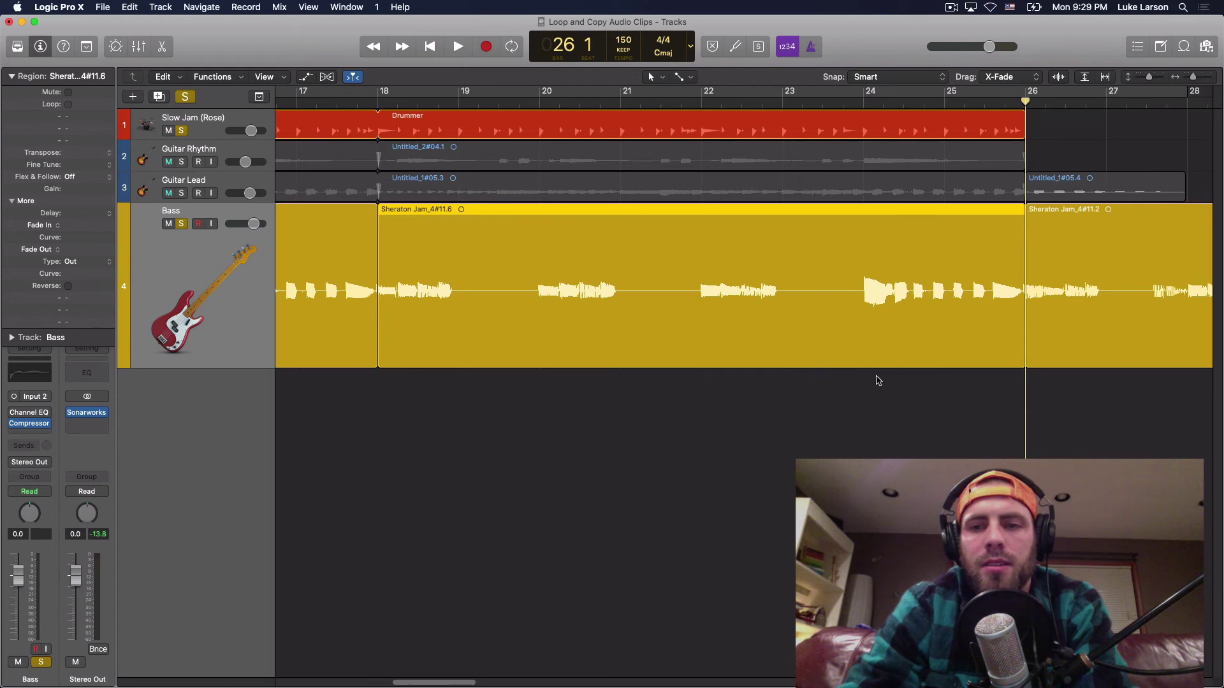
drag(446, 685, 319, 686)
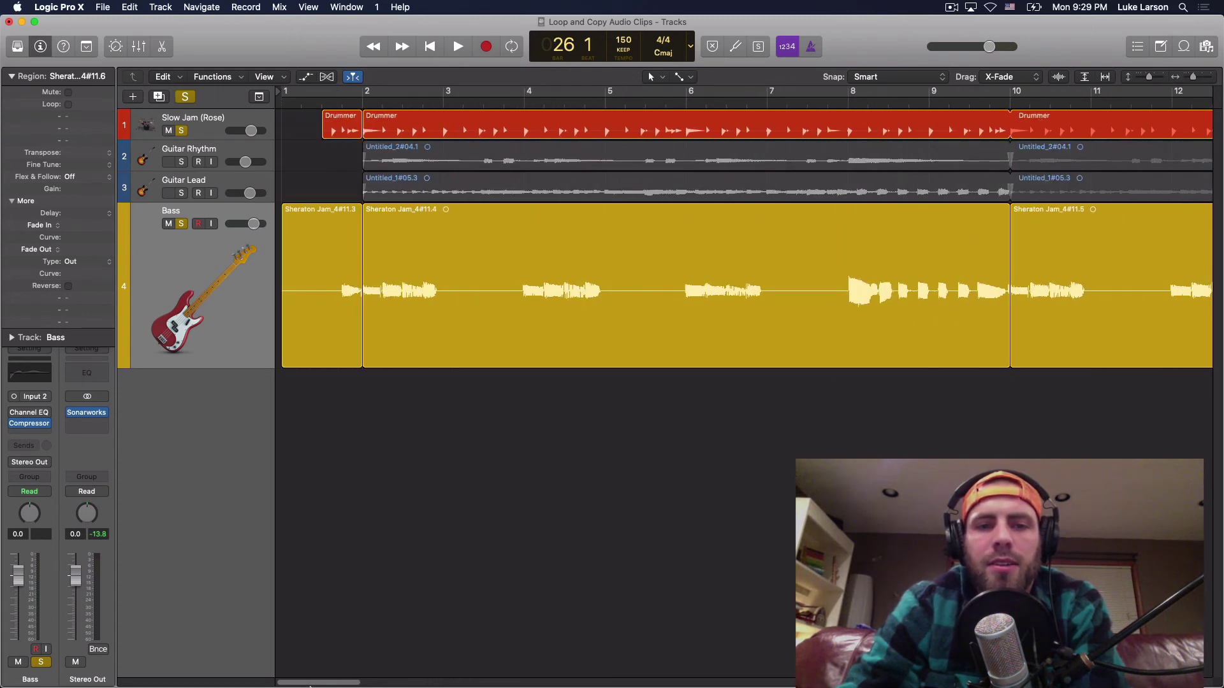
Join the short lead-in and first bass regions into one region.
drag(329, 419, 386, 243)
right_click(344, 354)
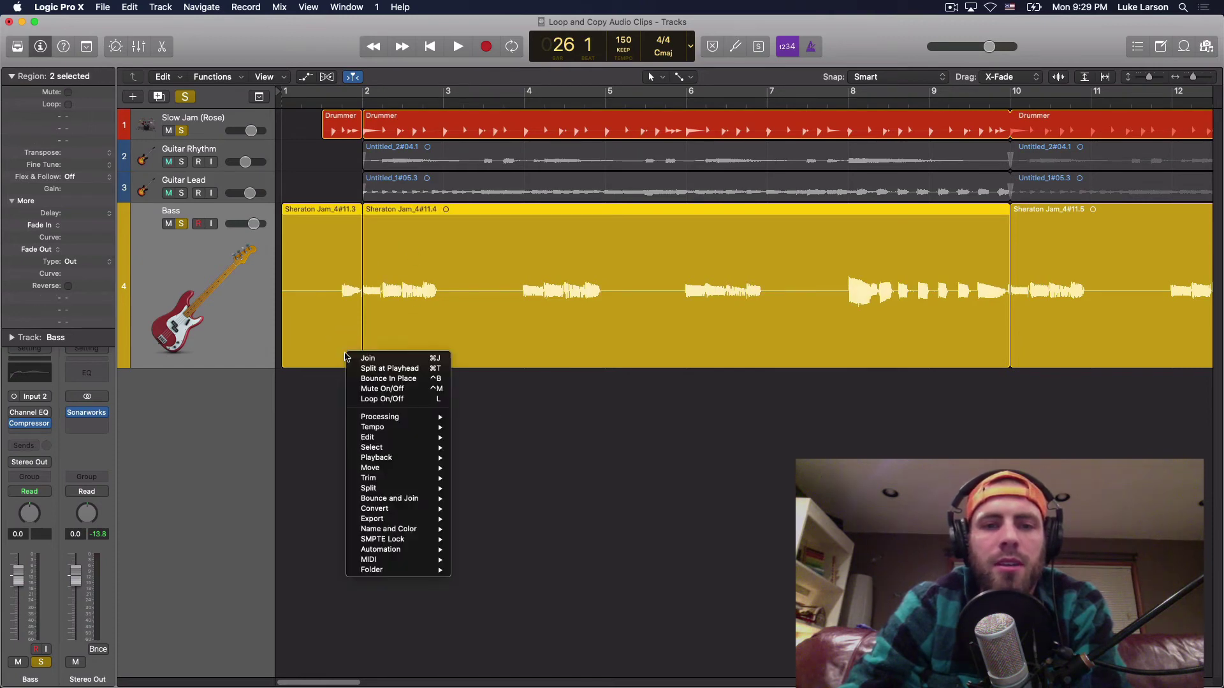
click(411, 359)
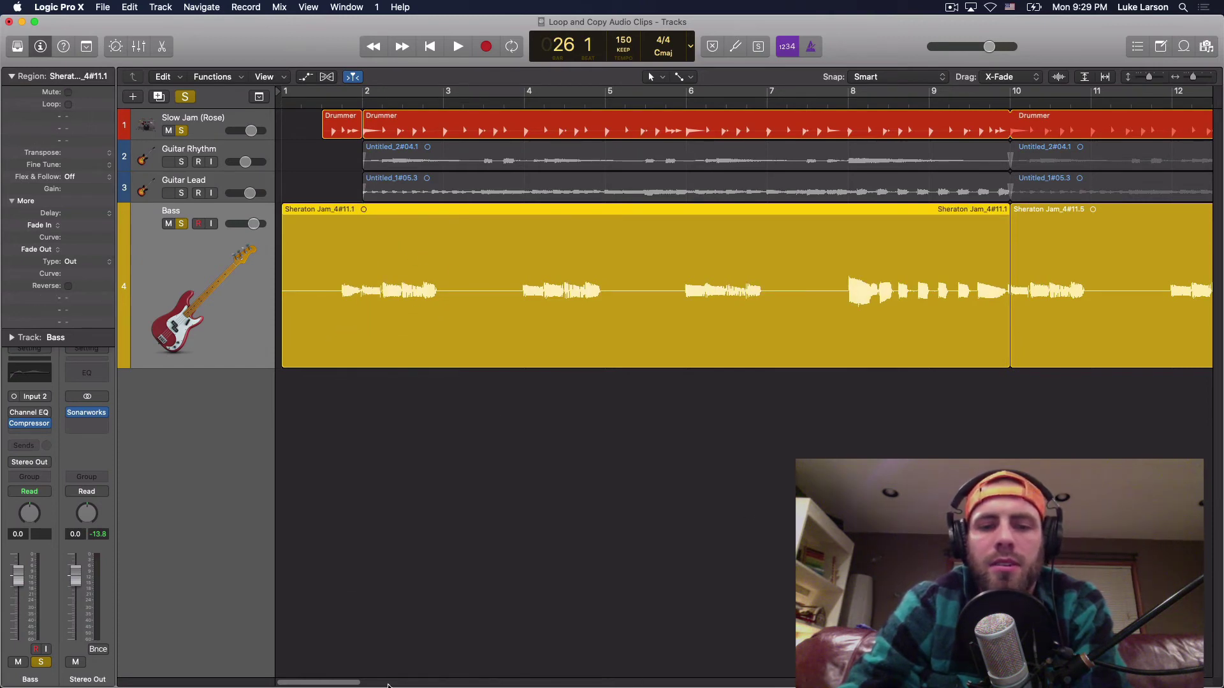
Trim the joined region's end before bar 10 and extend the next copy back to crossfade.
drag(355, 684, 392, 683)
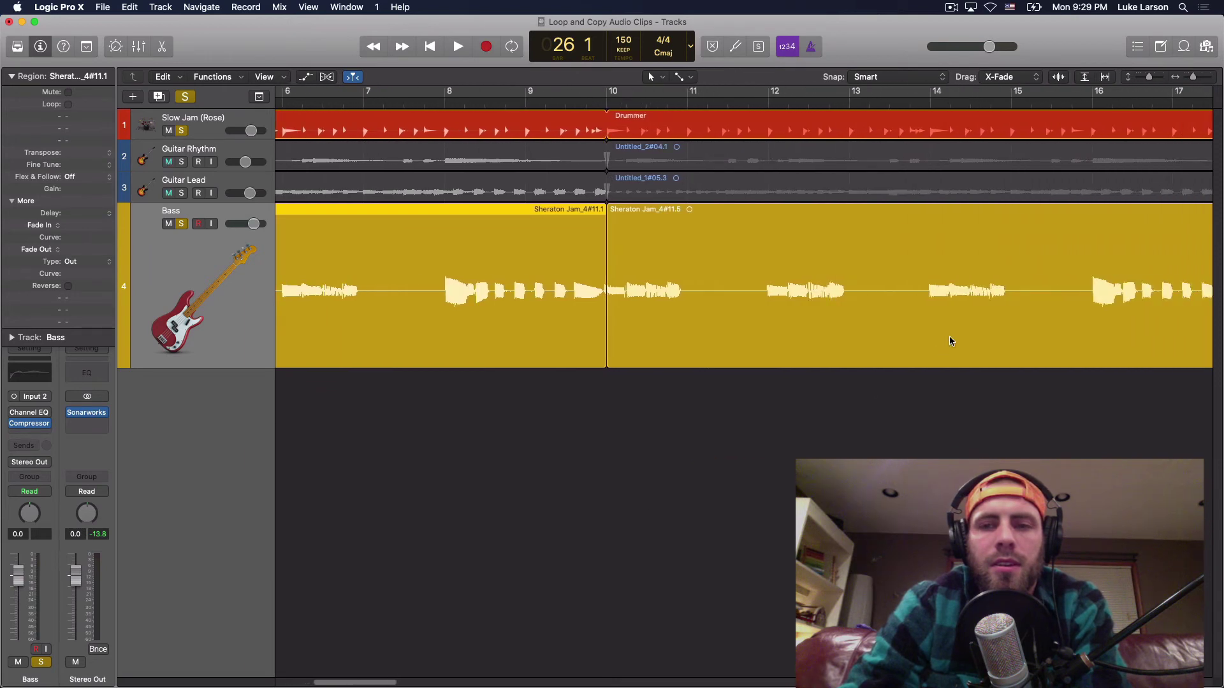
click(628, 95)
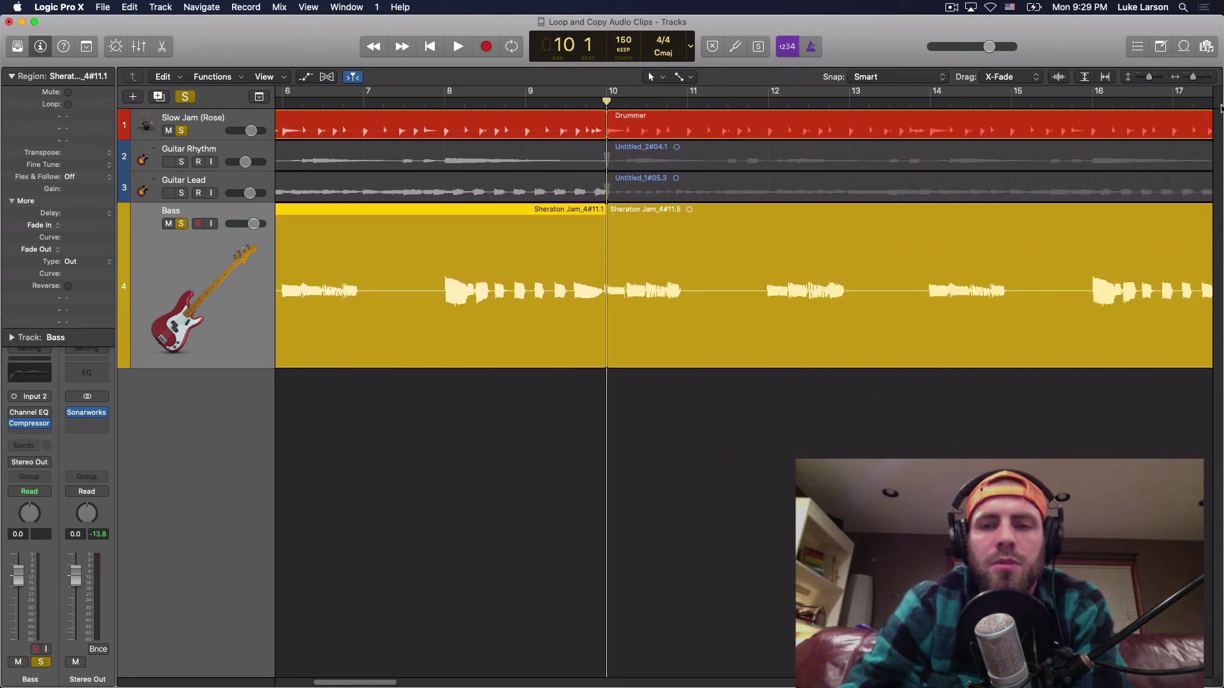
drag(1196, 79, 1205, 82)
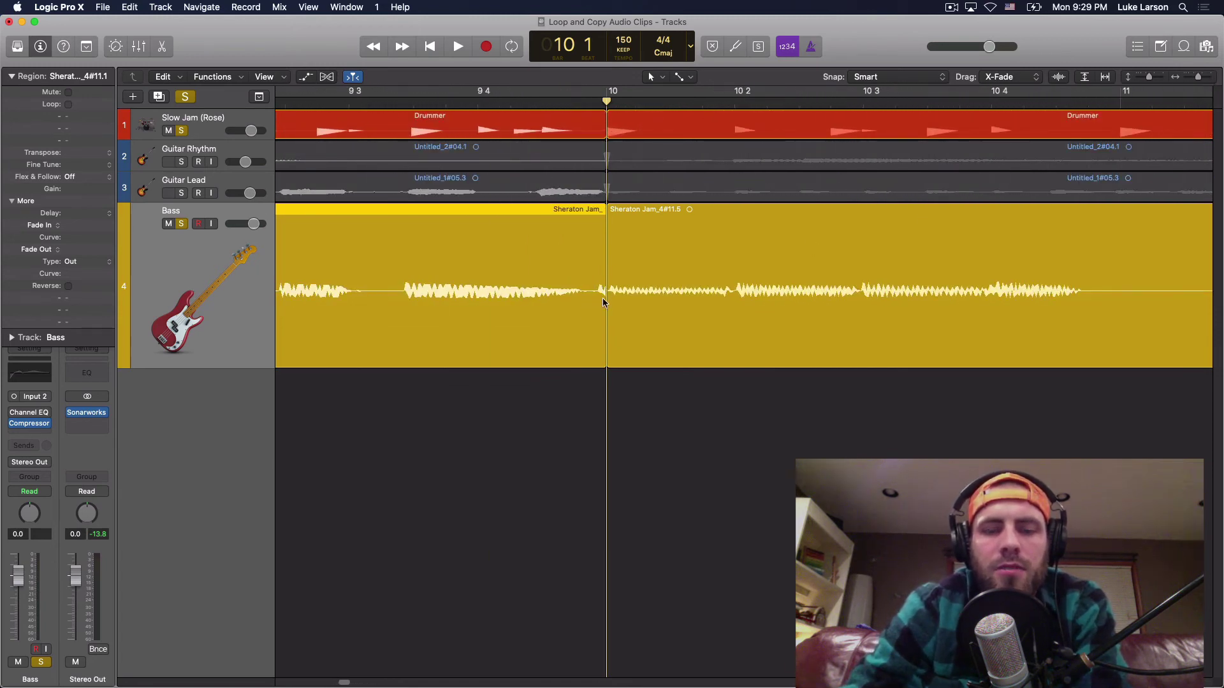
click(624, 398)
click(596, 342)
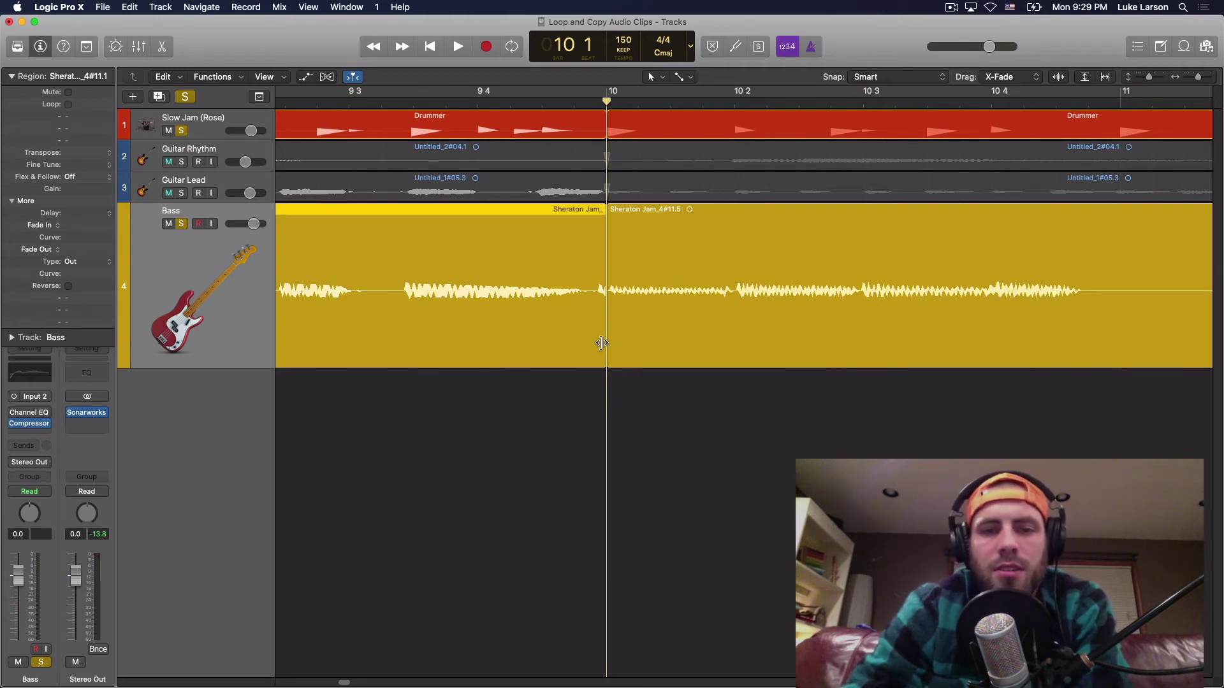
drag(602, 343, 595, 345)
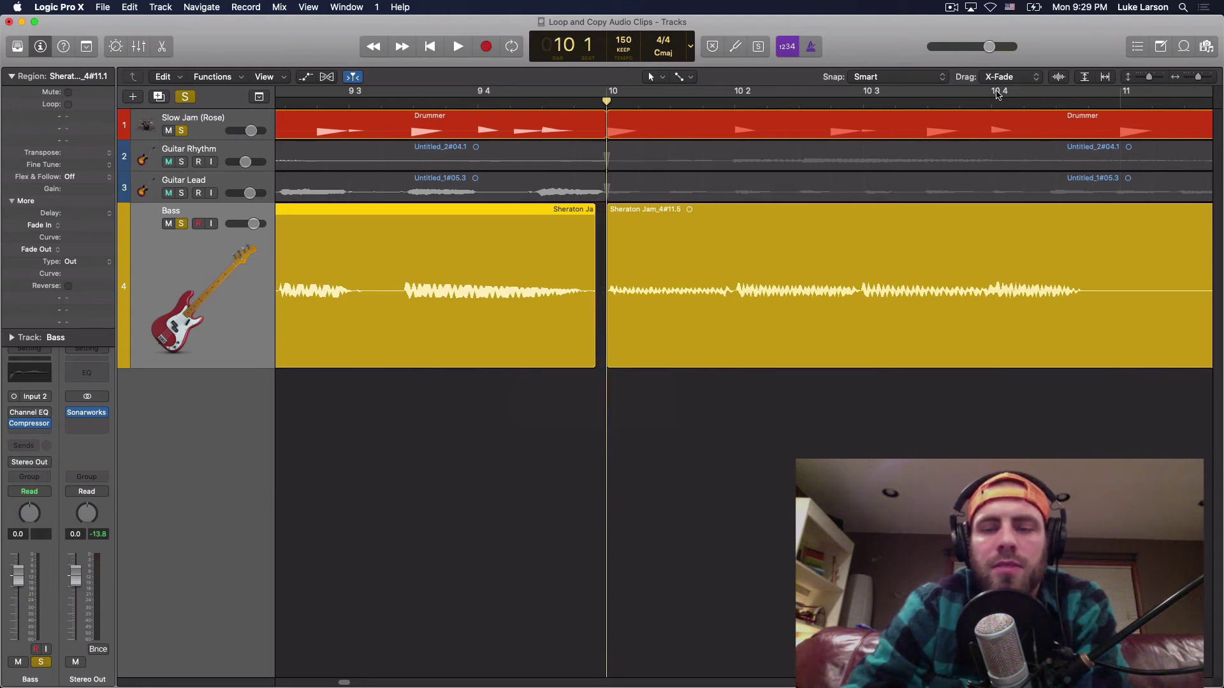
click(640, 422)
click(617, 334)
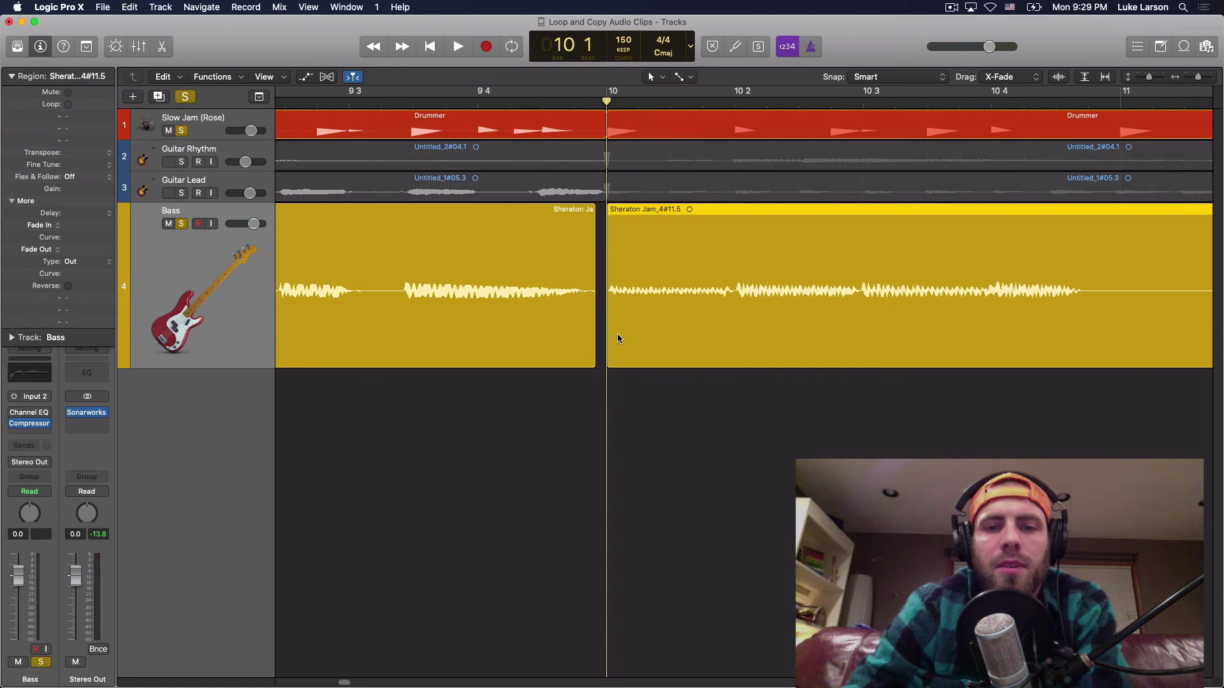
drag(610, 348, 597, 349)
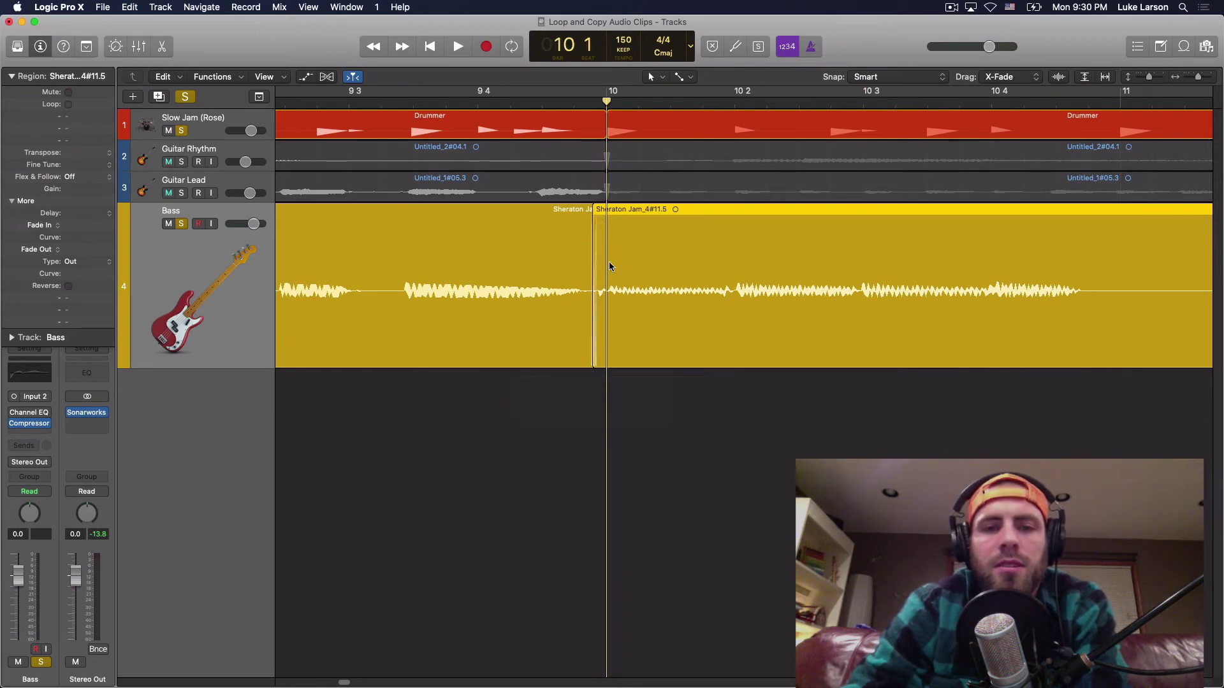
click(579, 338)
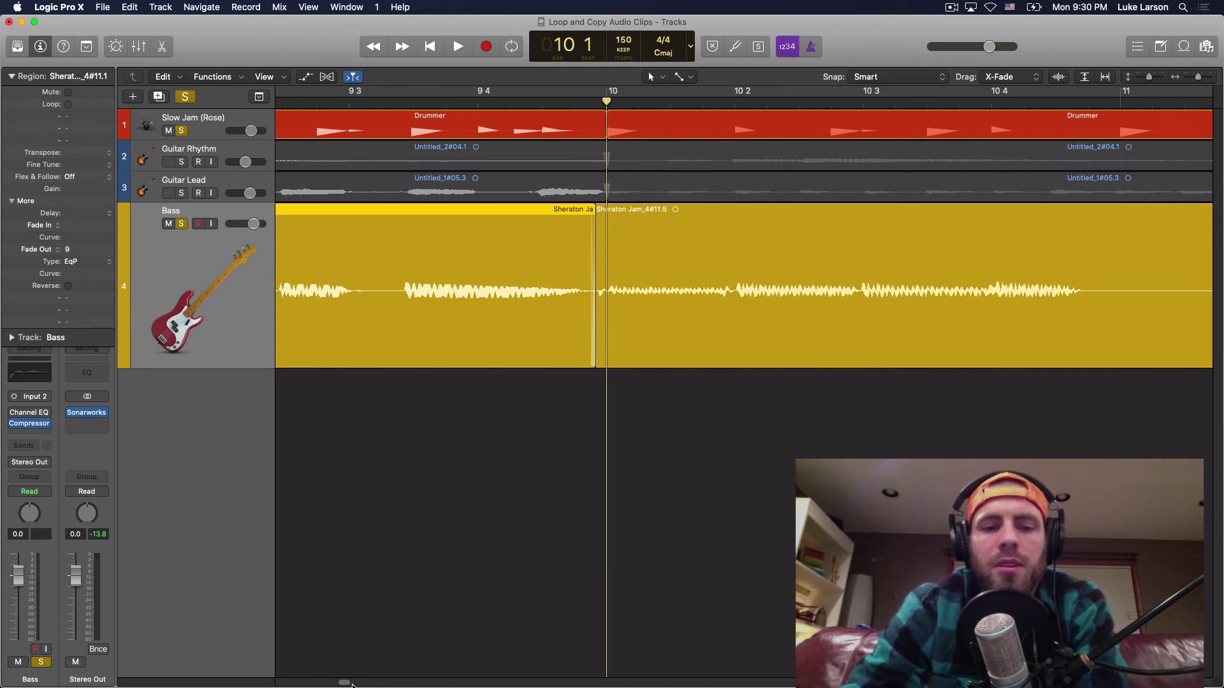
drag(348, 683, 407, 680)
Trim the bass copies ending at bars 18 and 26 and overlap the following regions.
click(617, 340)
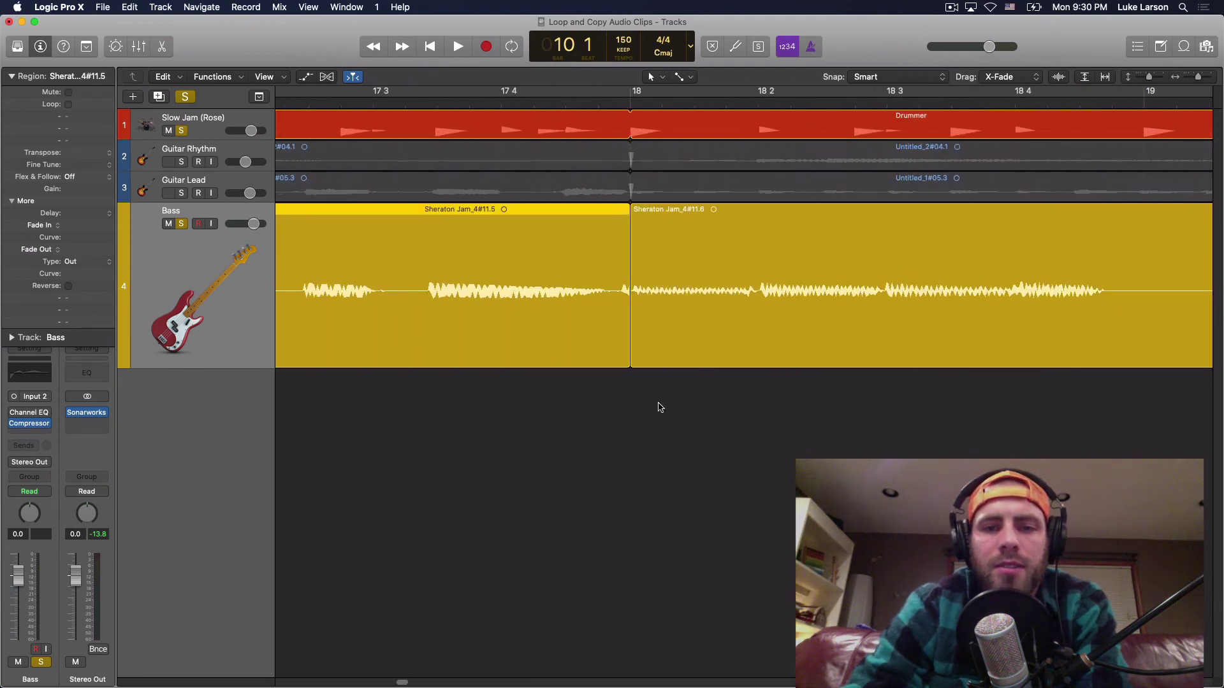
drag(624, 345, 623, 338)
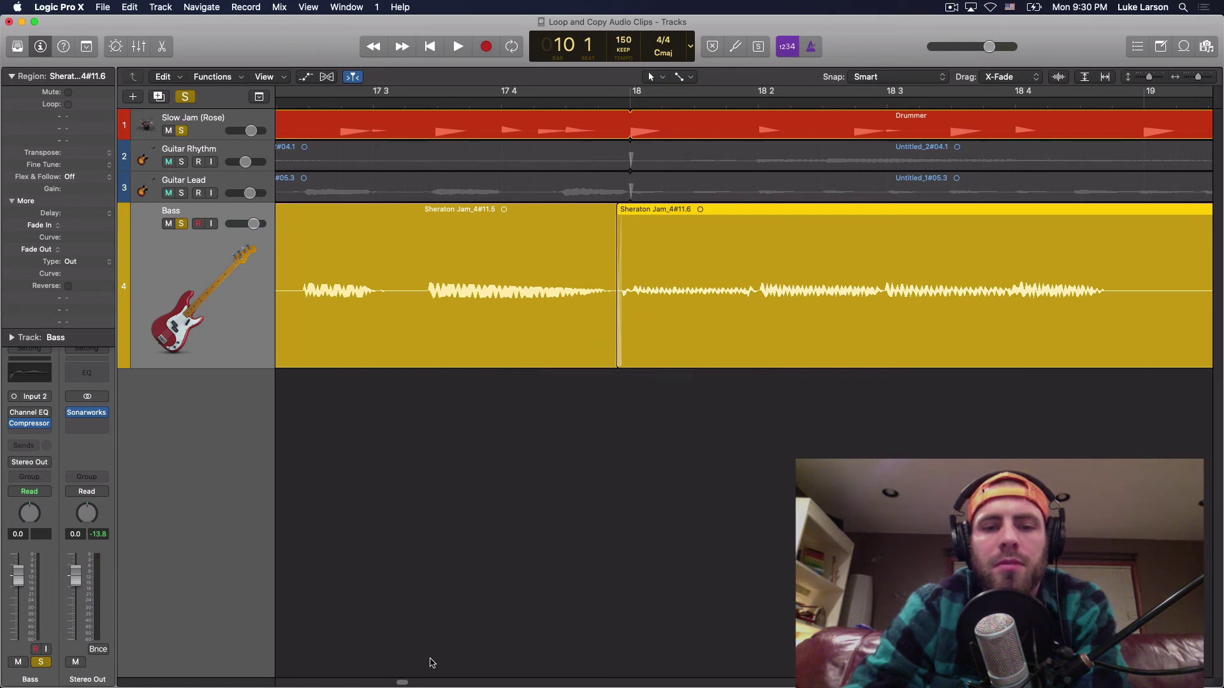
drag(408, 683, 459, 681)
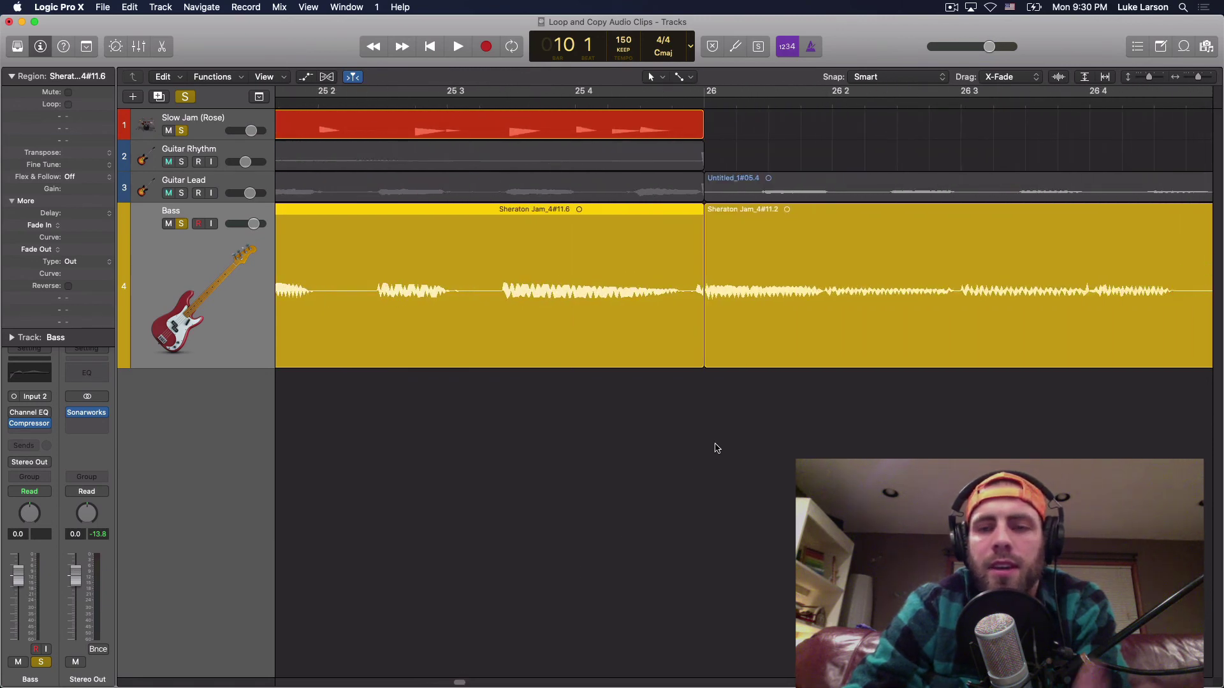
drag(701, 361, 691, 354)
click(705, 354)
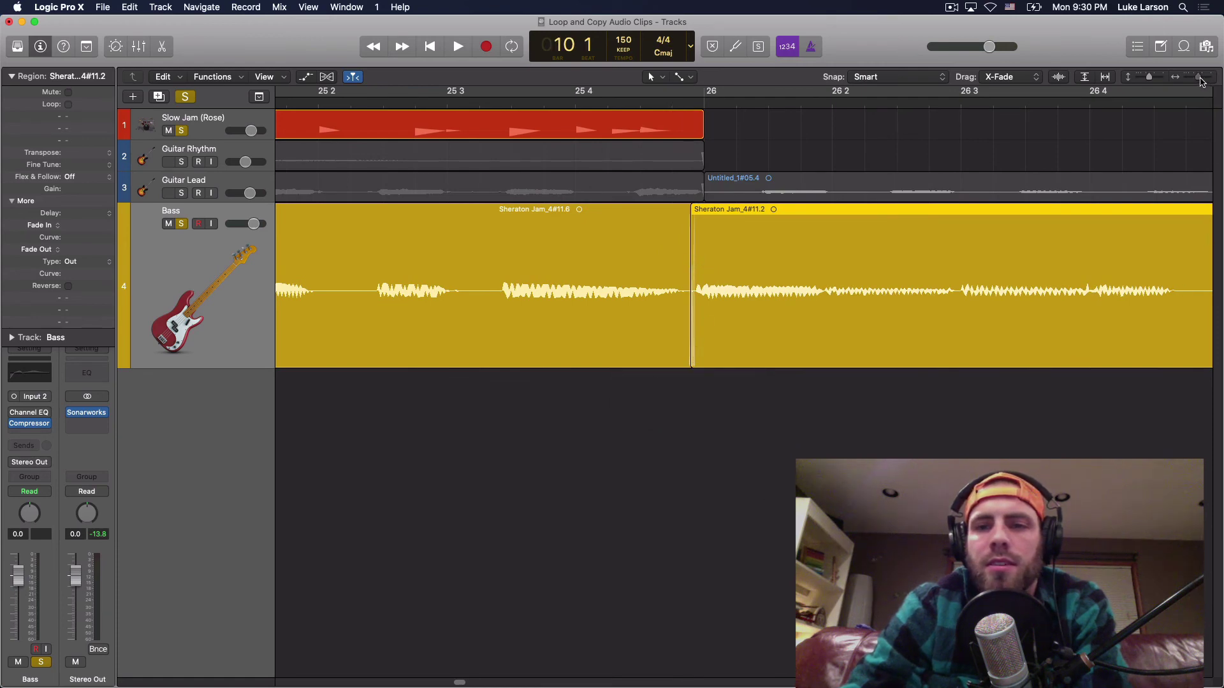
drag(1200, 78, 1191, 78)
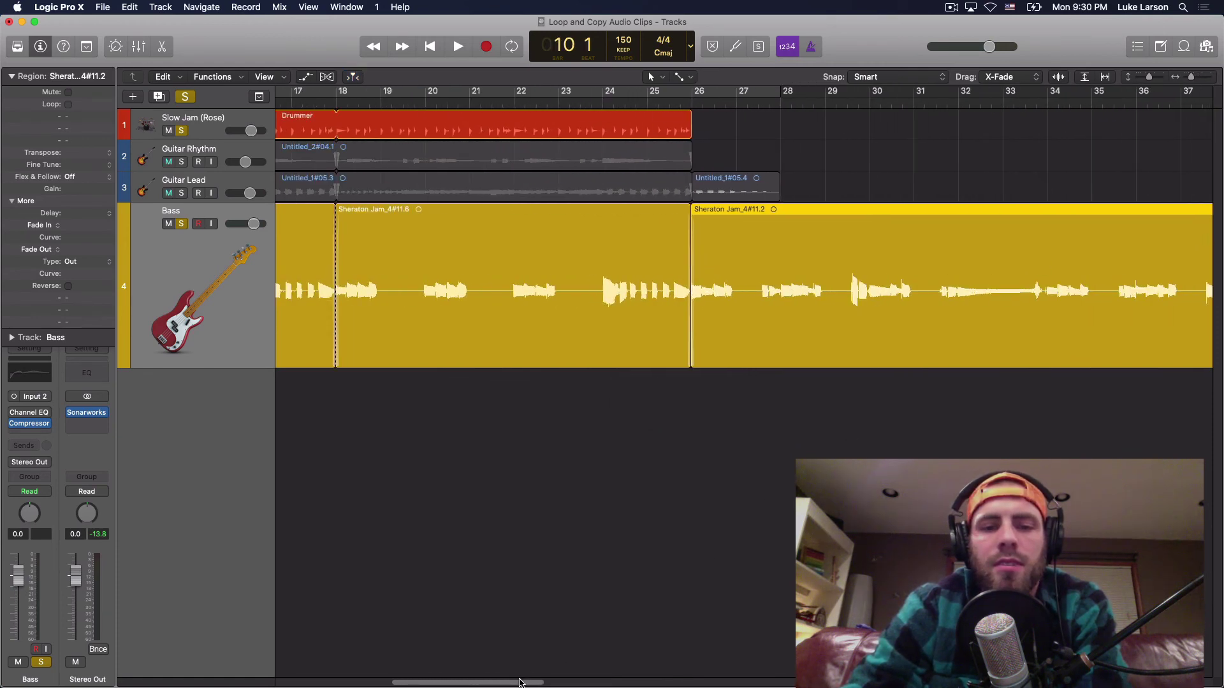
drag(520, 683, 404, 682)
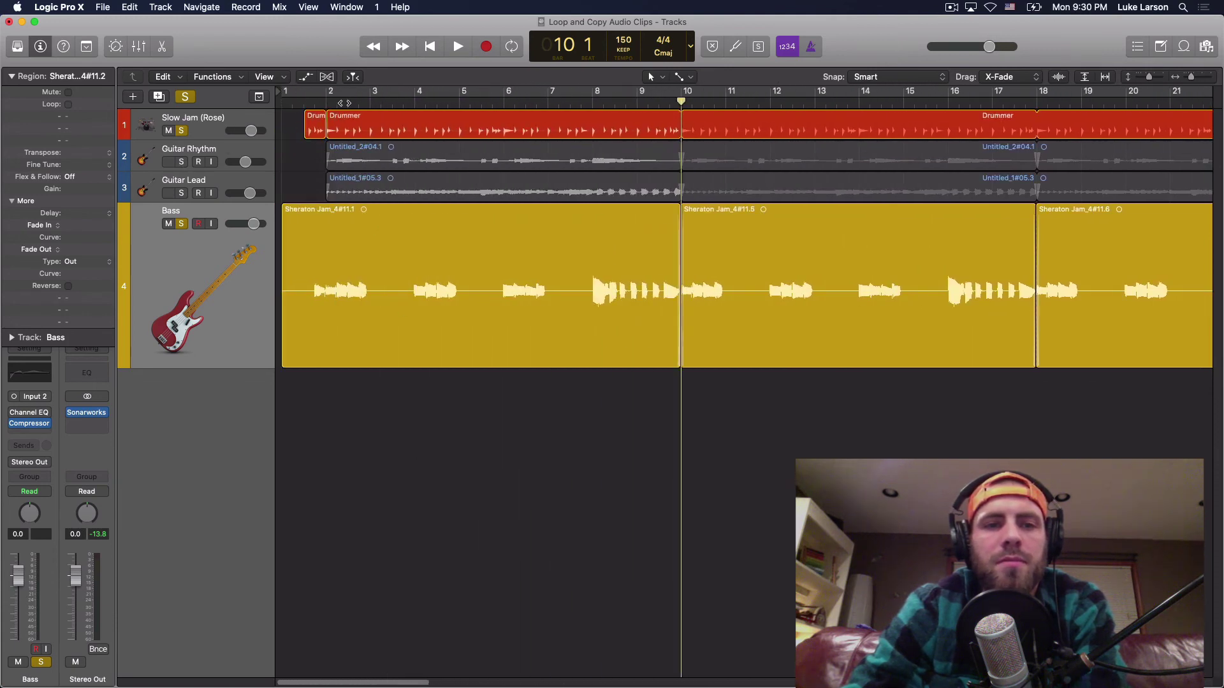
click(301, 104)
key(space)
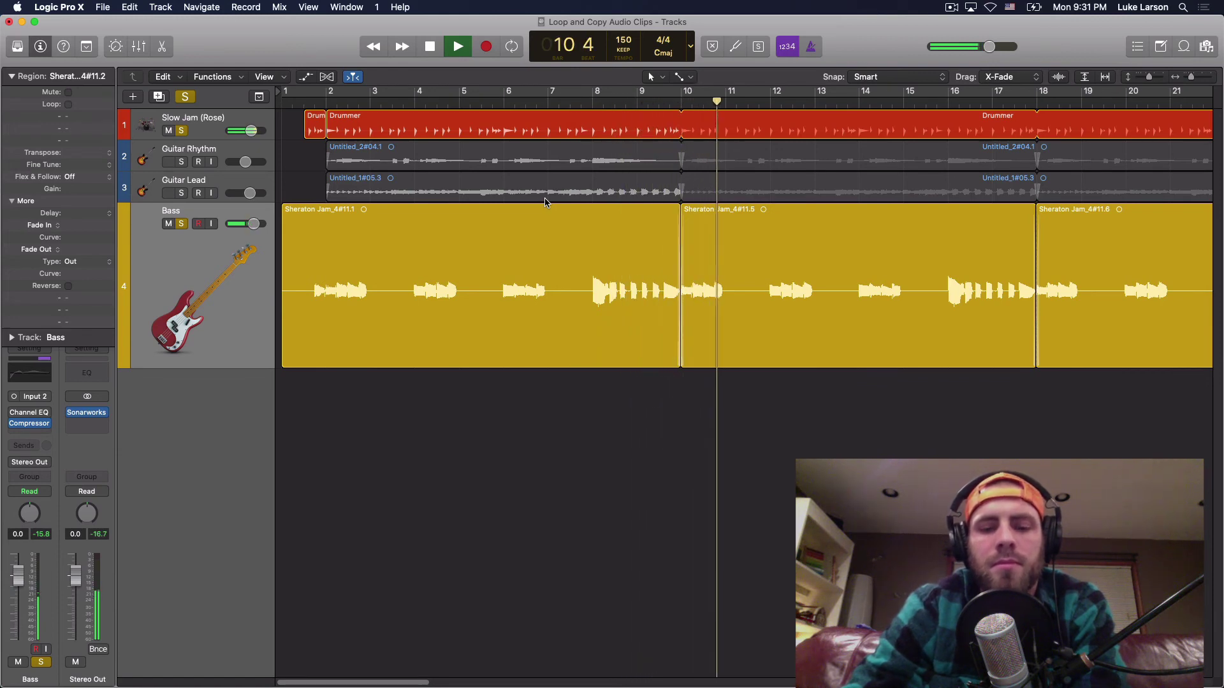
key(space)
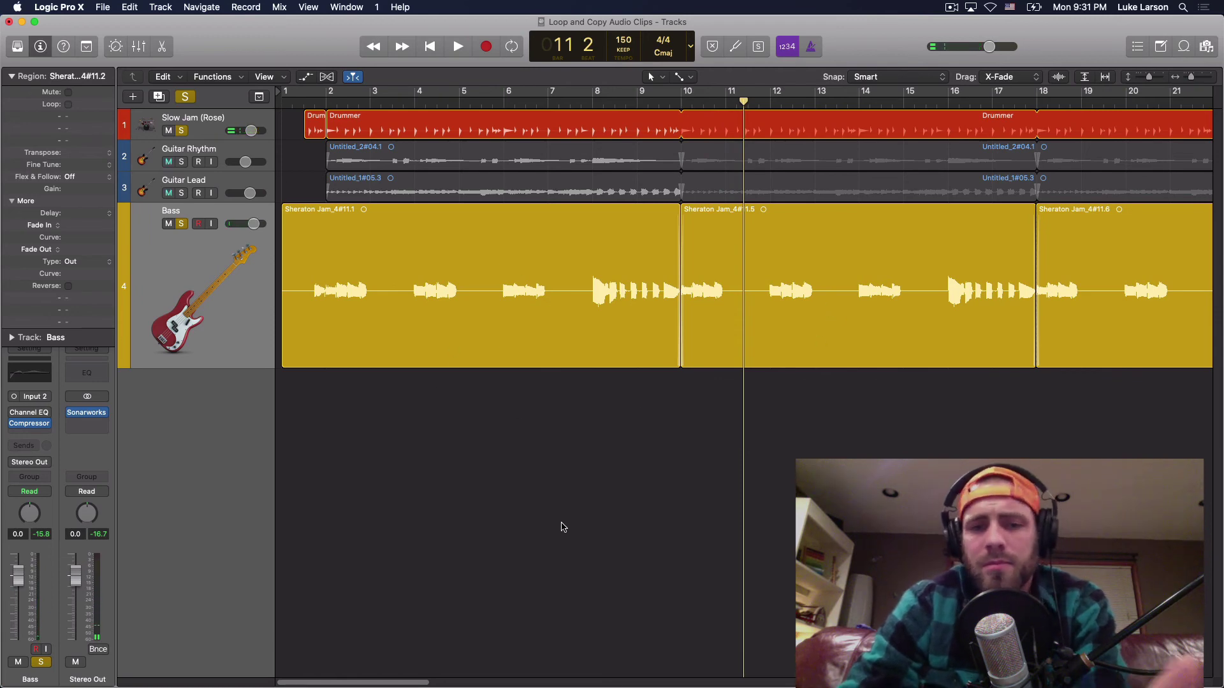
Compare fade settings across the bass regions and glance at the Guitar Lead regions.
mouse_move(402, 684)
mouse_down()
mouse_move(453, 683)
mouse_move(382, 682)
mouse_up()
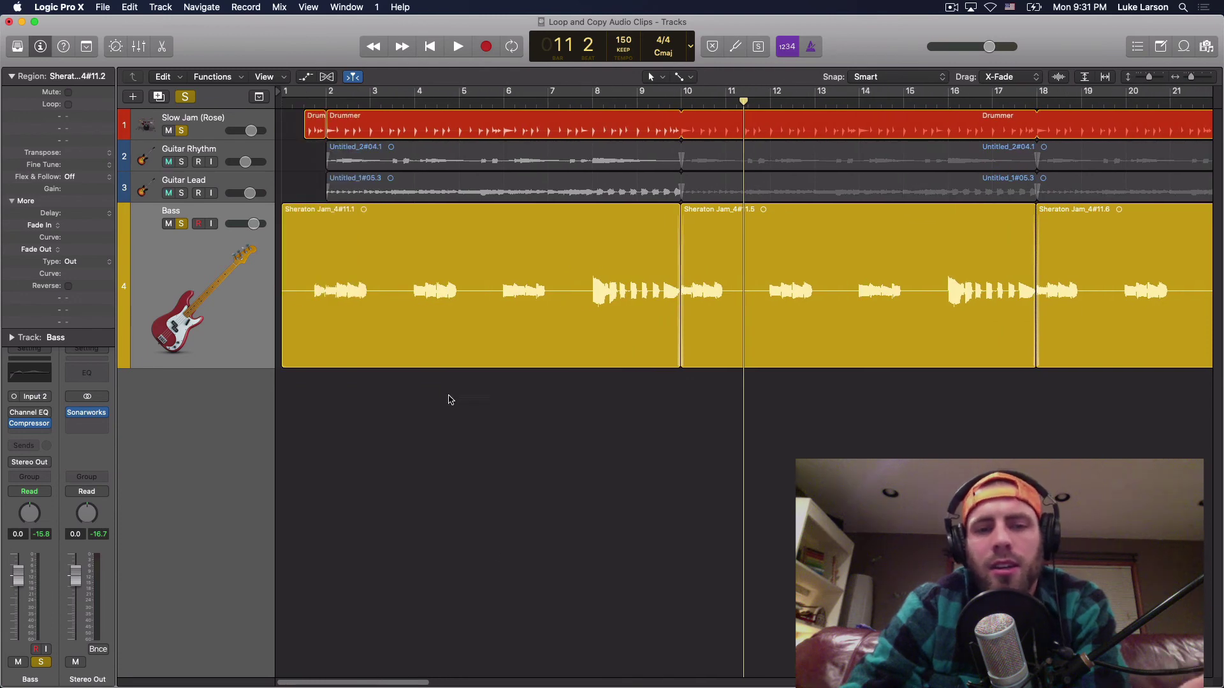
click(617, 321)
click(803, 307)
click(1081, 327)
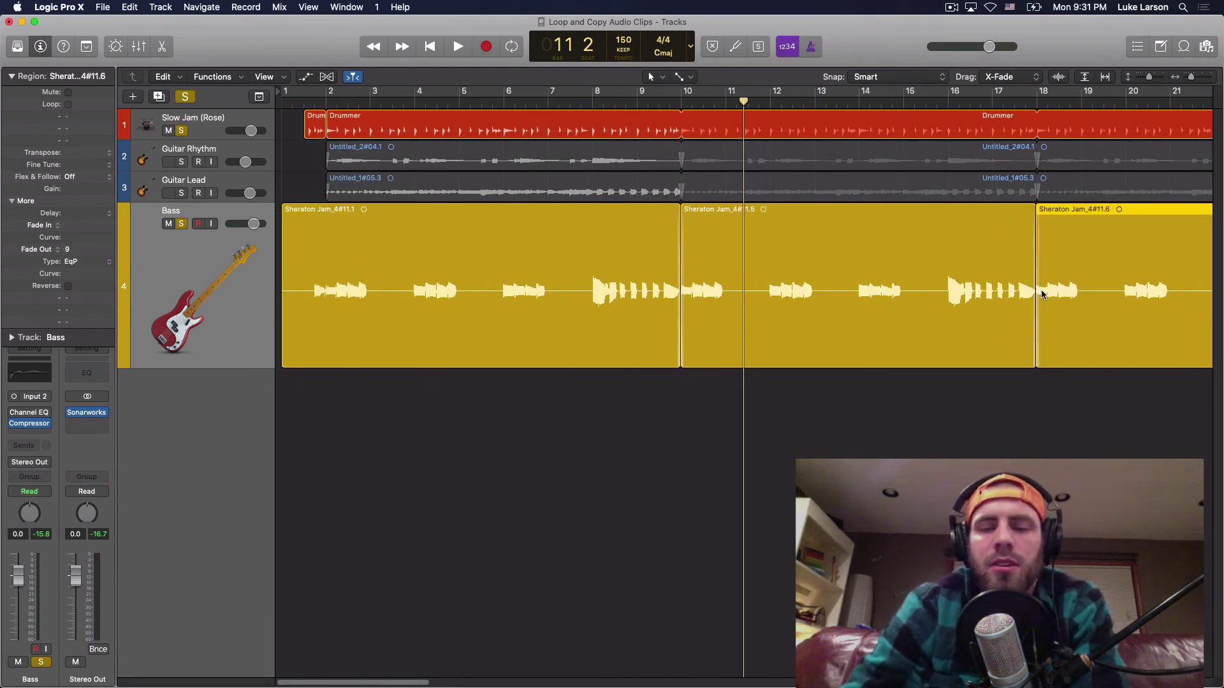
click(597, 357)
click(782, 333)
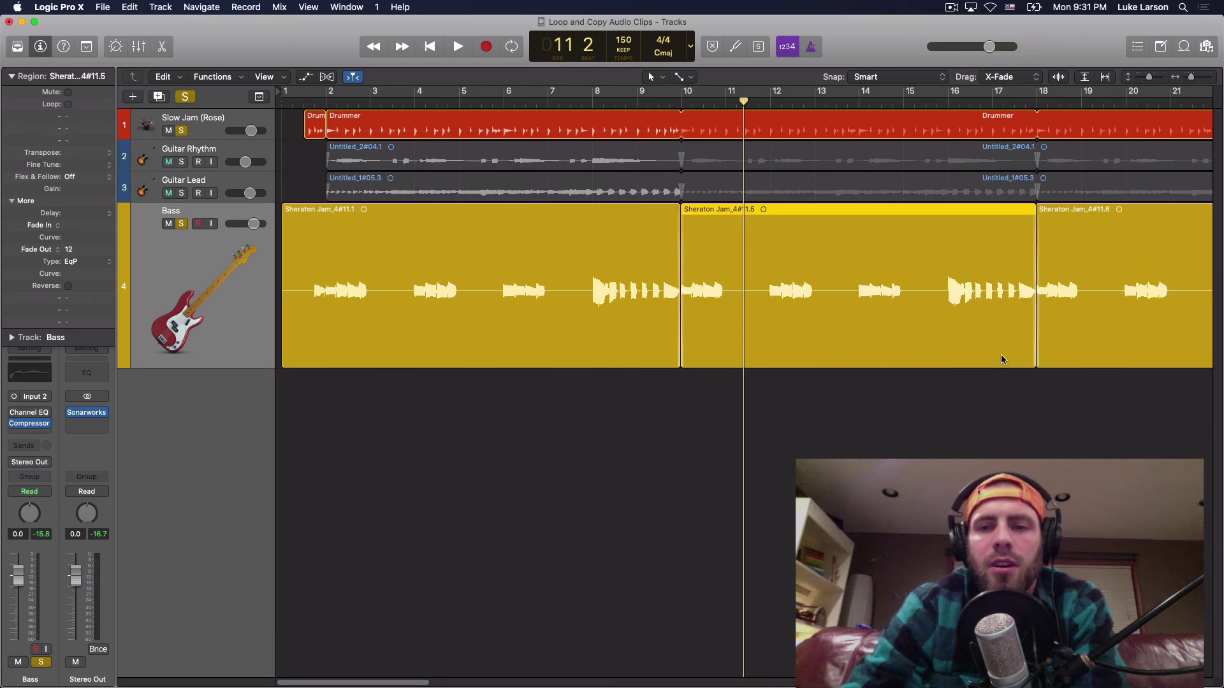
click(1088, 334)
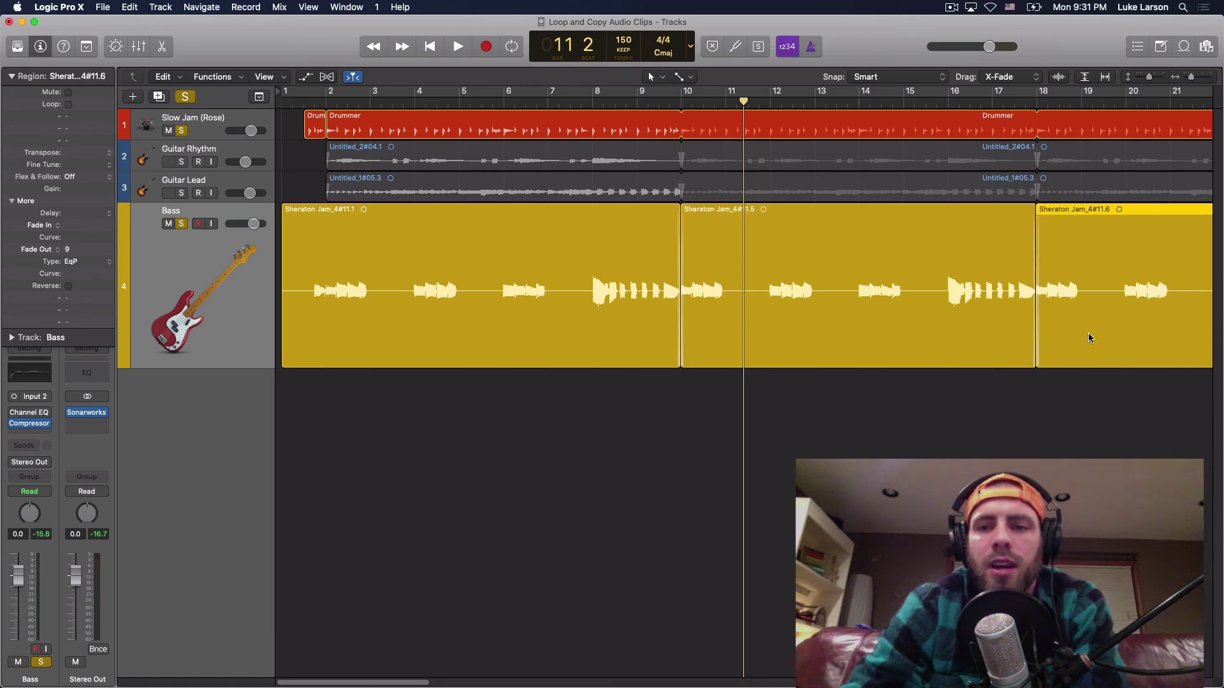
click(200, 185)
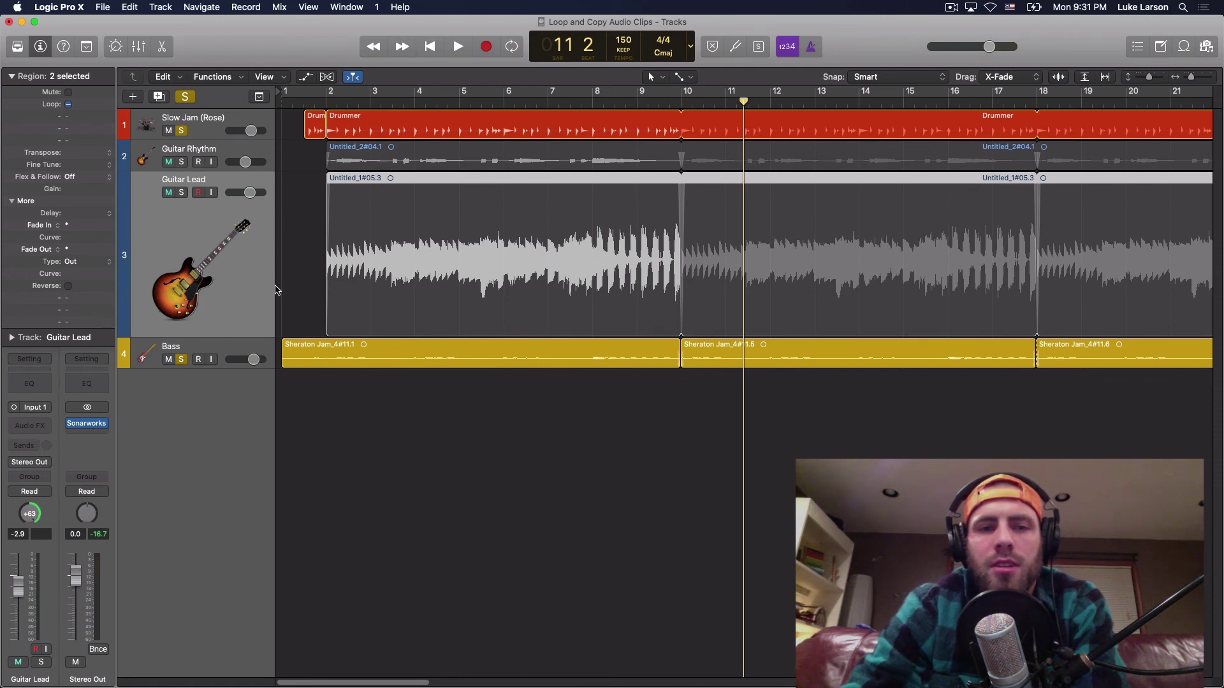
click(216, 350)
click(628, 418)
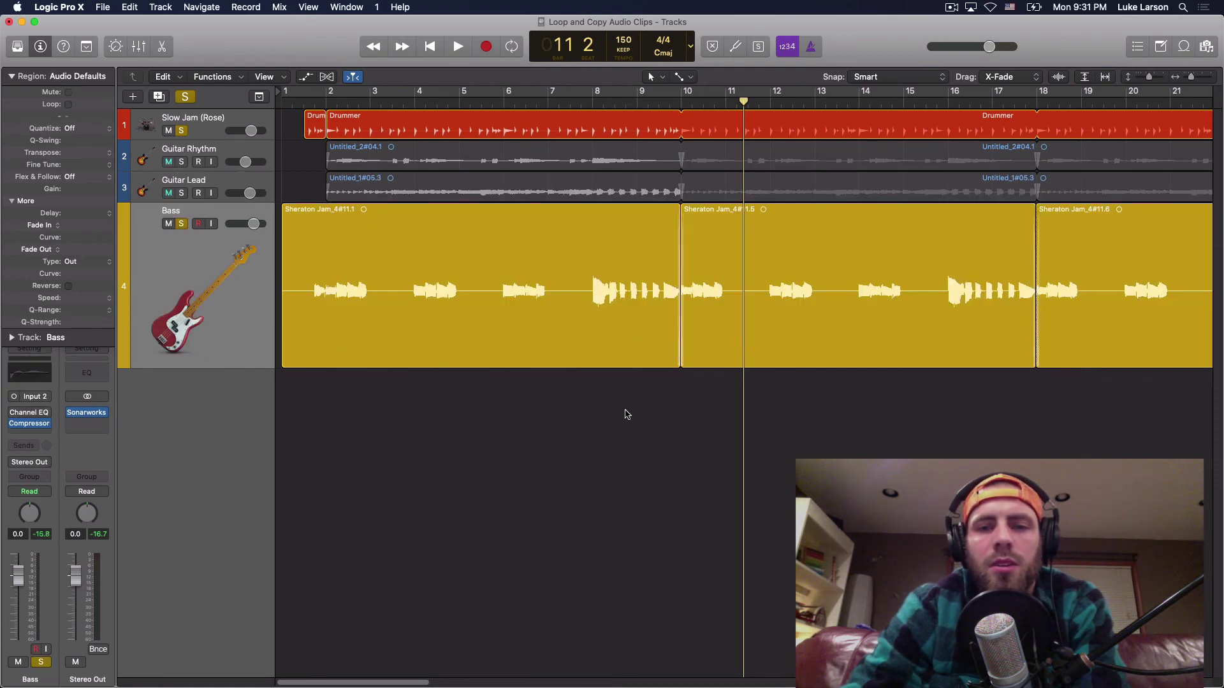
click(671, 335)
click(914, 320)
click(1055, 327)
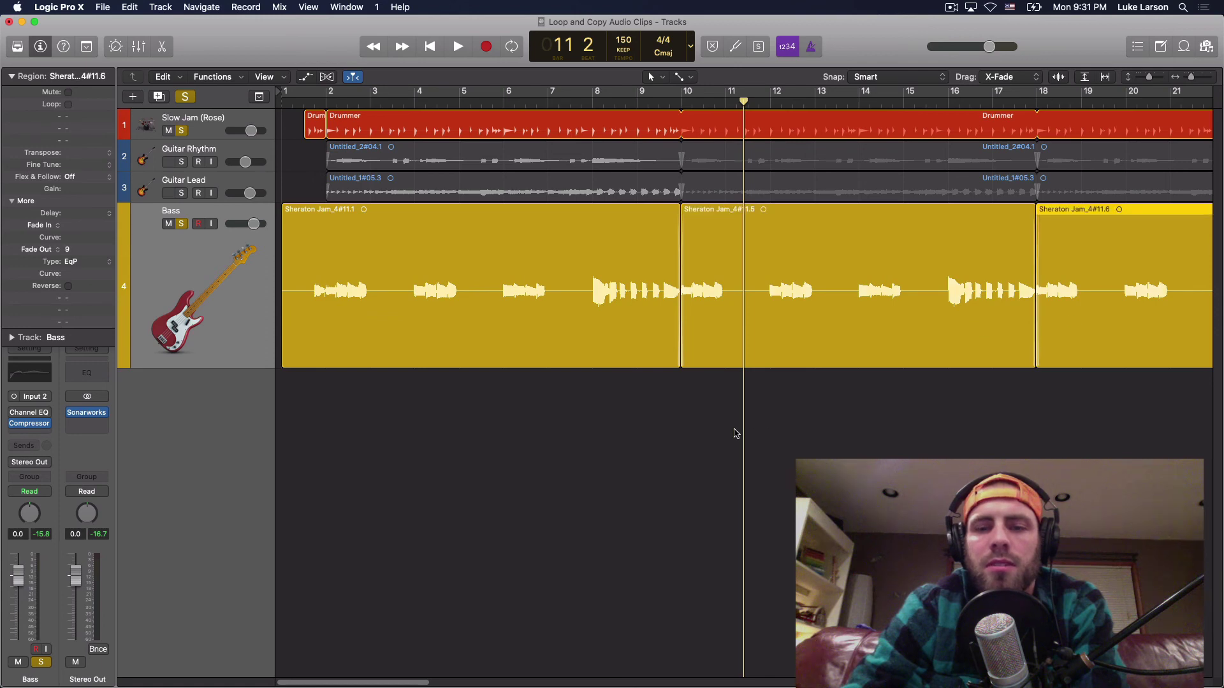
drag(412, 686, 475, 685)
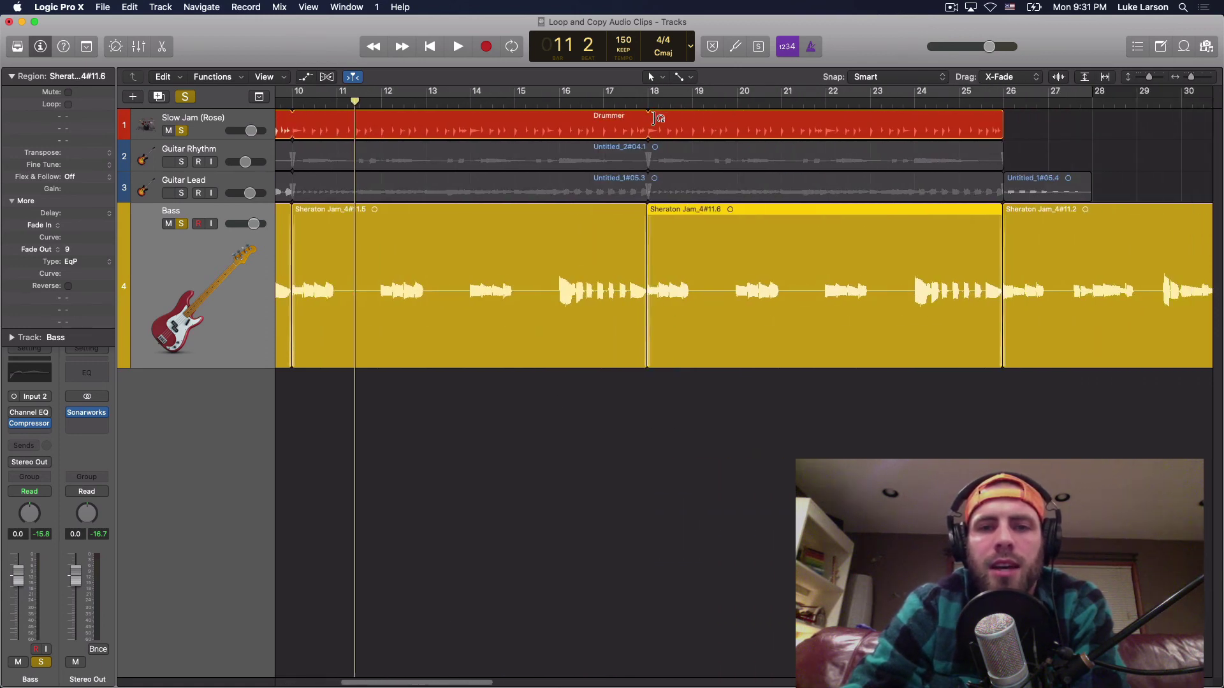
Shorten region 4#11.5 and start Sheraton Jam_4#11.6 earlier, around 17 3.
click(648, 102)
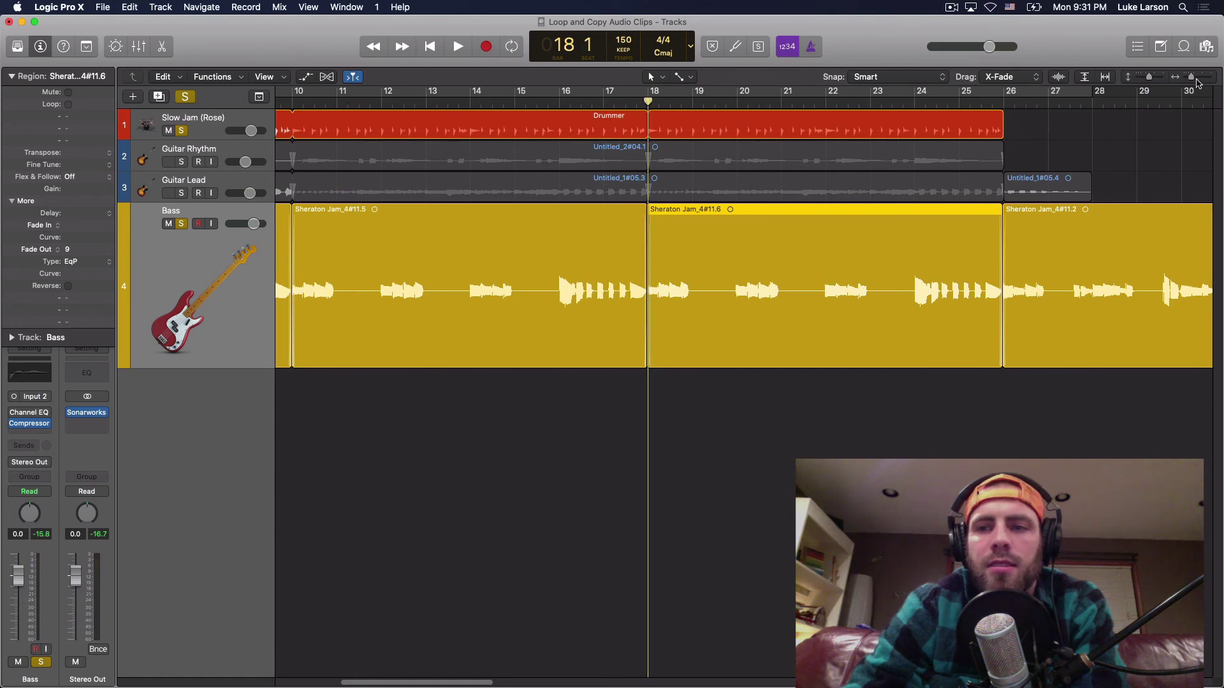
drag(1190, 77, 1209, 84)
click(568, 346)
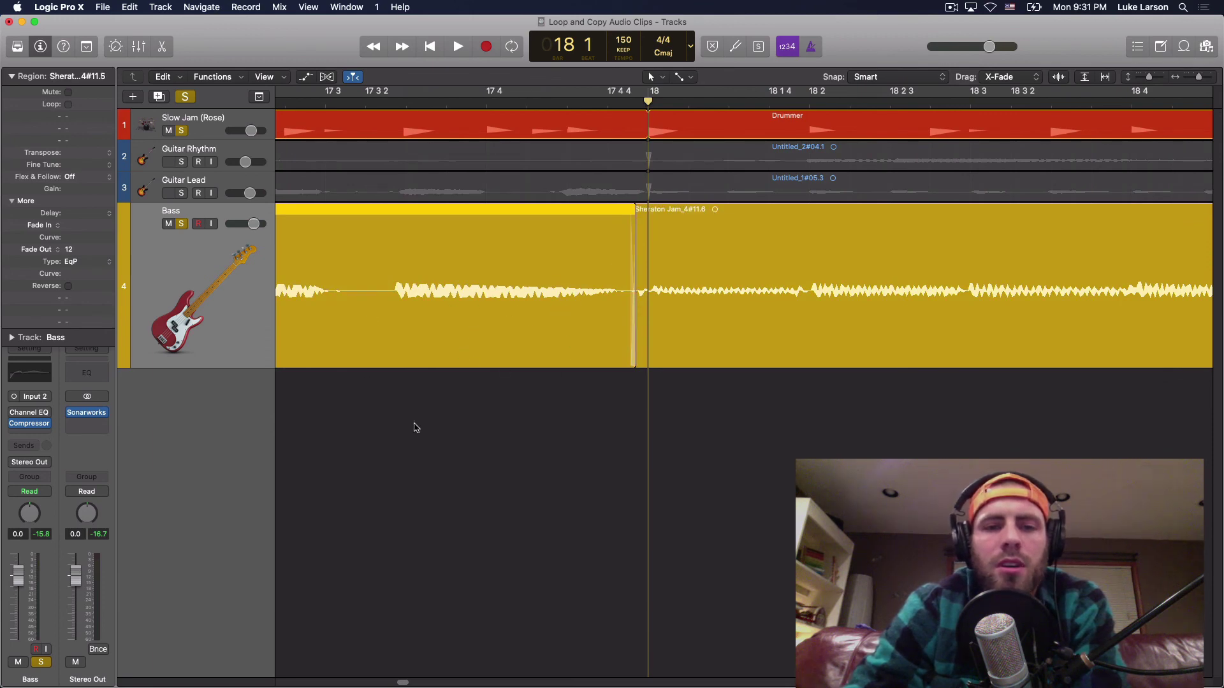
scroll(399, 682, left, 5)
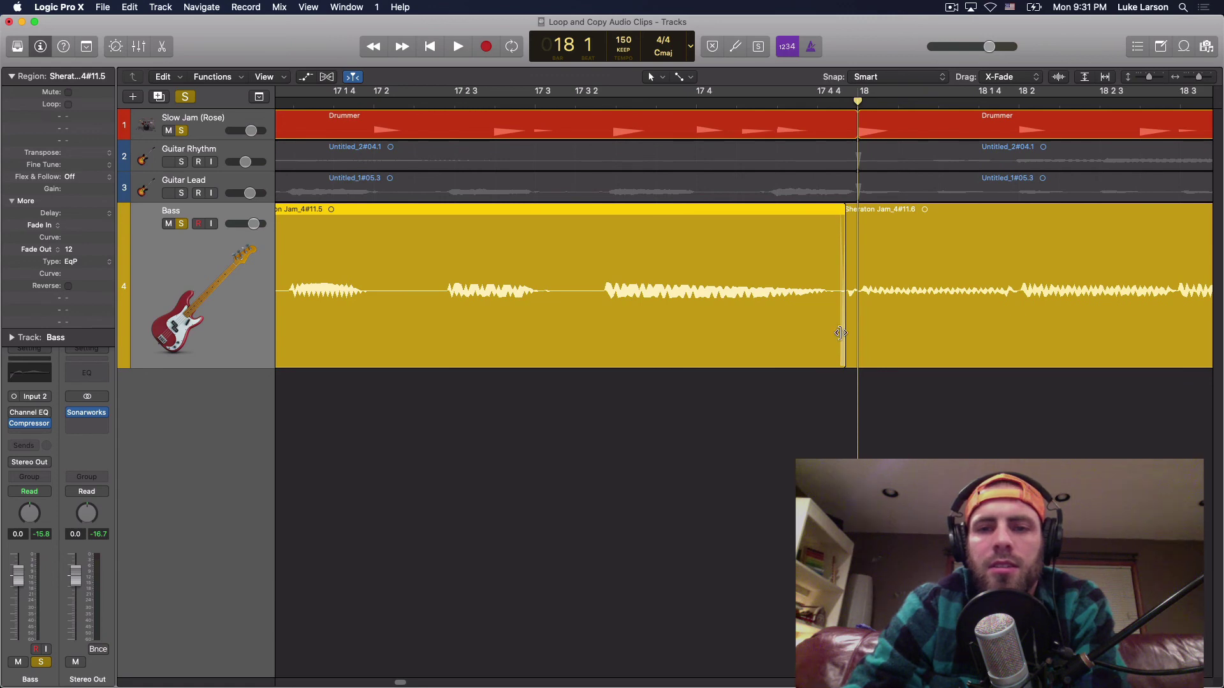
drag(840, 345, 581, 355)
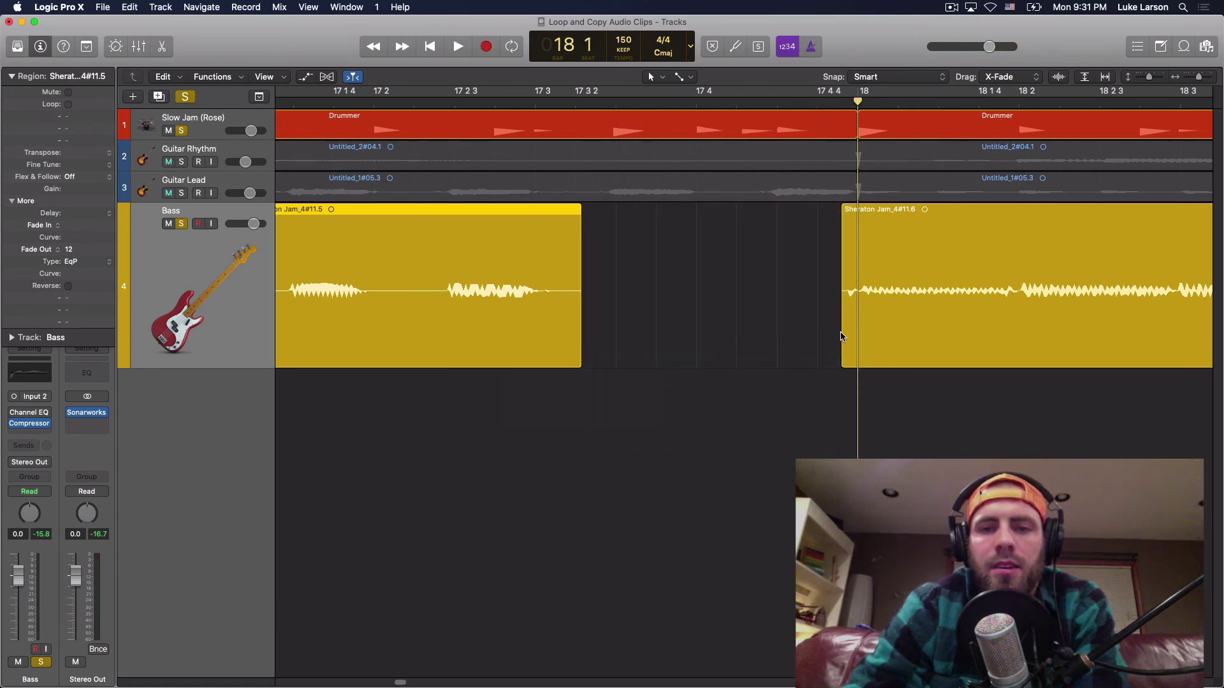
drag(840, 337, 581, 352)
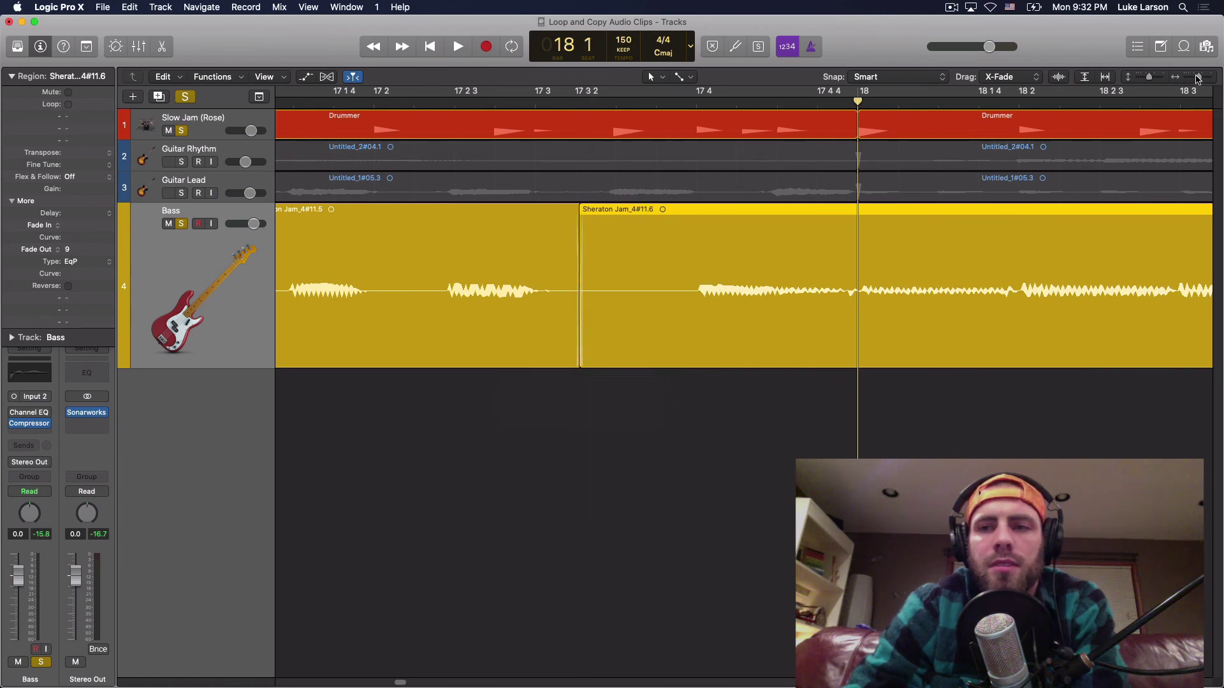
drag(1197, 78, 1194, 81)
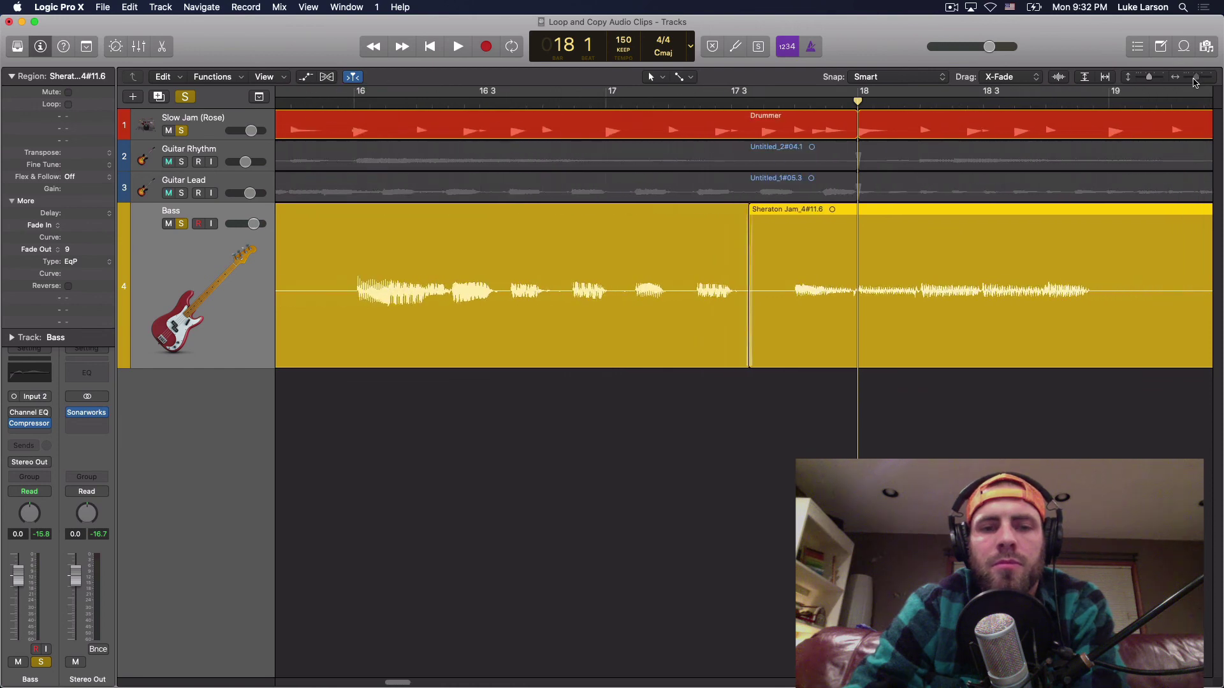
Play back the edited bar-18 seam from near bar 15 4.
click(324, 104)
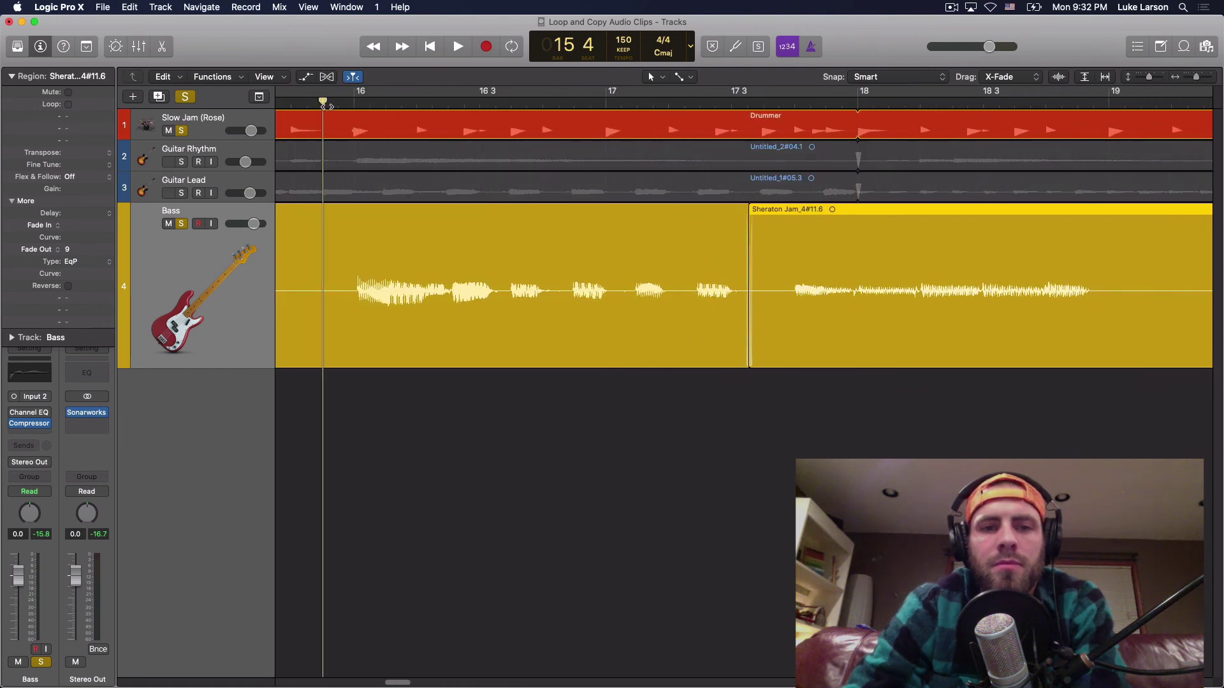
key(space)
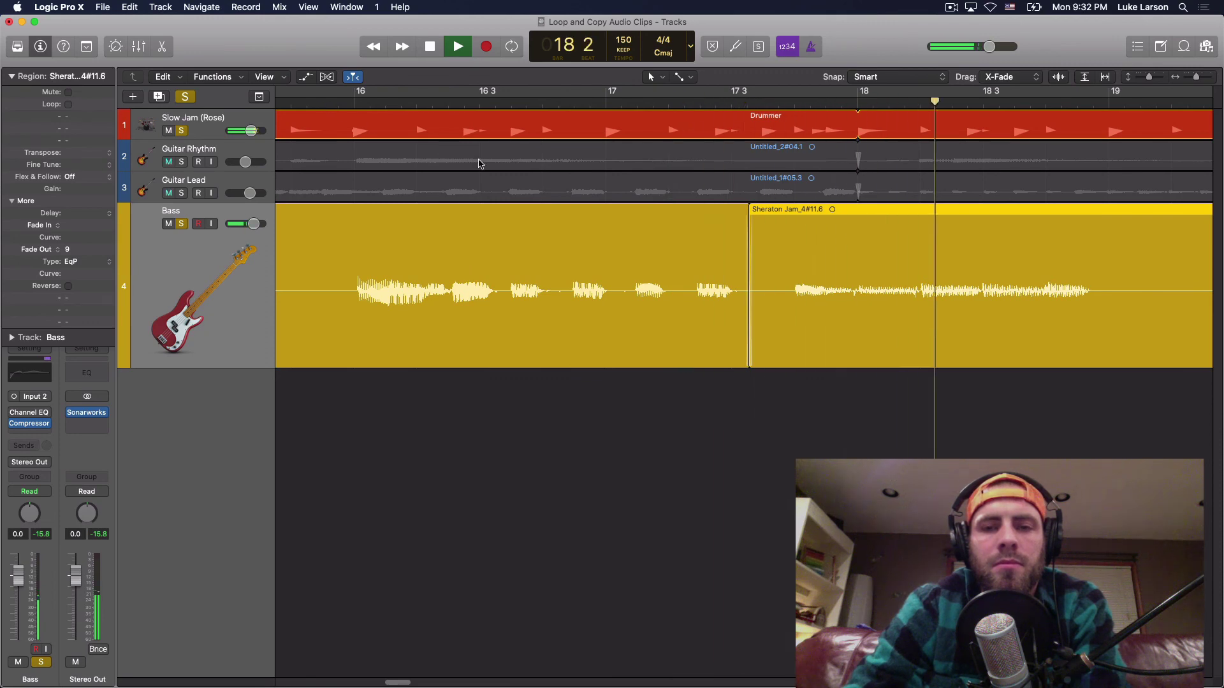
key(space)
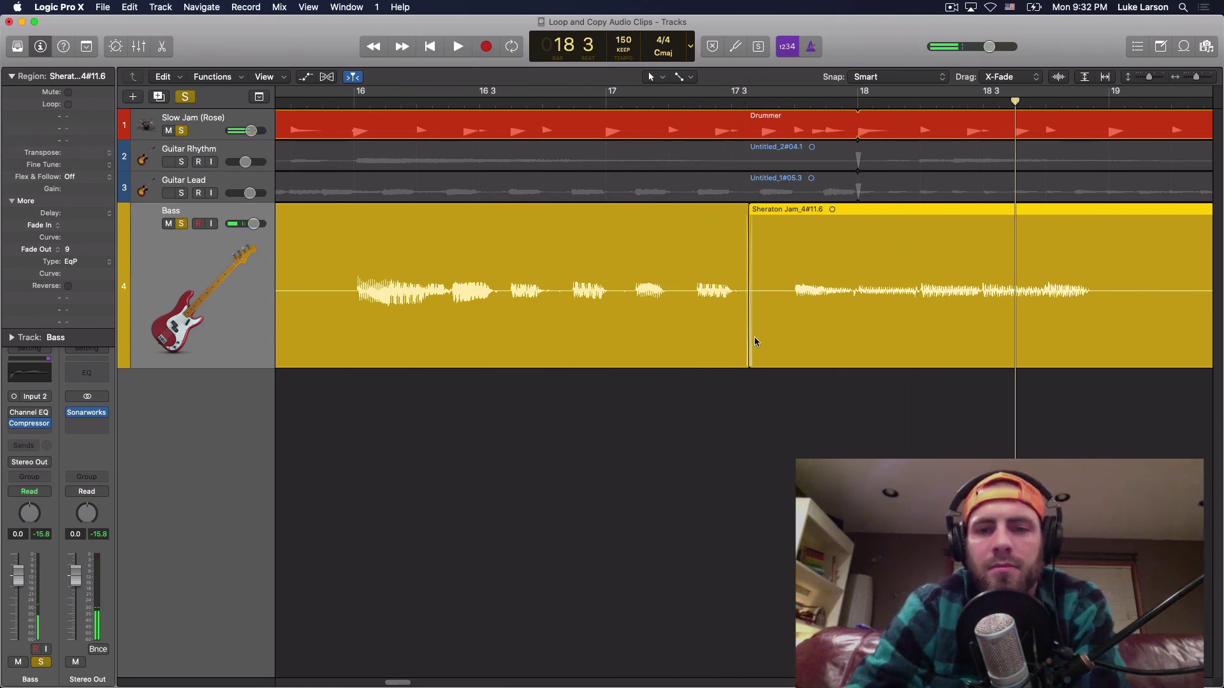
End the preceding bass region slightly earlier and zoom out to the whole arrangement.
drag(749, 348, 738, 354)
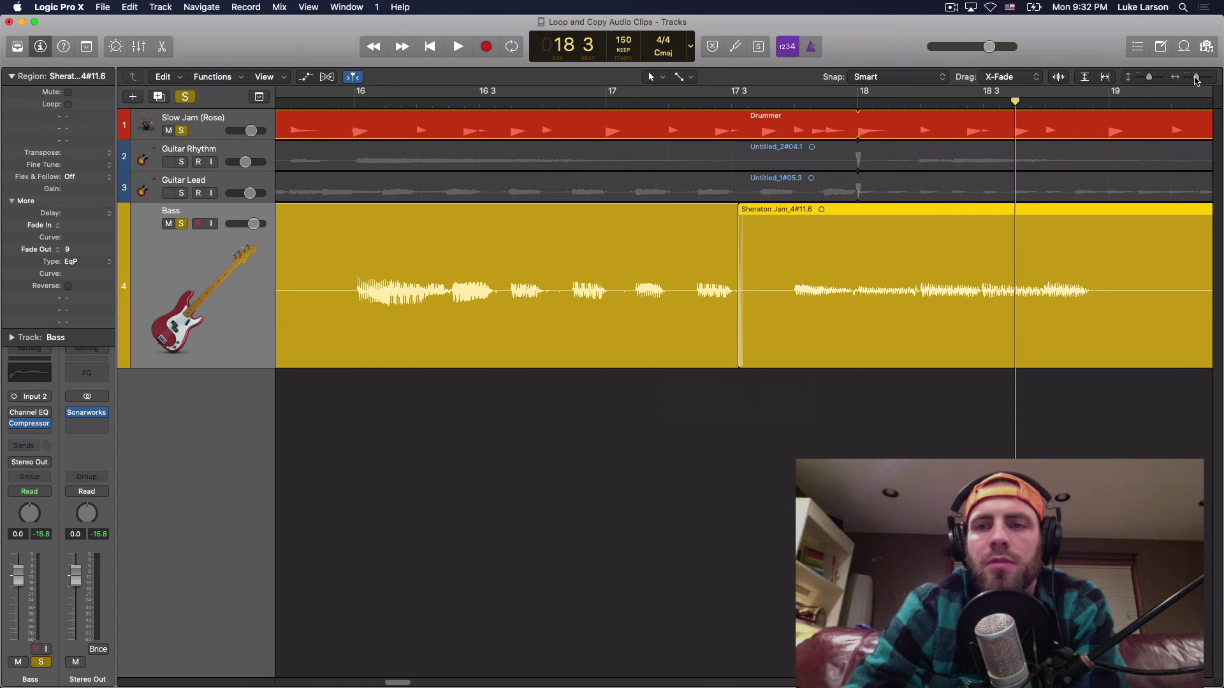
key(super+Left)
key(super+Left)
key(super+Left)
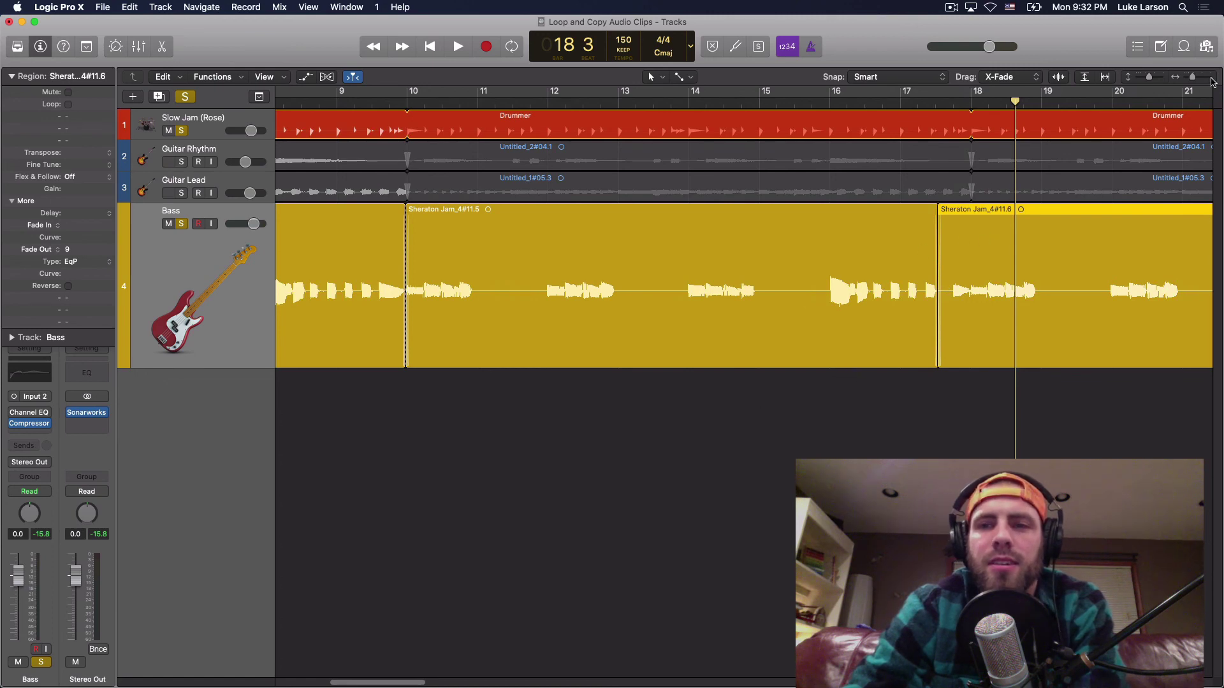
drag(1194, 80, 1190, 79)
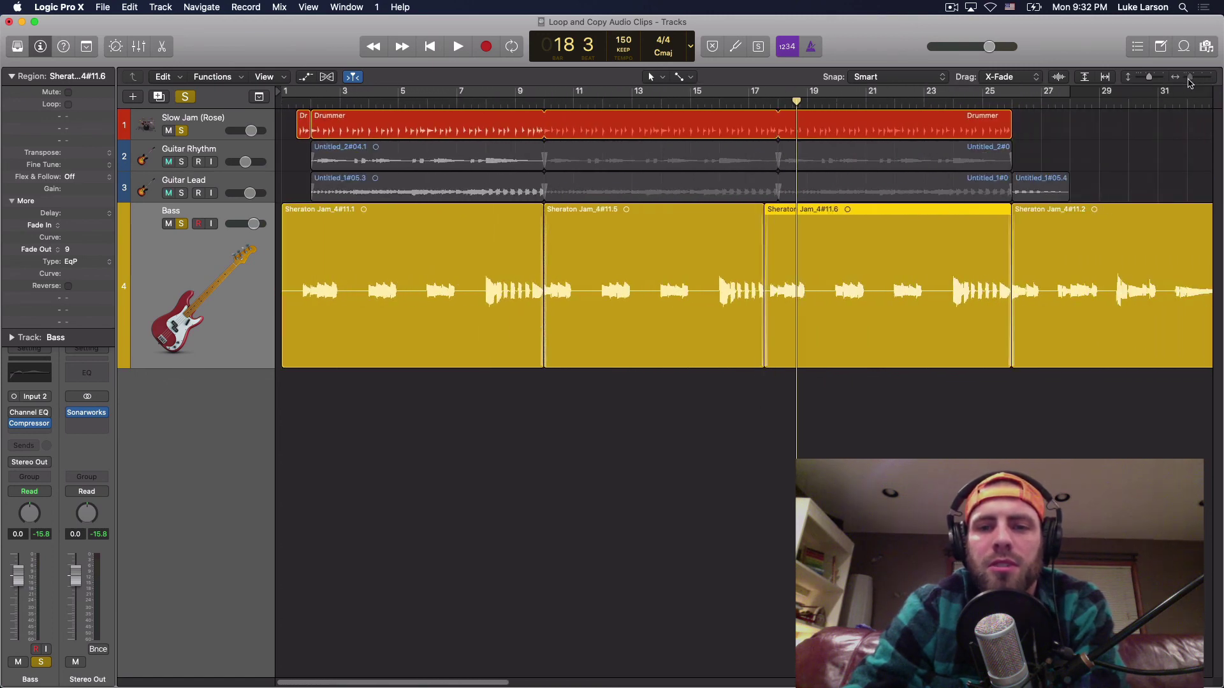
click(331, 400)
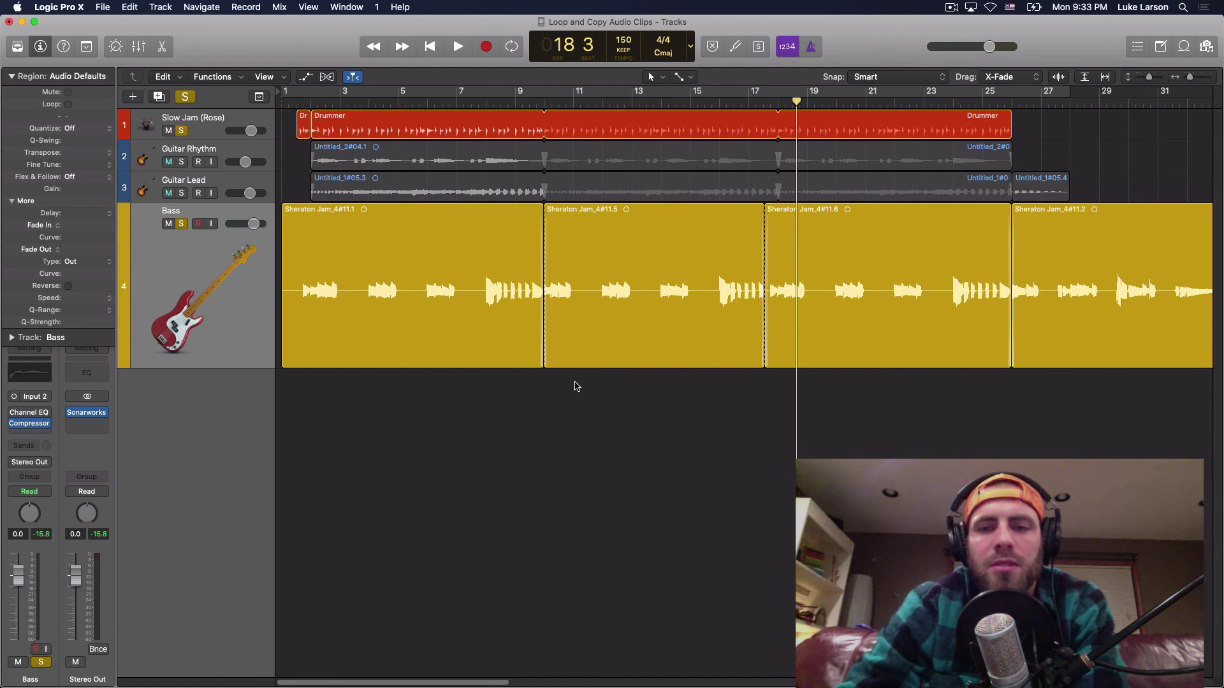
key(ctrl+m)
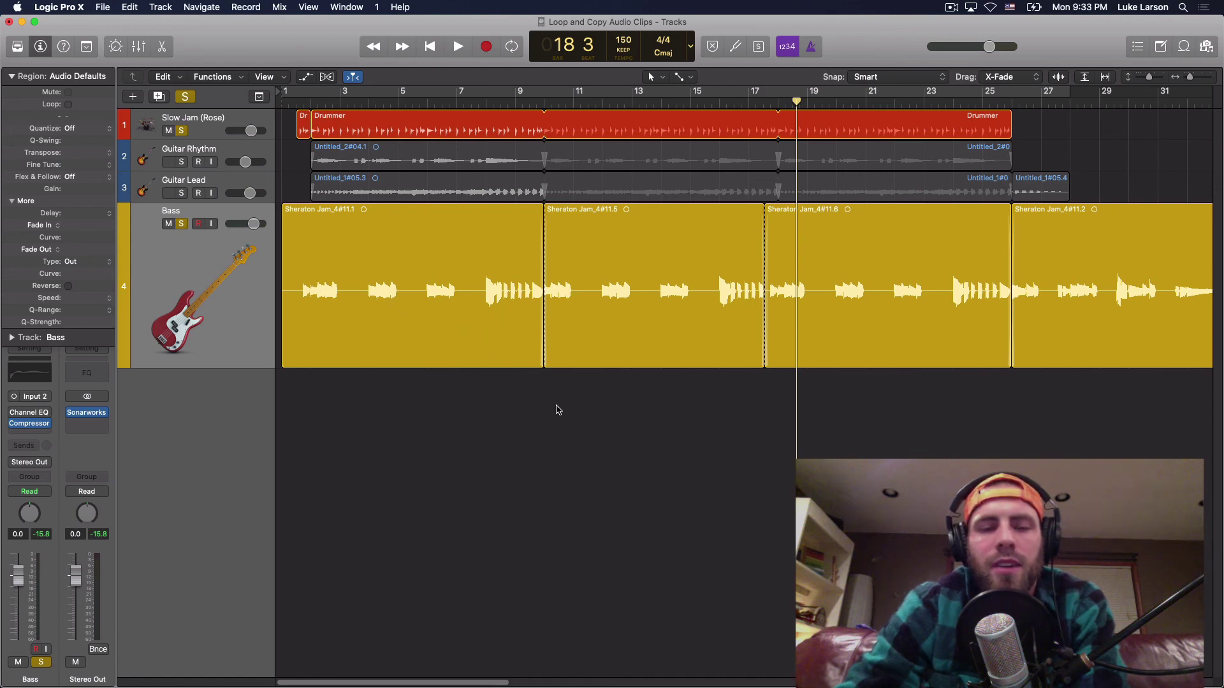
key(ctrl+m)
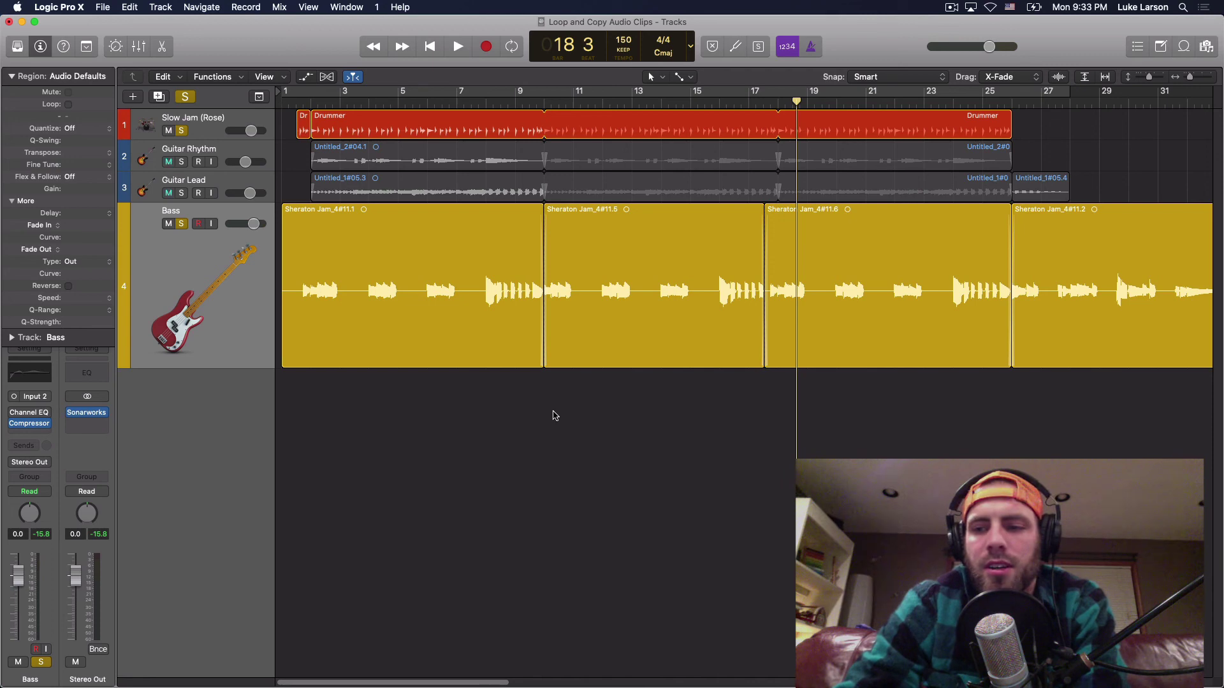
key(ctrl+m)
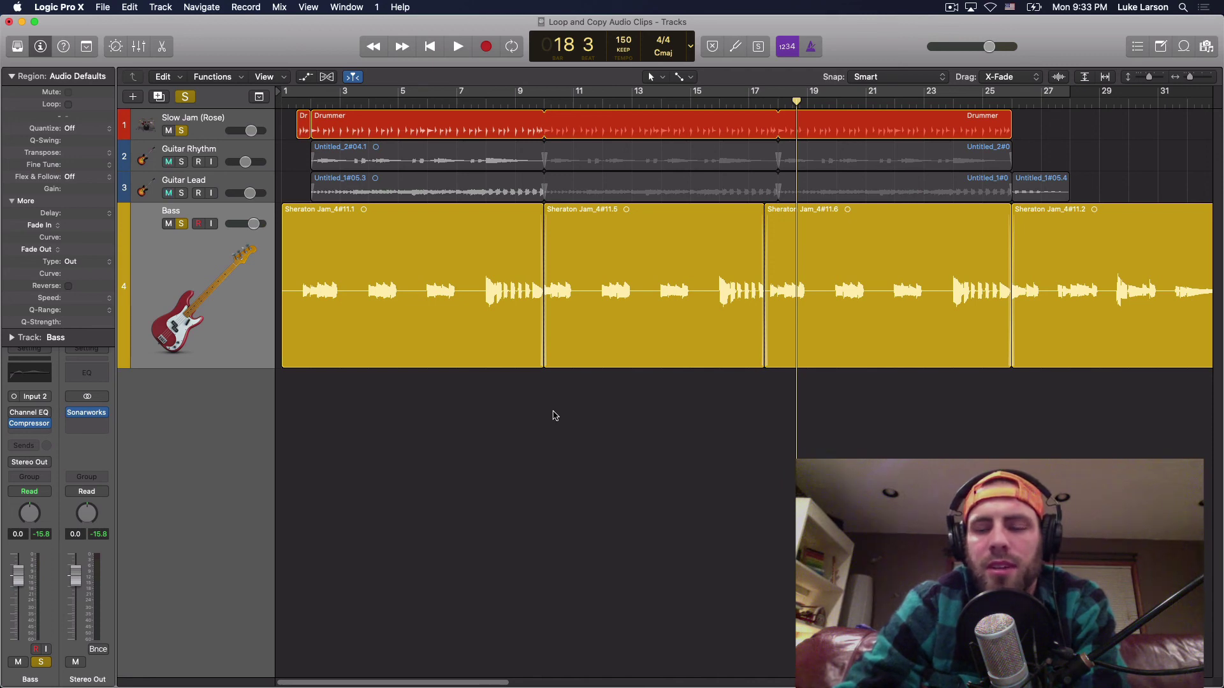
key(ctrl+m)
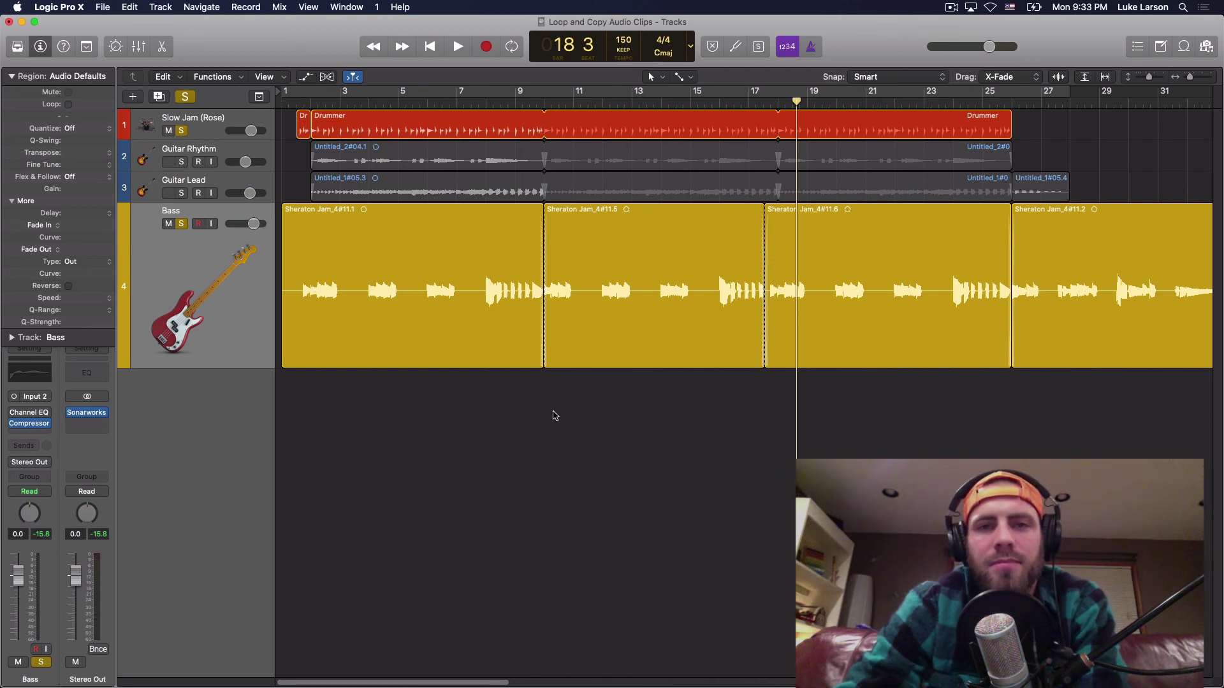